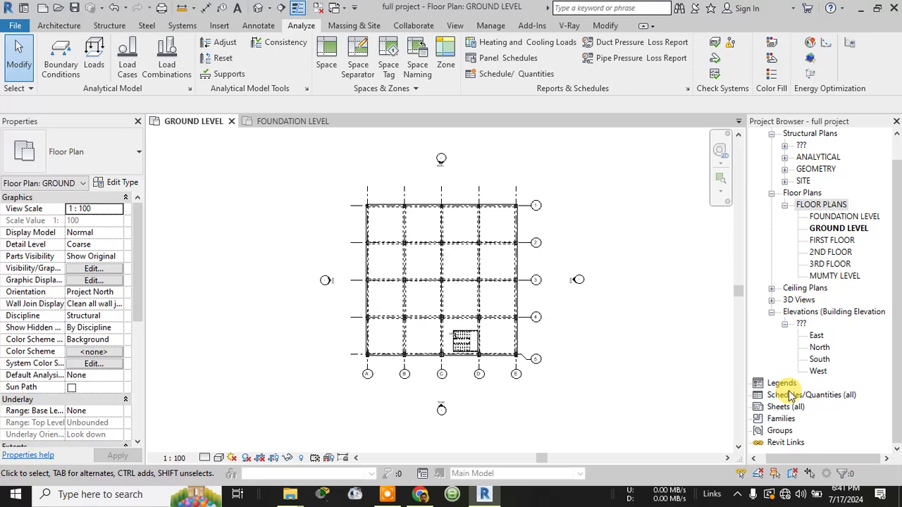
Examine the ground level floor plan and the unnamed group of structural plans in the project
scroll(893, 236, "up", 2)
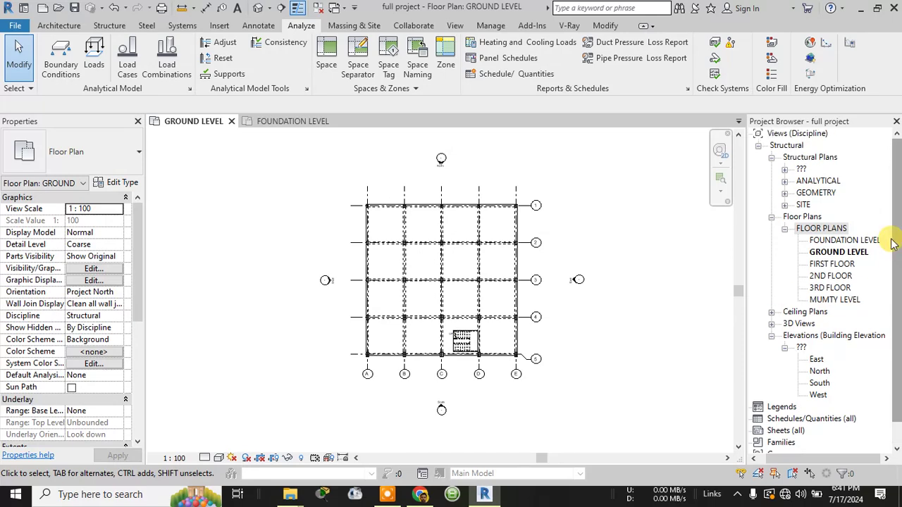
left_click(784, 169)
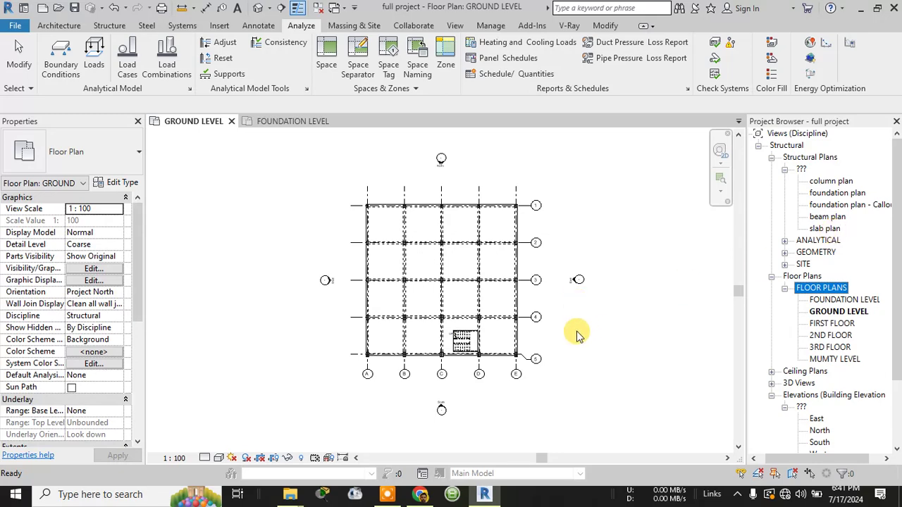
scroll(577, 335, "up", 1)
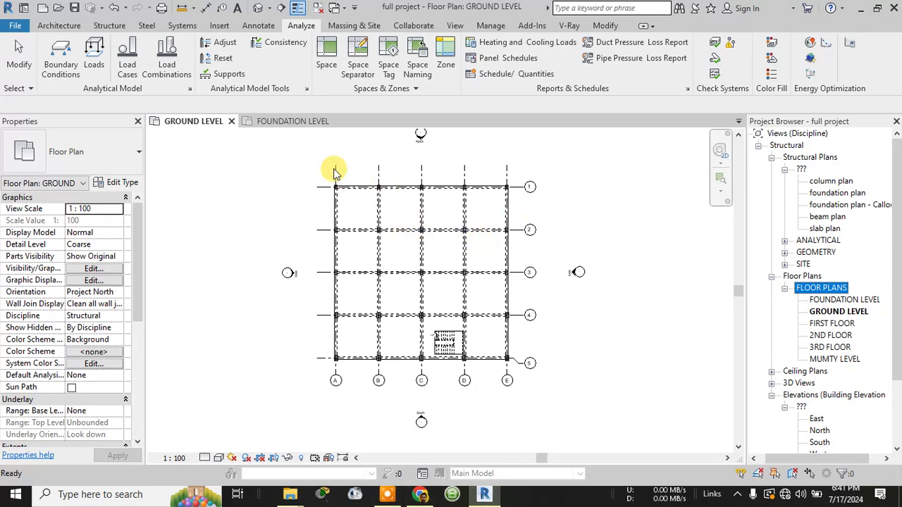
scroll(269, 181, "up", 2)
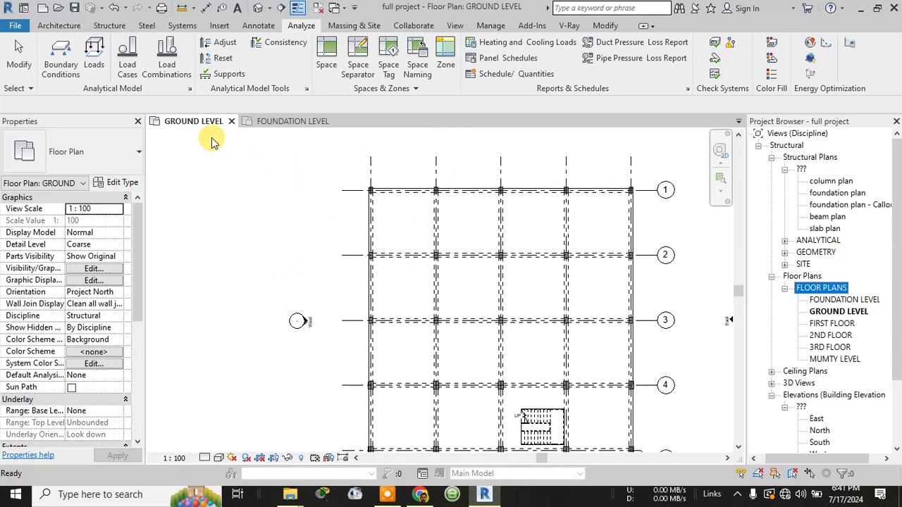
scroll(471, 253, "down", 1)
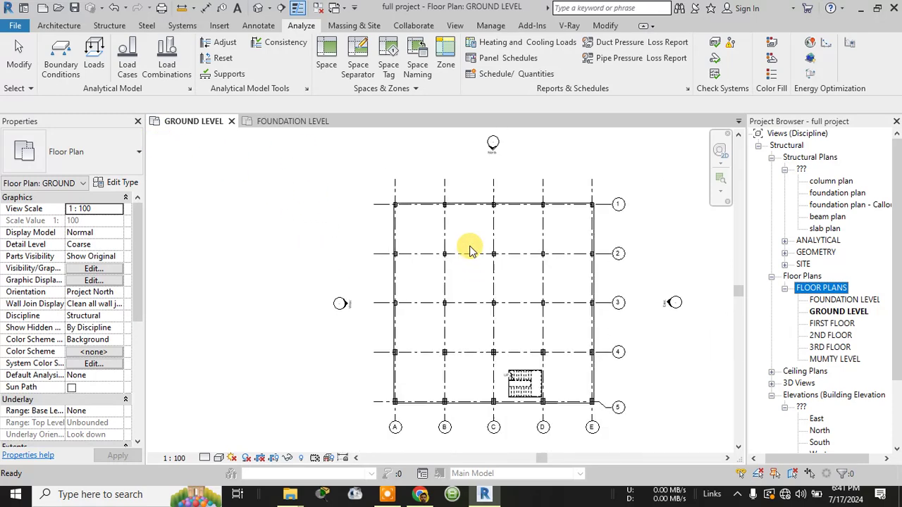
left_click(631, 329)
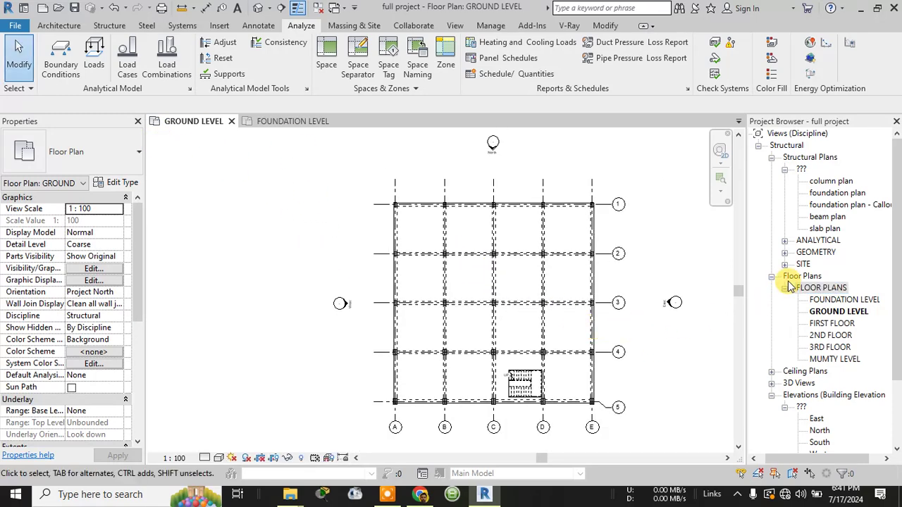
left_click(810, 287)
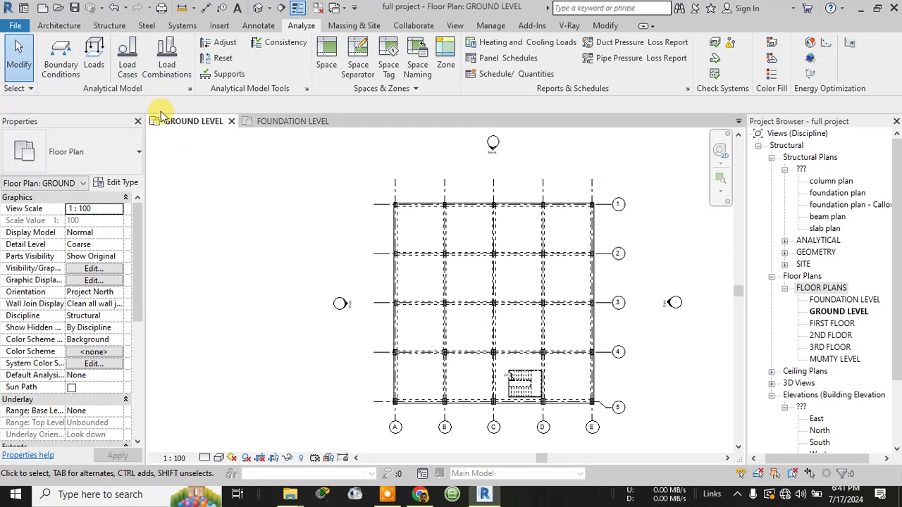
Review the nature and category of the dead load cases DL1, PW and FF in the structural settings
left_click(129, 64)
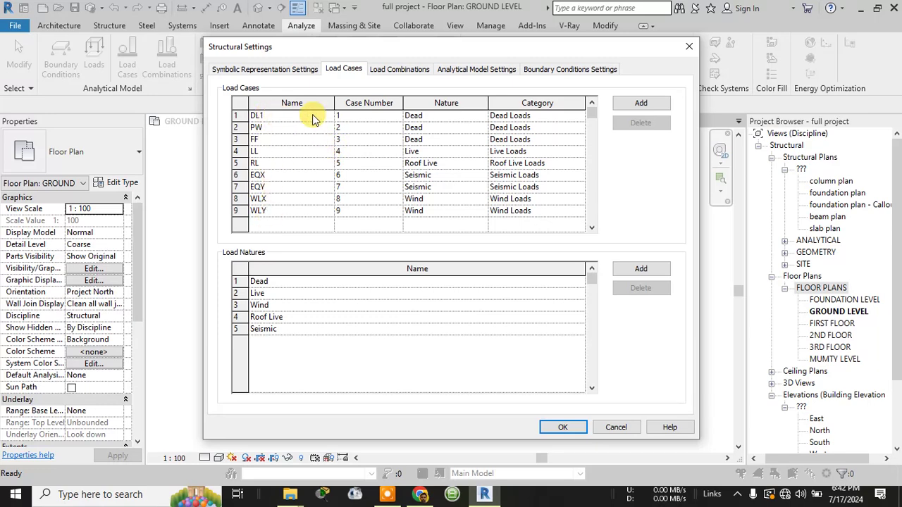
left_click(440, 120)
left_click(482, 117)
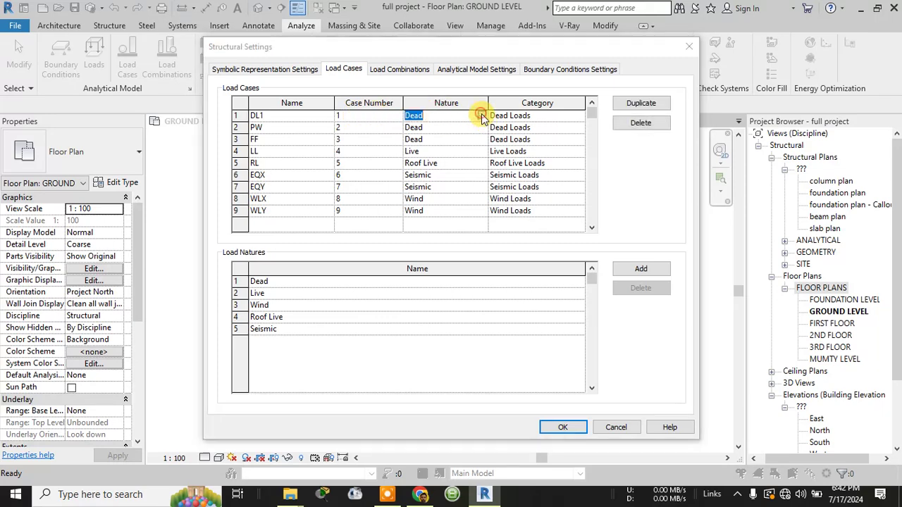
left_click(482, 116)
left_click(541, 116)
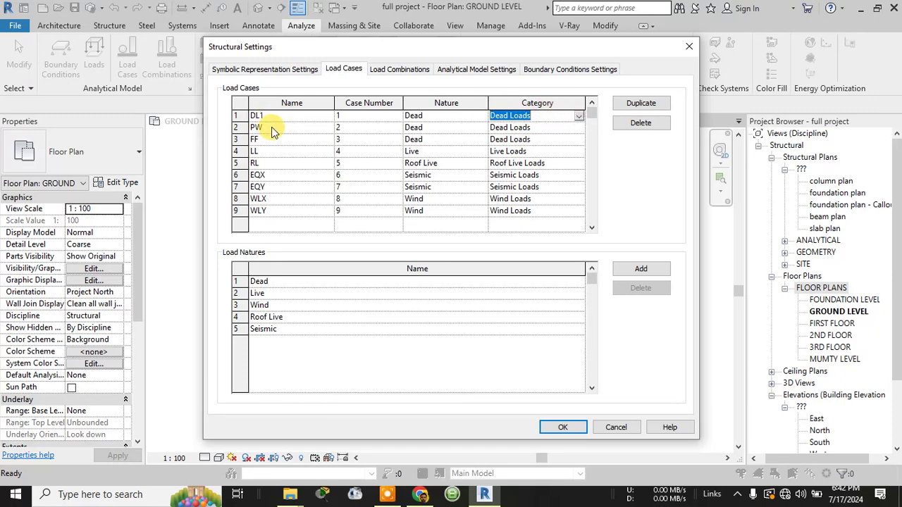
left_click(272, 127)
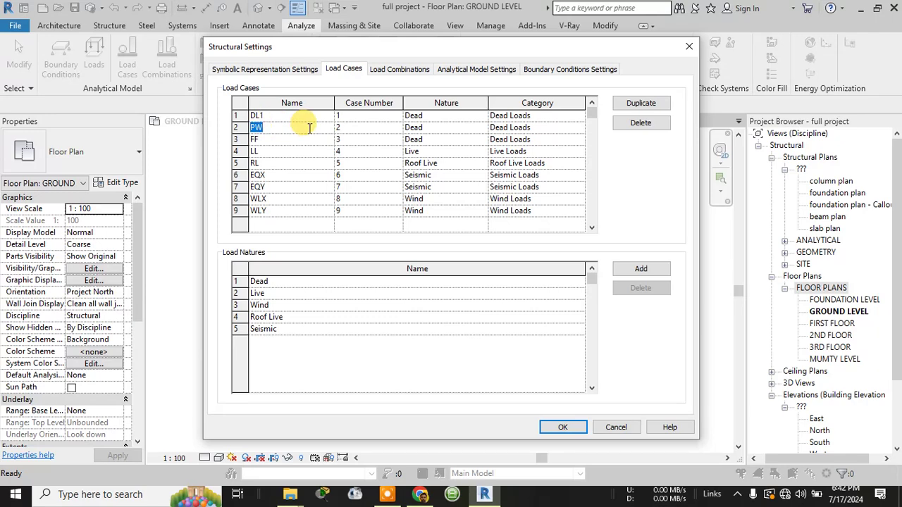
left_click(419, 128)
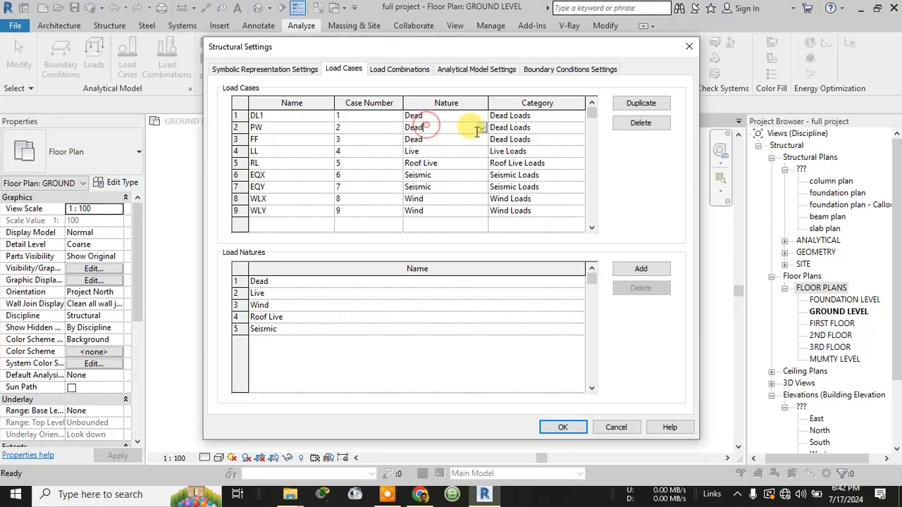
left_click(527, 130)
left_click(280, 138)
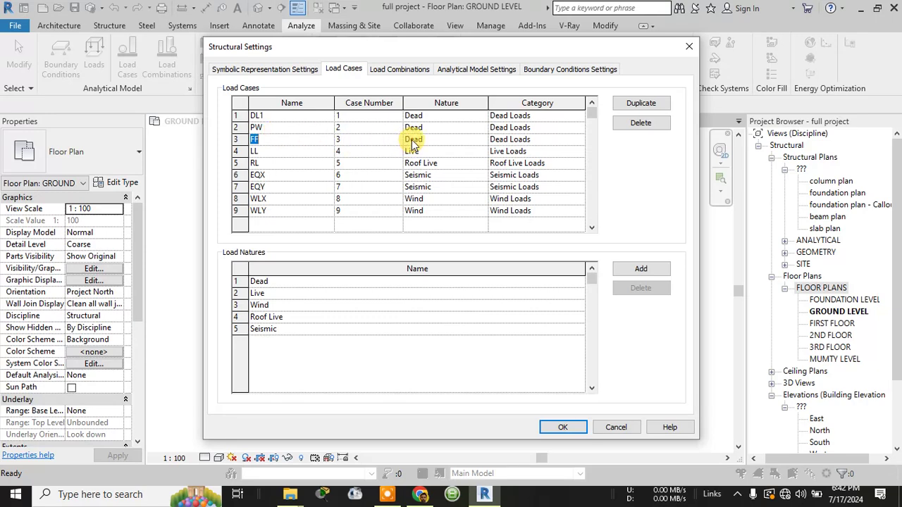
Review the live, roof live, seismic and wind load cases: LL, RL, EQX, EQY, WLX and WLY
left_click(269, 152)
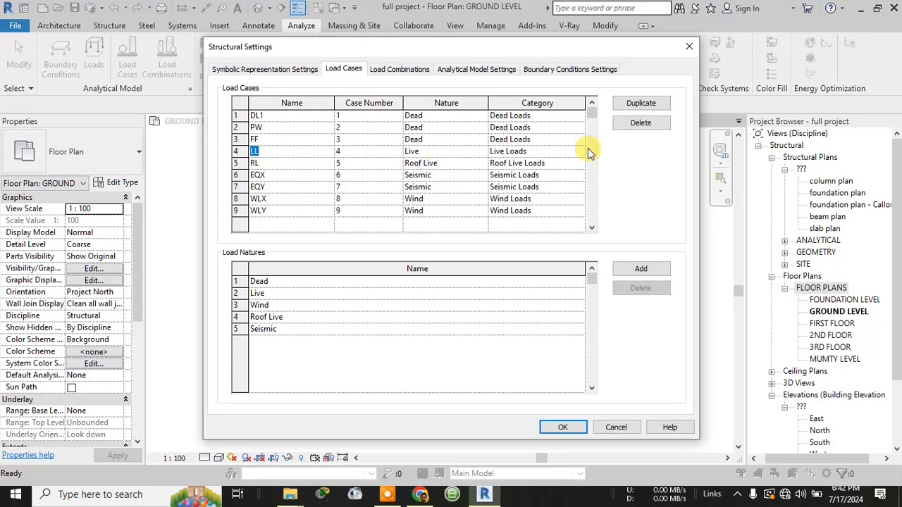
left_click(273, 162)
left_click(454, 163)
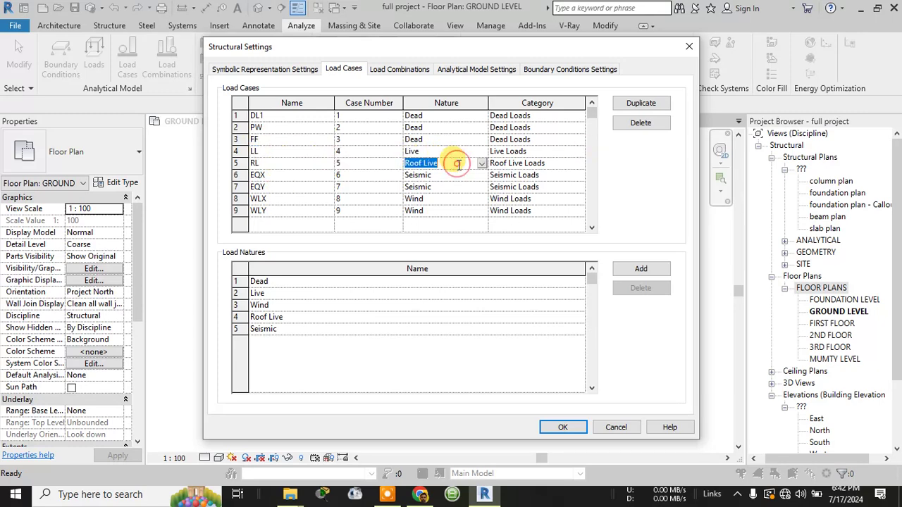
left_click(278, 176)
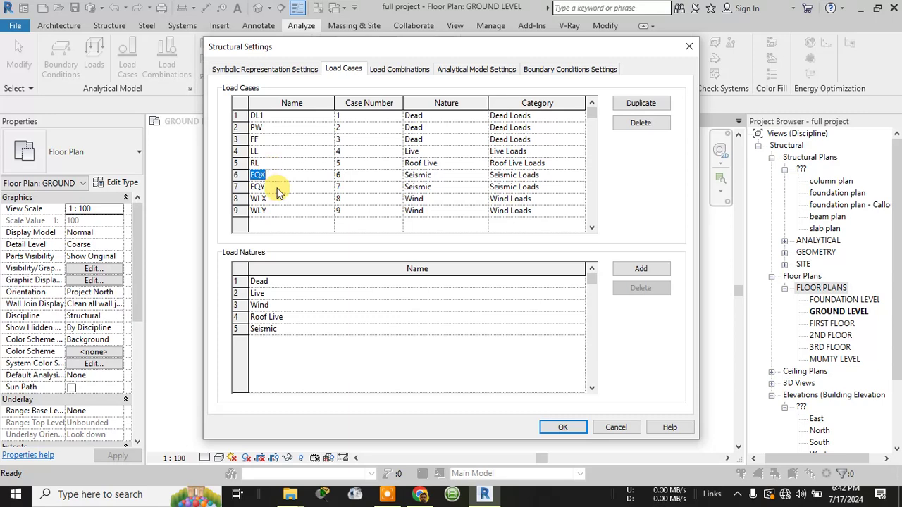
left_click(278, 187)
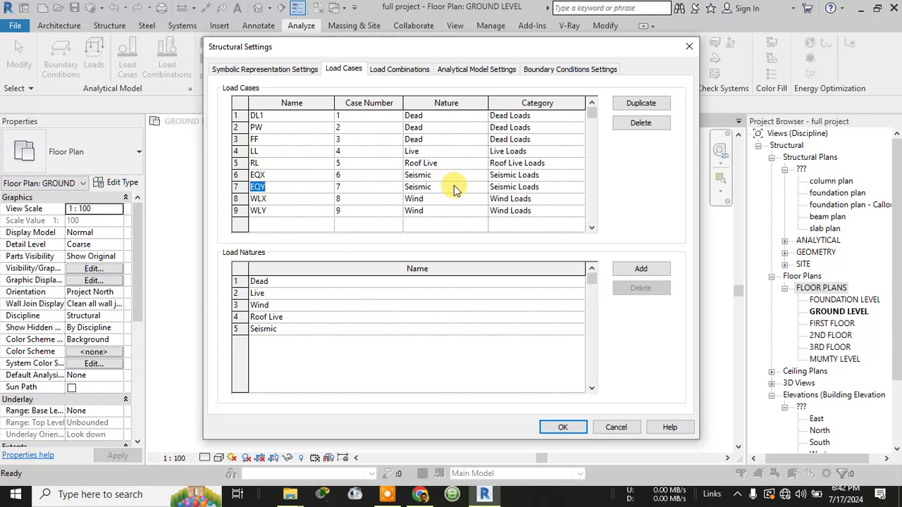
left_click(286, 198)
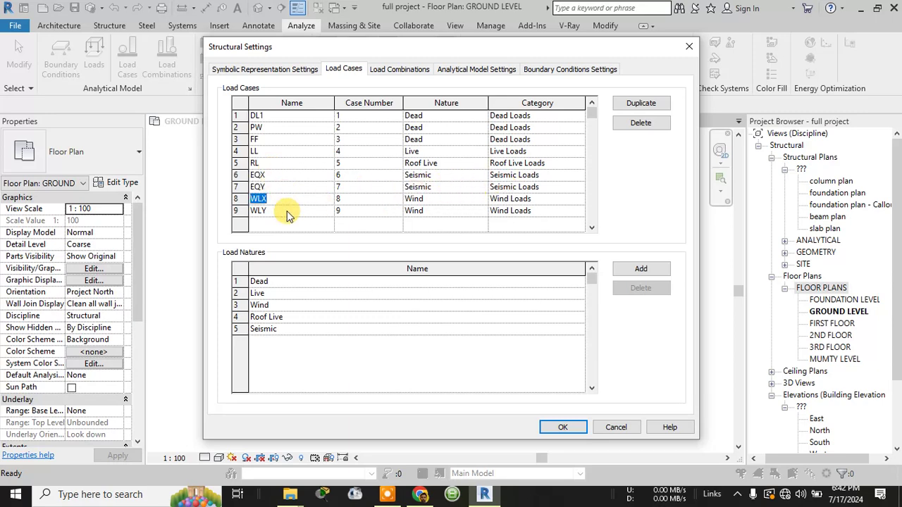
left_click(285, 210)
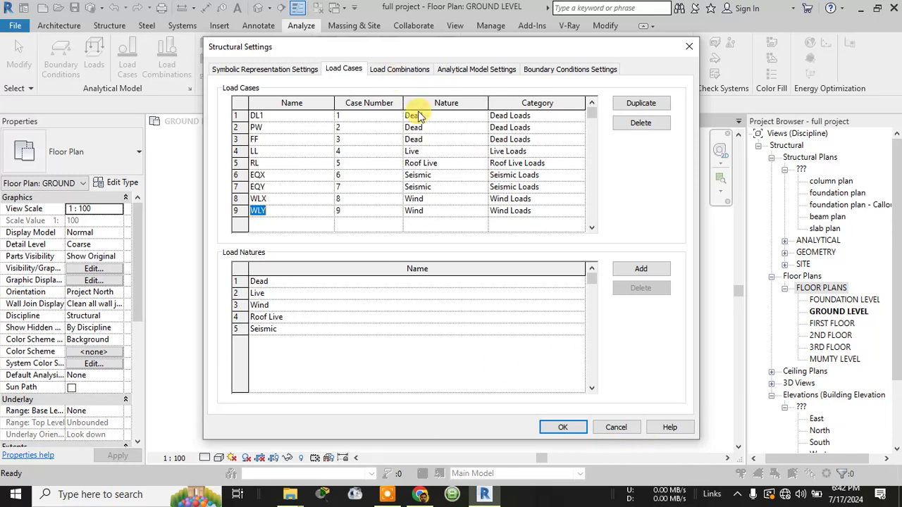
Check the load combinations and symbolic representation settings, return to the load cases, and accept the structural settings
left_click(396, 70)
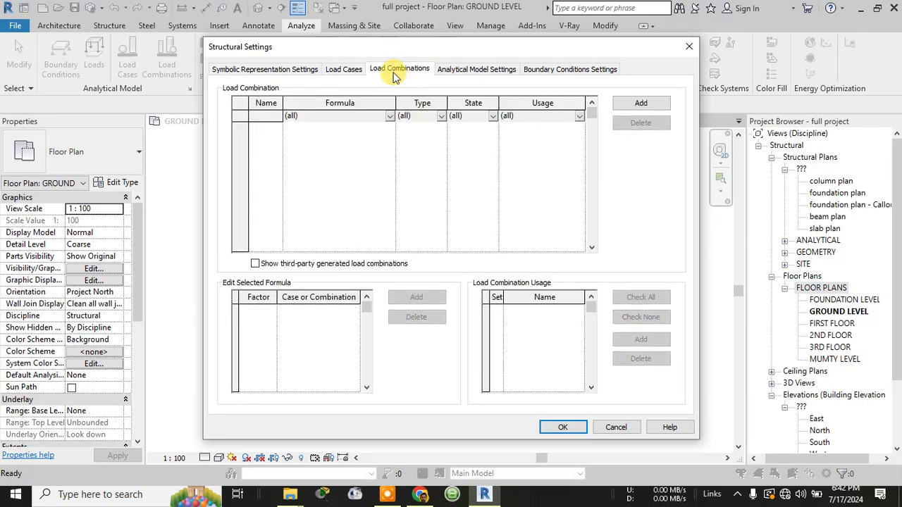
left_click(344, 71)
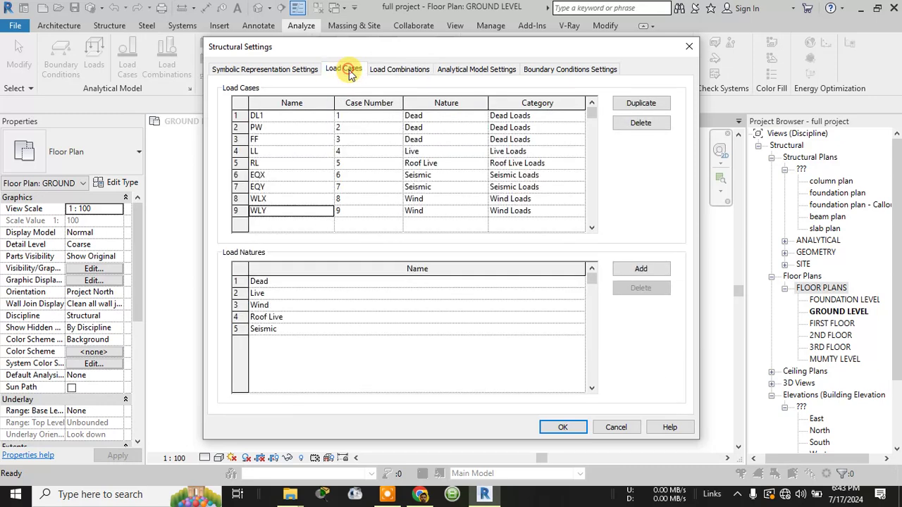
left_click(289, 70)
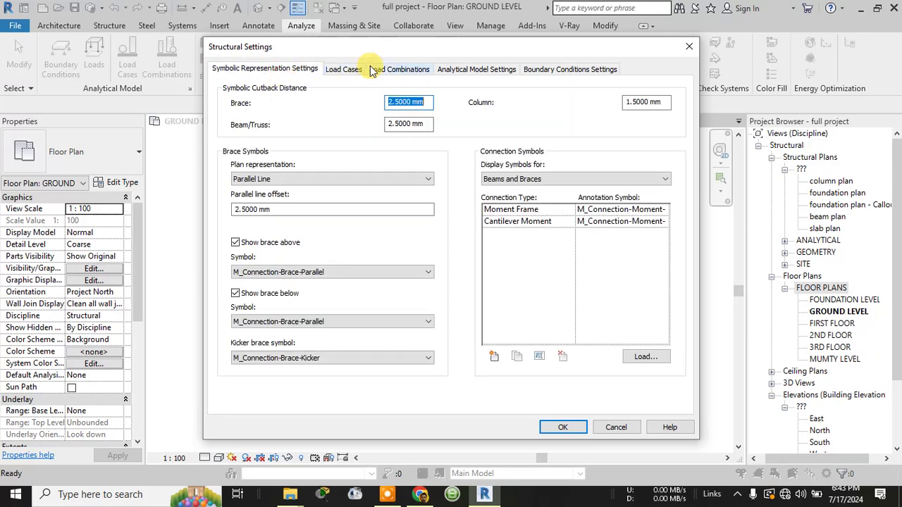
left_click(350, 73)
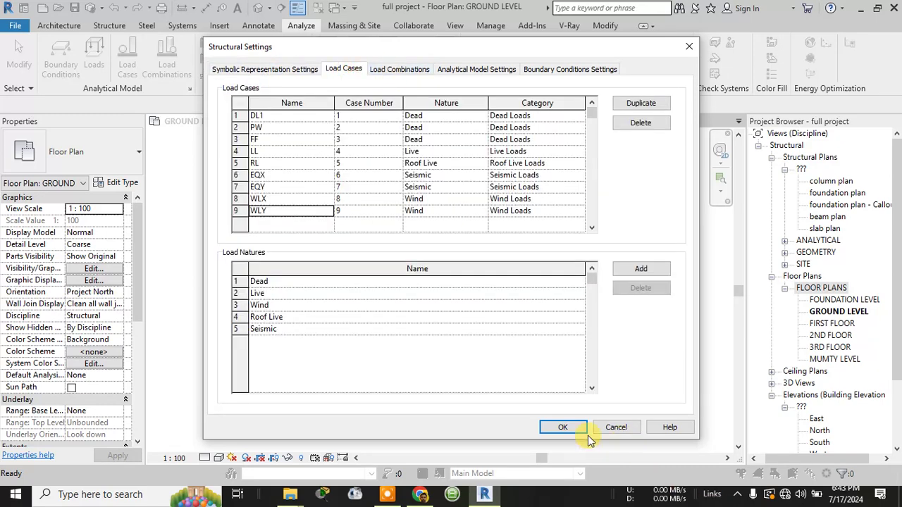
left_click(563, 427)
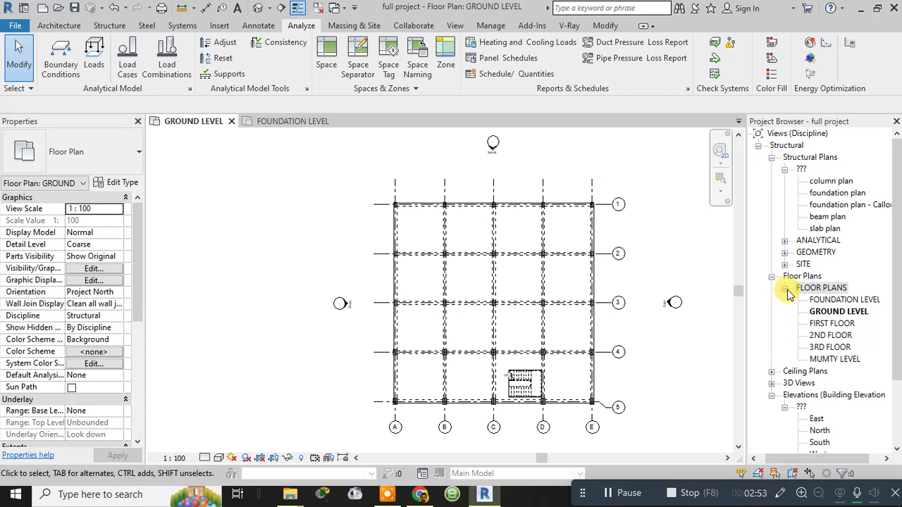
Collapse the floor plans and the unnamed structural plans group, and expand the ANALYTICAL structural plans
left_click(775, 284)
left_click(772, 278)
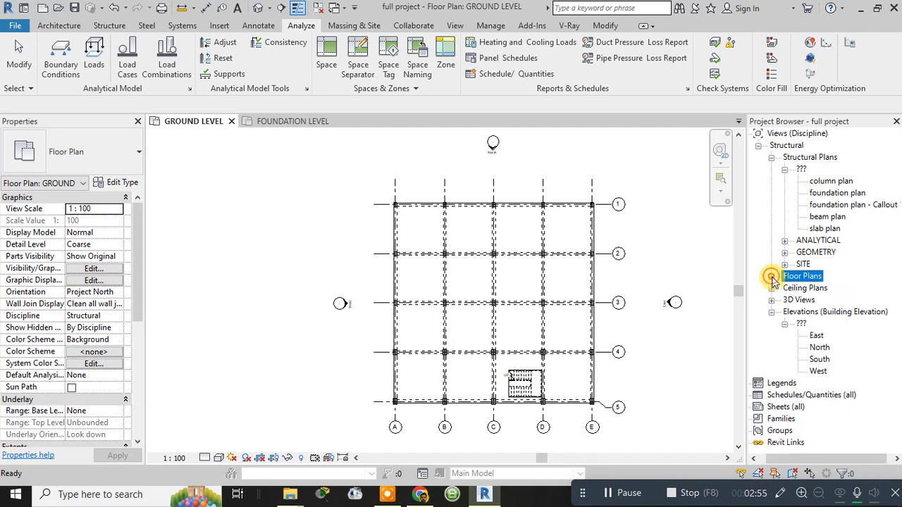
left_click(787, 169)
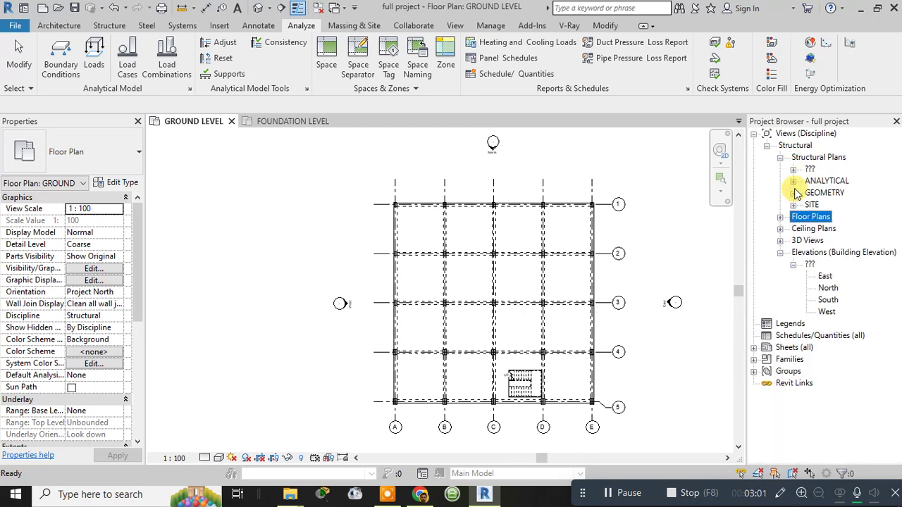
left_click(795, 182)
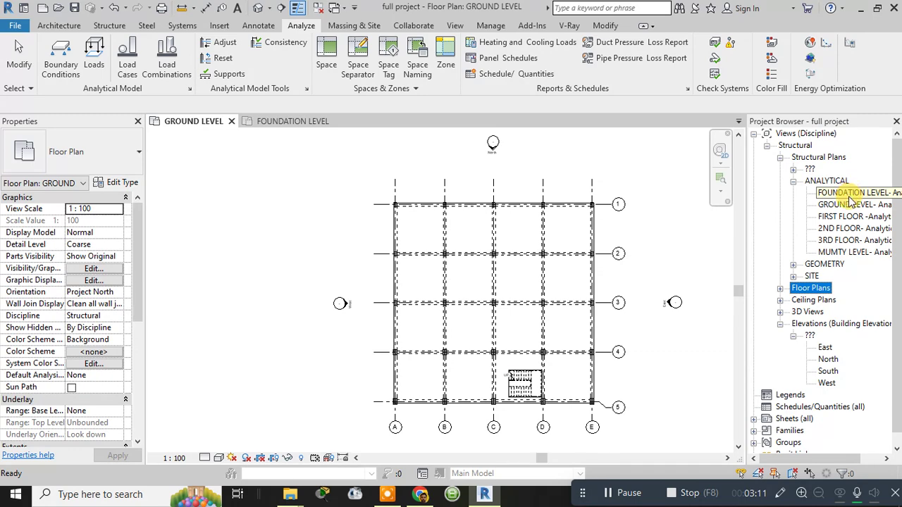
Open the default 3D view and inspect the building's frame, footings and piles
left_click(259, 8)
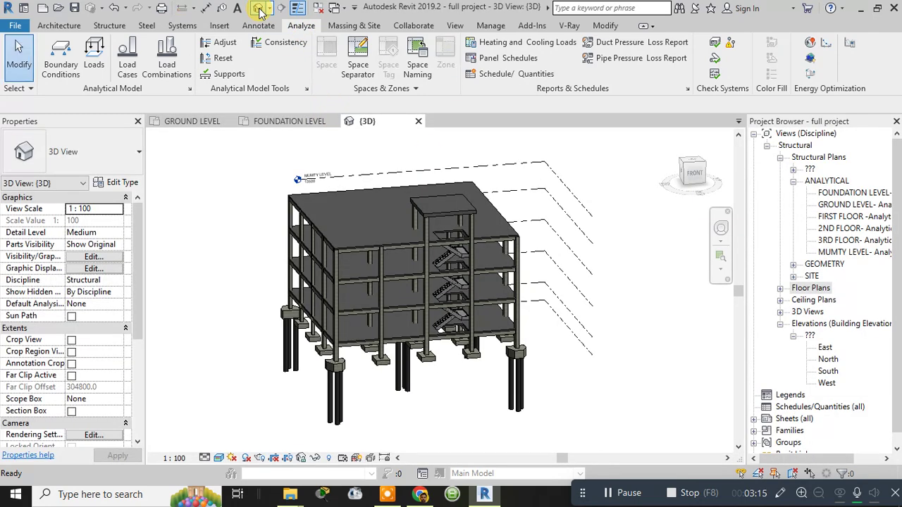
scroll(359, 409, "up", 5)
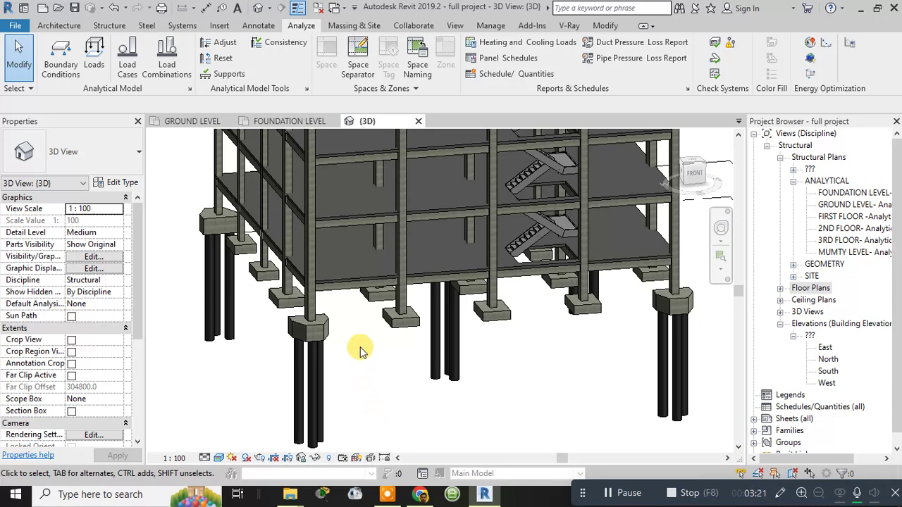
scroll(361, 352, "down", 3)
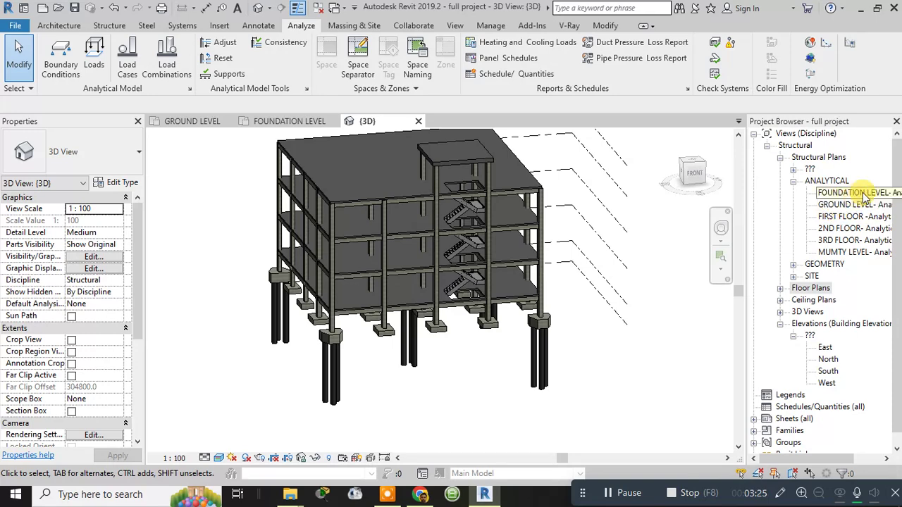
Expand the project's 3D views and open the Analytical Model view
left_click(779, 311)
left_click(793, 325)
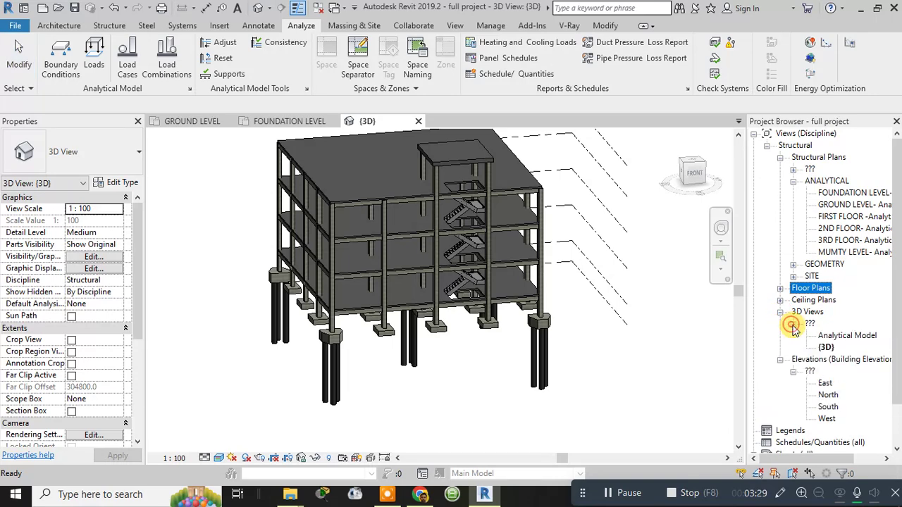
double_click(833, 336)
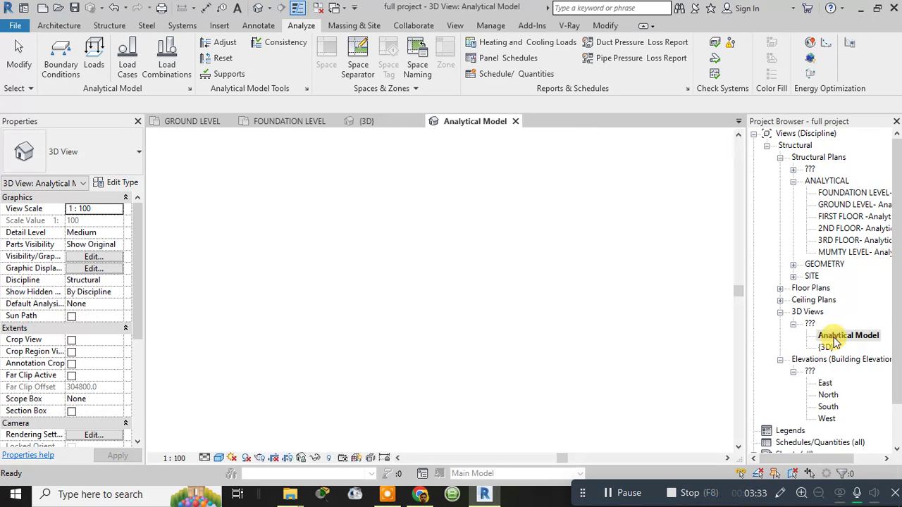
middle_click_drag(562, 386, 555, 358)
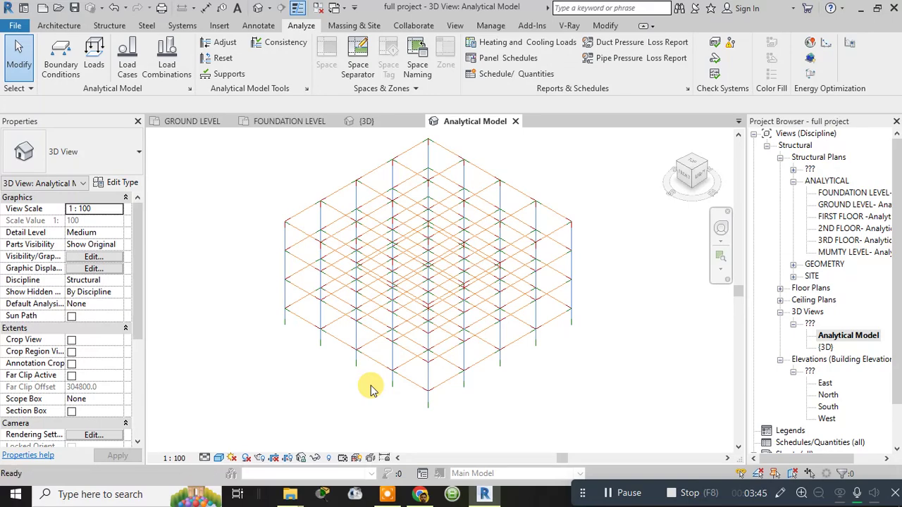
Turn on the visibility of Analytical Nodes in the Analytical Model view's visibility/graphic overrides and apply it
key("v")
key("g")
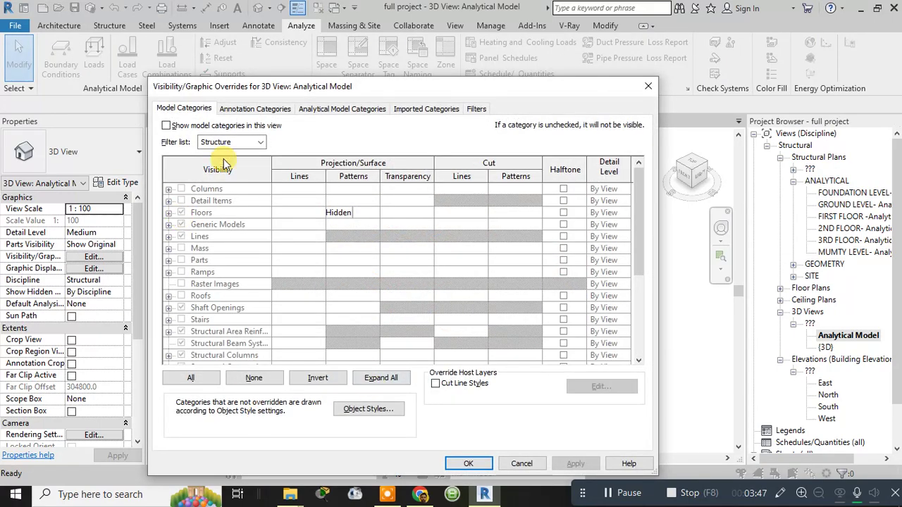
left_click_drag(317, 93, 356, 63)
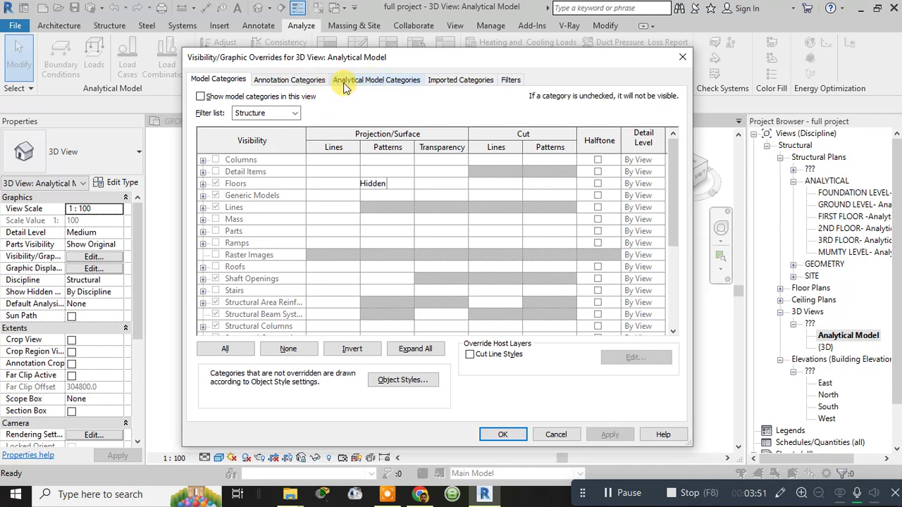
left_click(346, 83)
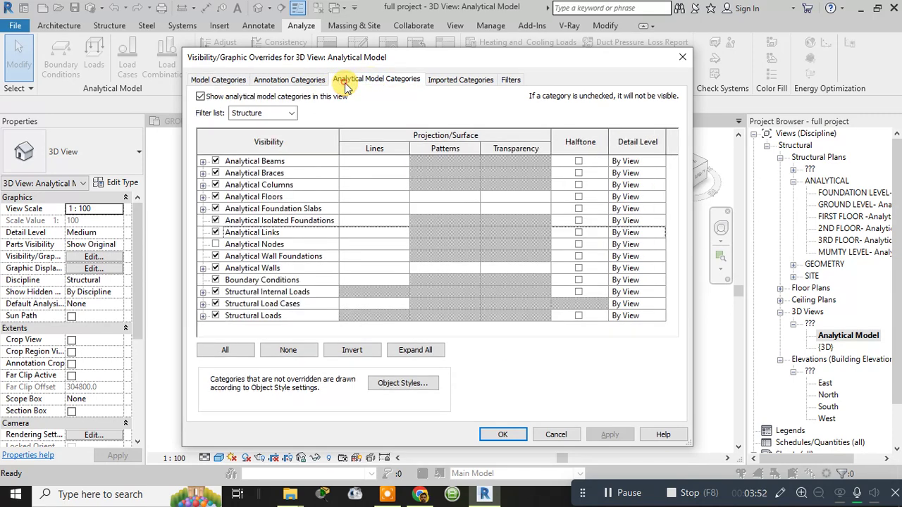
left_click(215, 244)
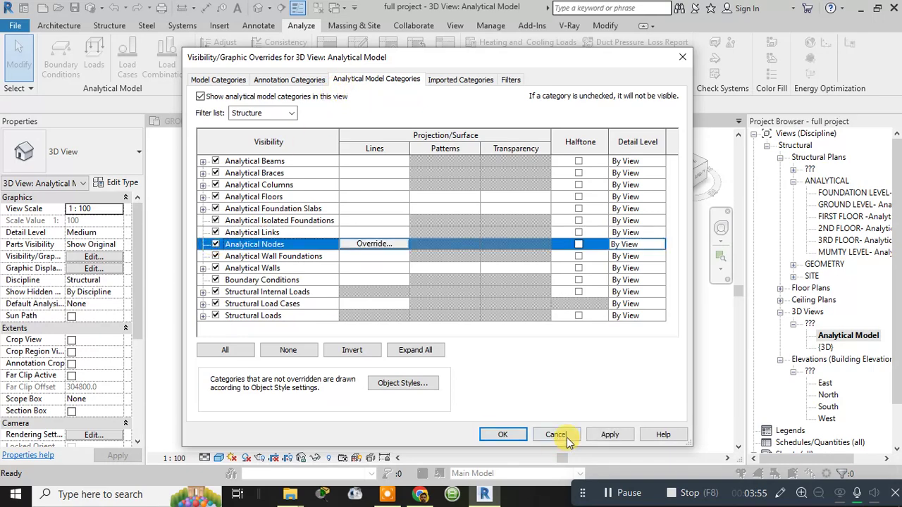
left_click(607, 434)
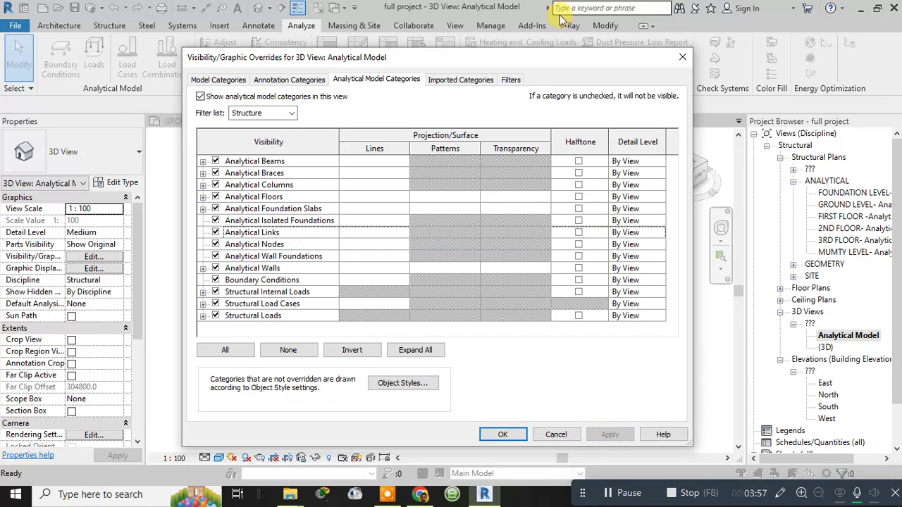
left_click_drag(552, 64, 591, 47)
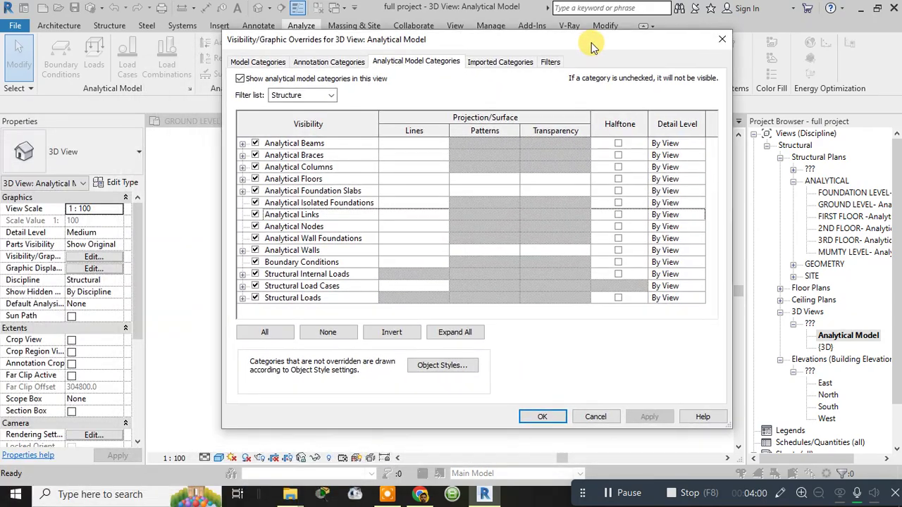
Turn the visibility of Analytical Nodes off again, apply it and accept the view's overrides
left_click(255, 227)
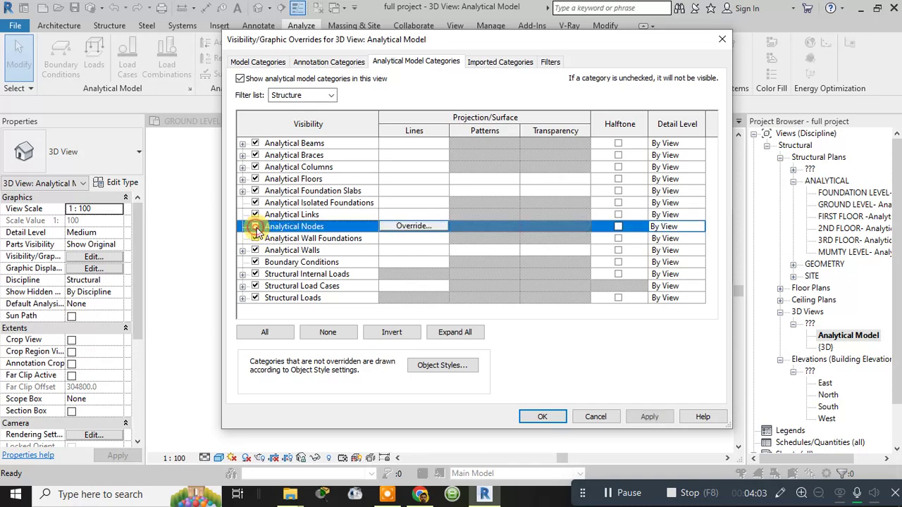
left_click(649, 417)
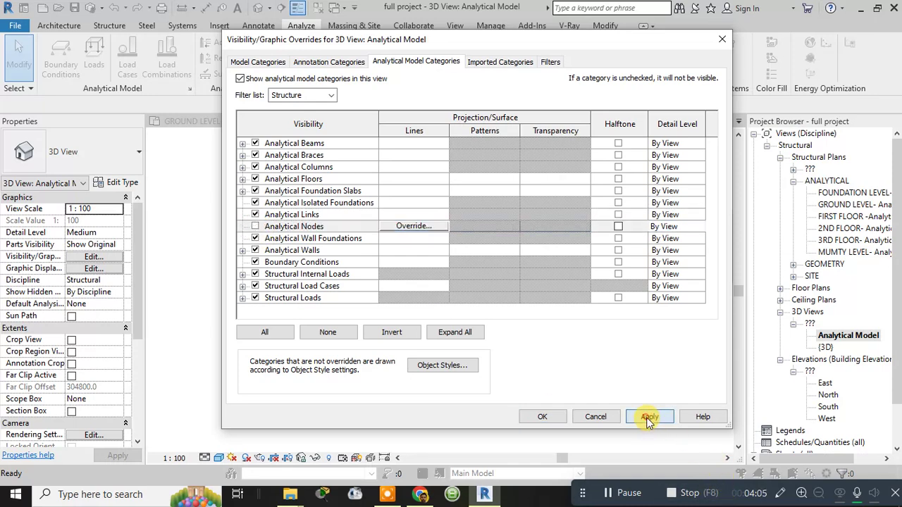
left_click(542, 418)
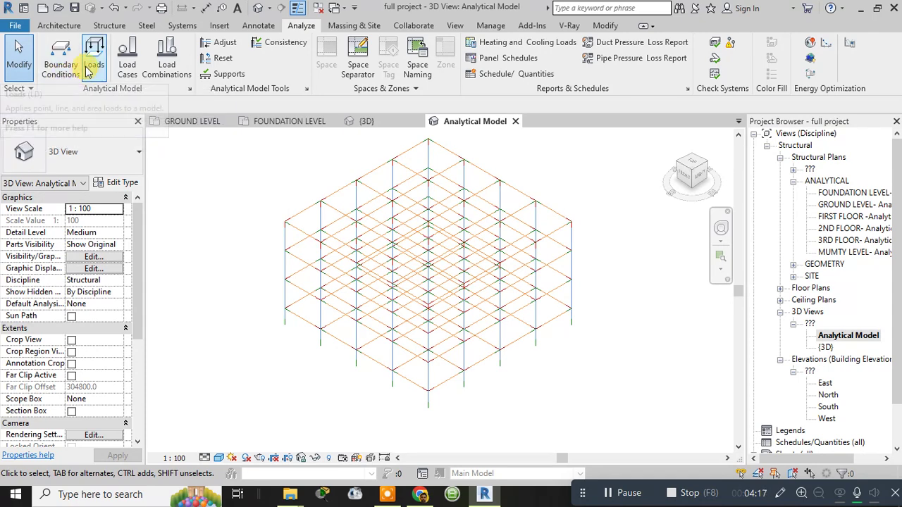
Place point boundary conditions with the Fixed state on three neighbouring isolated foundations, starting from a corner of the frame
left_click(63, 70)
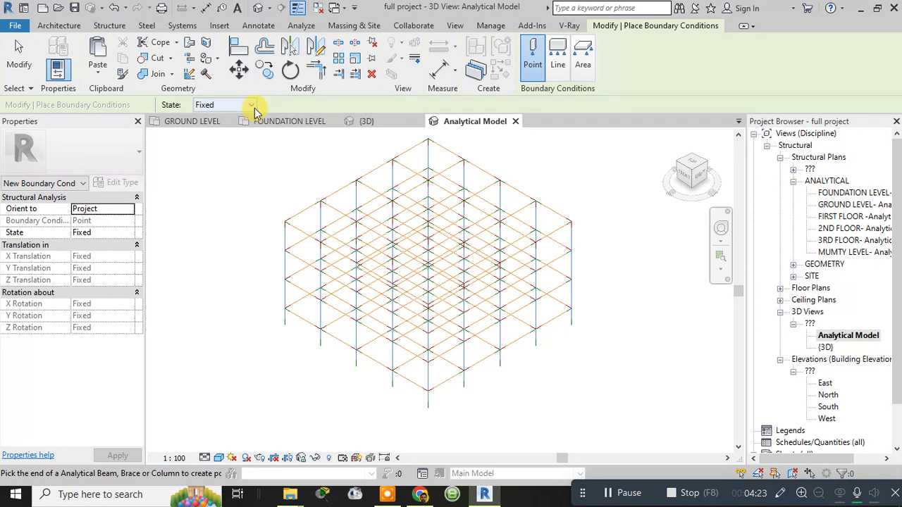
left_click(251, 105)
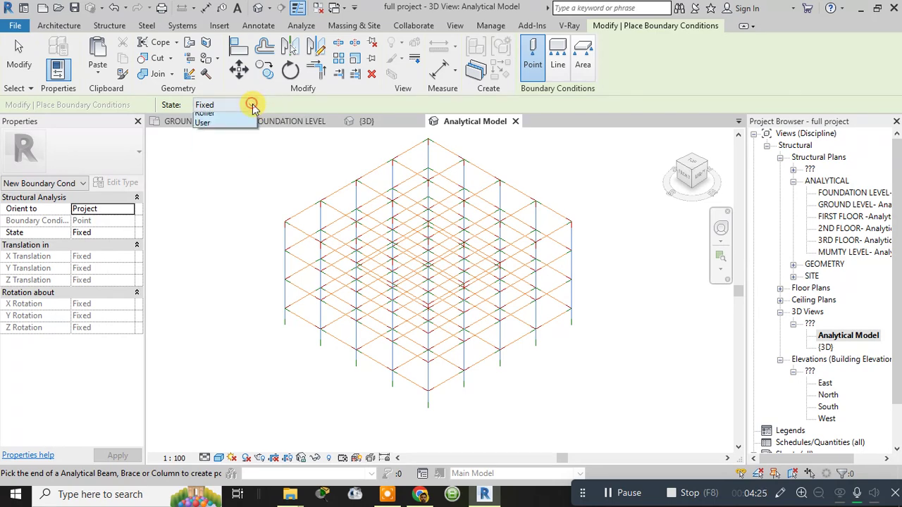
left_click(252, 105)
left_click(251, 105)
left_click(251, 104)
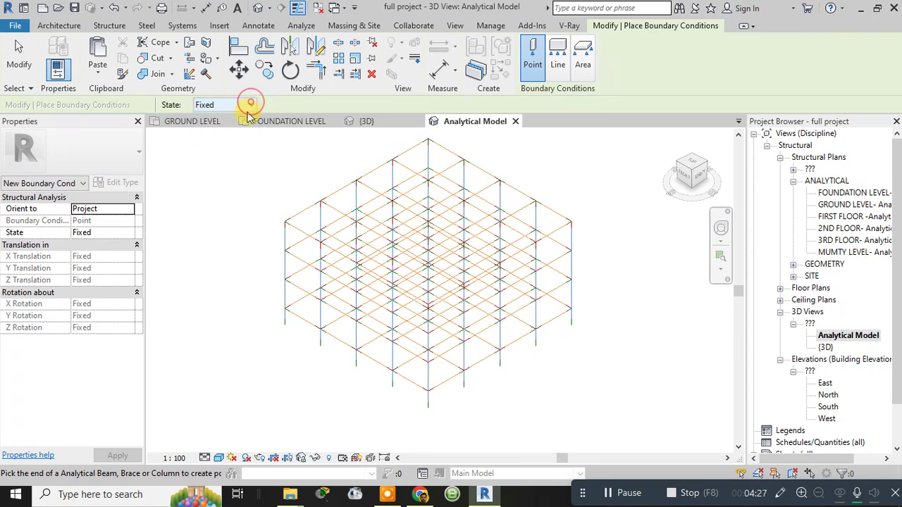
left_click(285, 326)
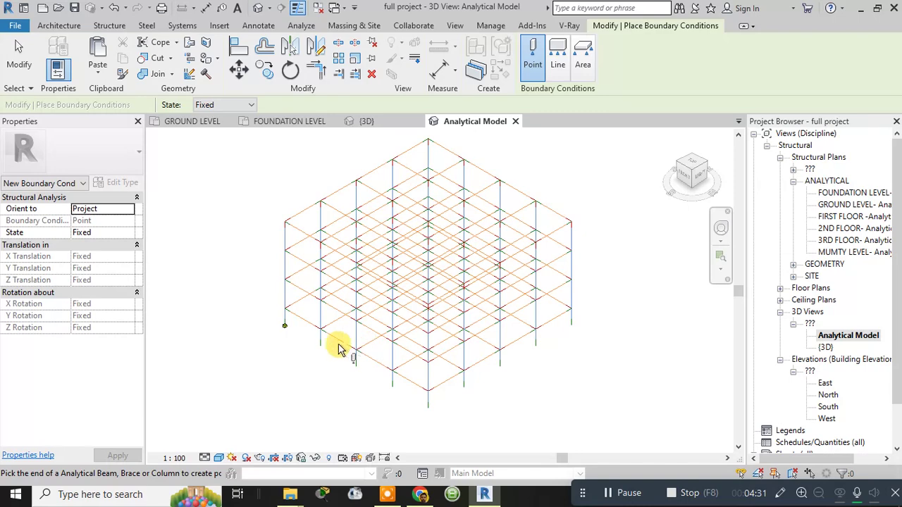
left_click(320, 347)
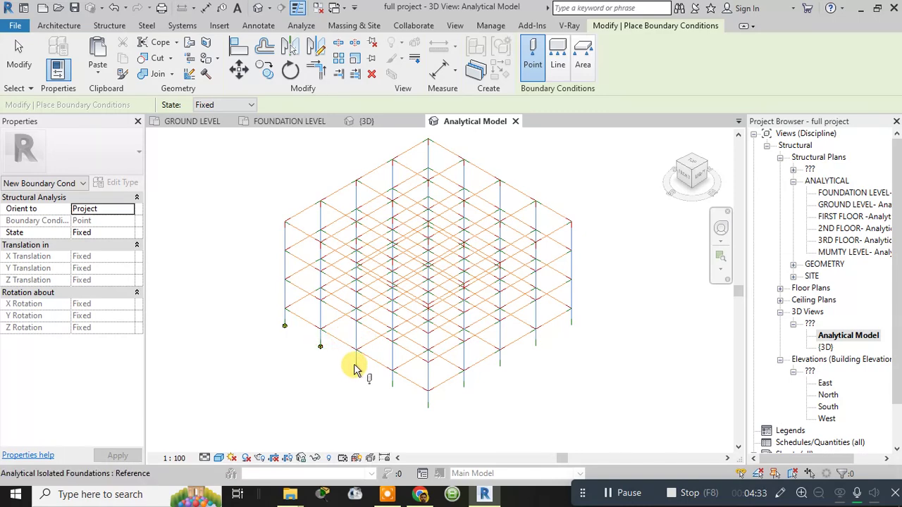
left_click(356, 367)
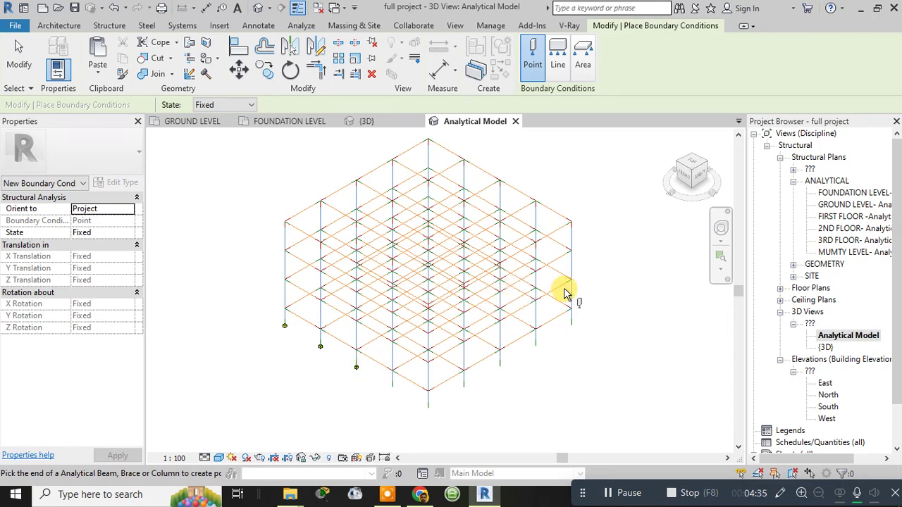
Place fixed point boundary conditions on four more column bases along one outer side, up to and including the nearest corner
mouse_move(569, 294)
middle_mouse_down("shift")
mouse_move(575, 299)
mouse_move(580, 268)
mouse_move(557, 183)
mouse_move(553, 209)
middle_mouse_up("shift")
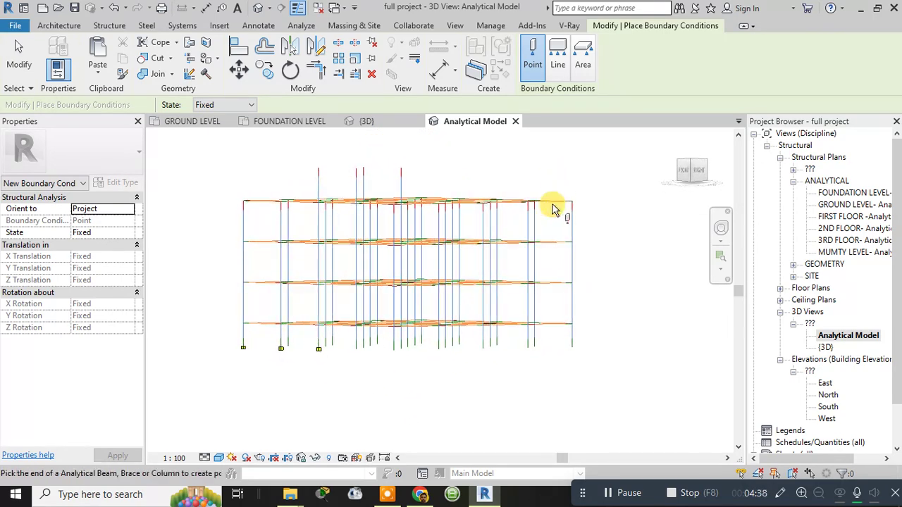
left_click(220, 338)
left_click(590, 338)
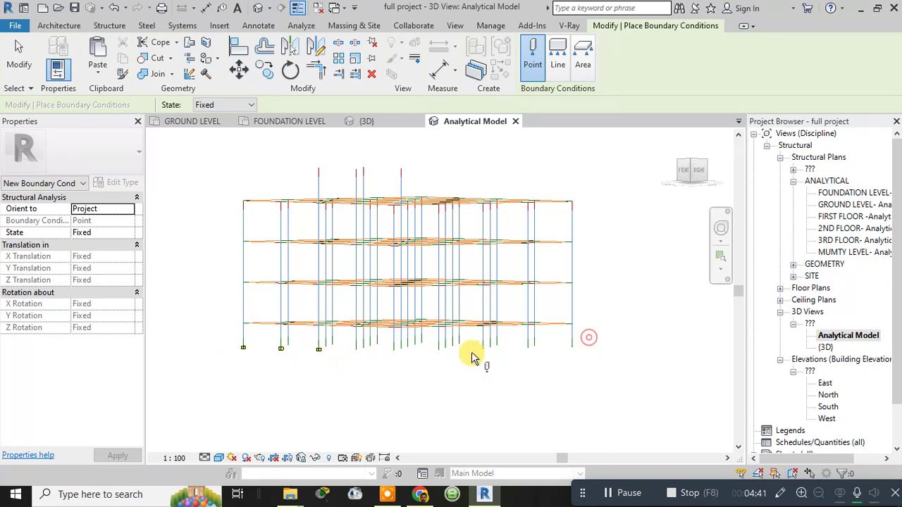
middle_click_drag(322, 352, 287, 352, "shift")
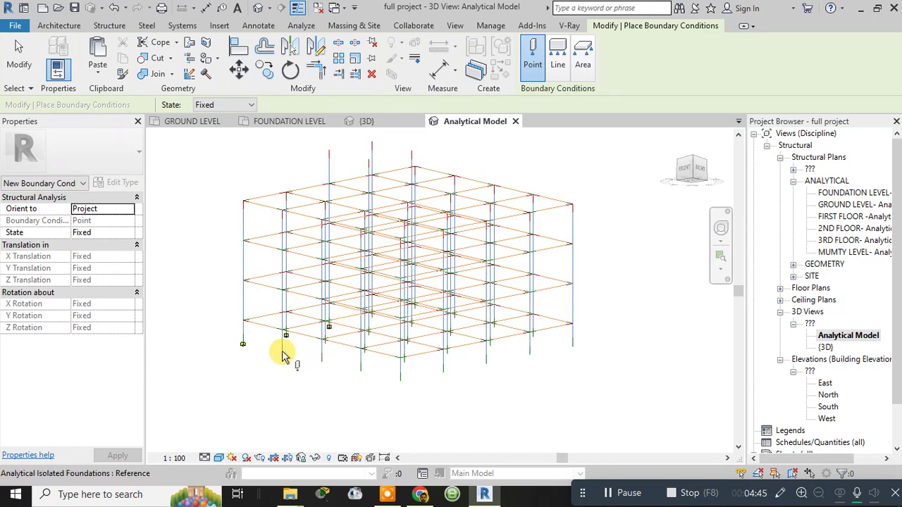
left_click(281, 353)
left_click(321, 362)
left_click(360, 371)
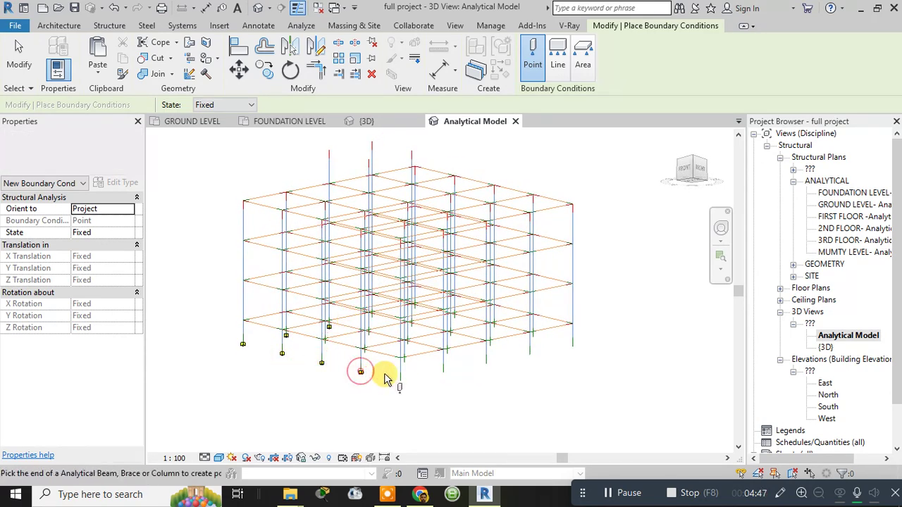
left_click(401, 381)
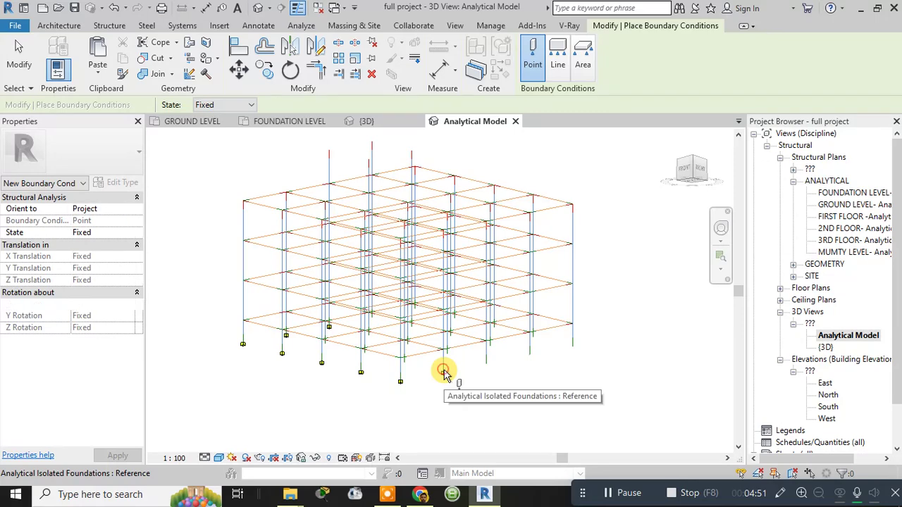
Continue the fixed point boundary conditions from that corner along the adjoining outer side, on its other four column bases
left_click(443, 370)
left_click(486, 364)
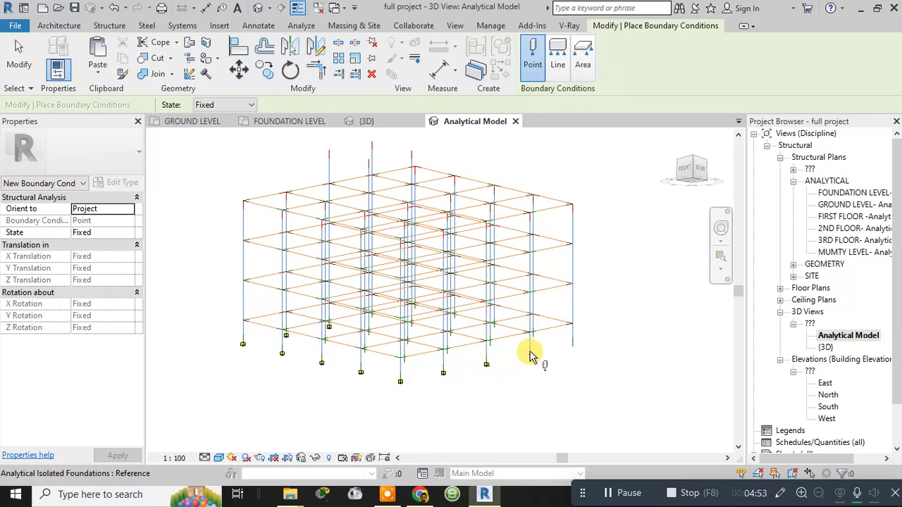
left_click(529, 356)
left_click(574, 350)
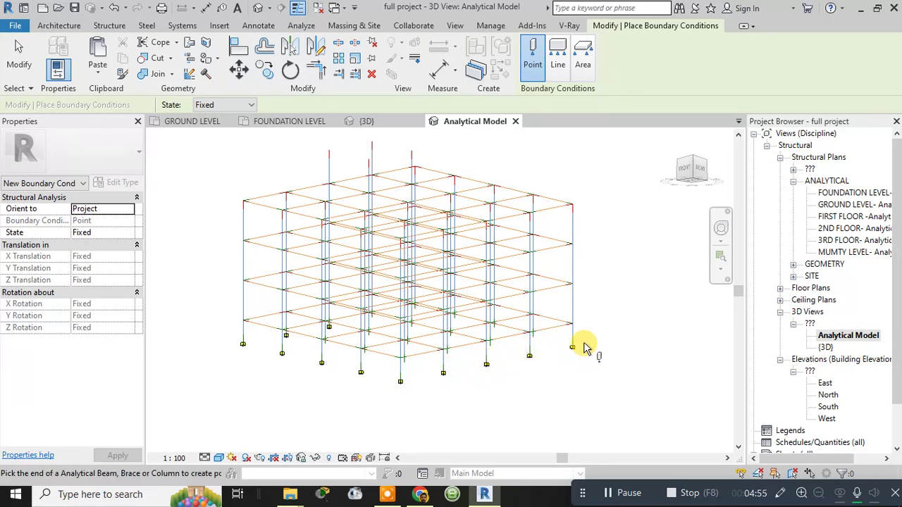
Place fixed point boundary conditions on three interior column bases and the two unsupported bases at the end of the outer side
middle_click_drag(584, 347, 455, 358, "shift")
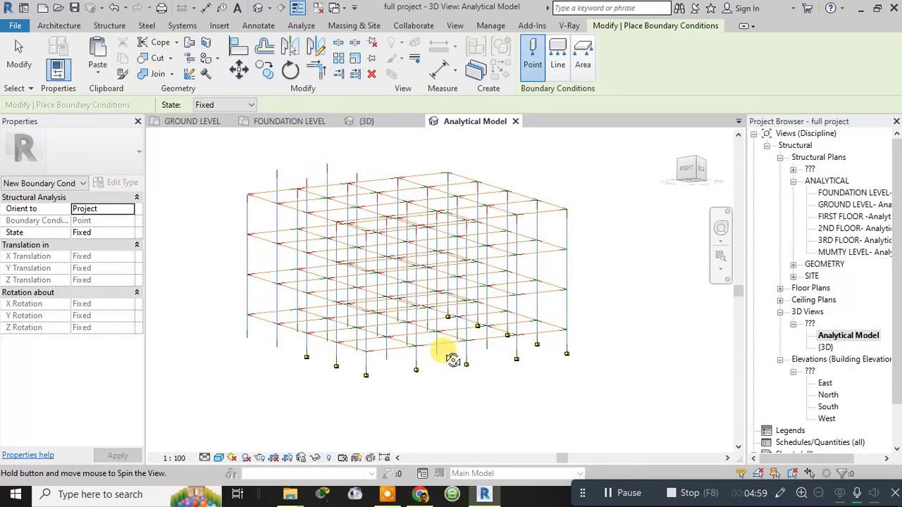
left_click(486, 350)
left_click(436, 356)
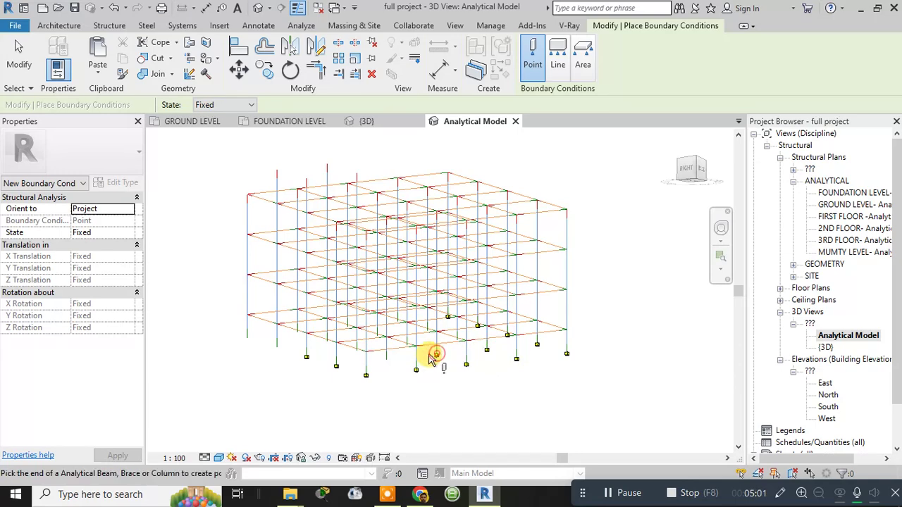
left_click(386, 363)
left_click(276, 348)
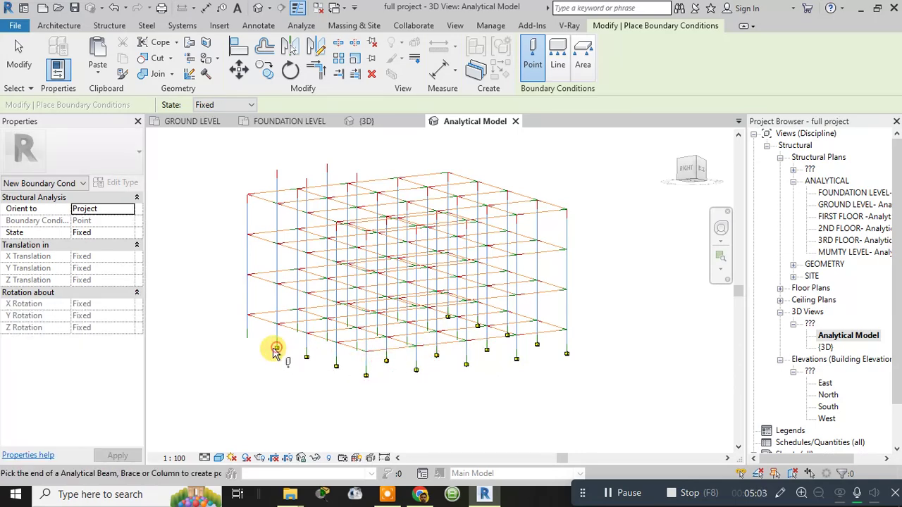
left_click(246, 340)
Place fixed point boundary conditions on the remaining unsupported column bases and check the supports from several sides of the frame
middle_click_drag(272, 362, 394, 463, "shift")
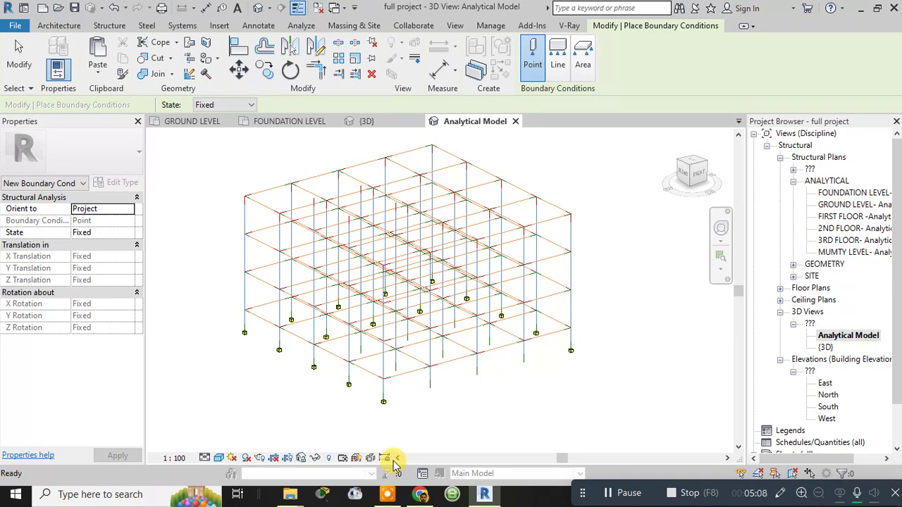
left_click(360, 353)
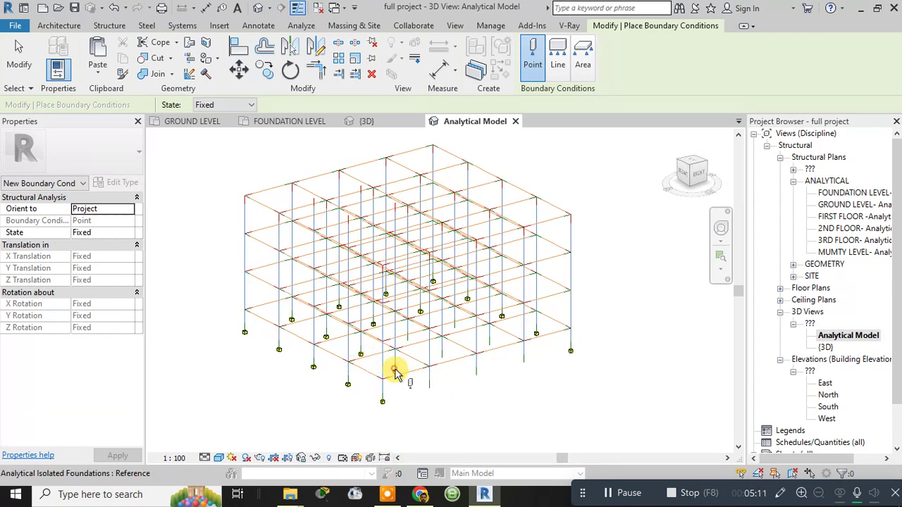
left_click(428, 387)
left_click(442, 360)
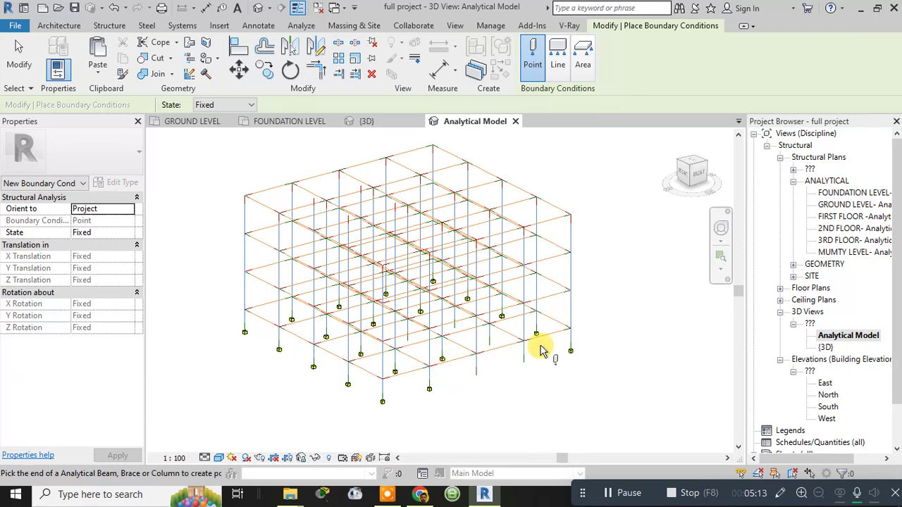
left_click(489, 346)
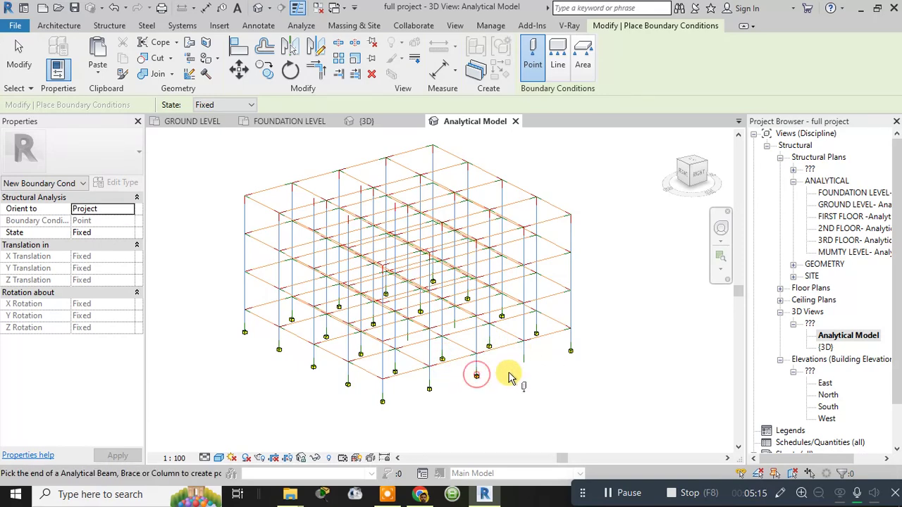
left_click(521, 363)
middle_click_drag(520, 376, 519, 284, "shift")
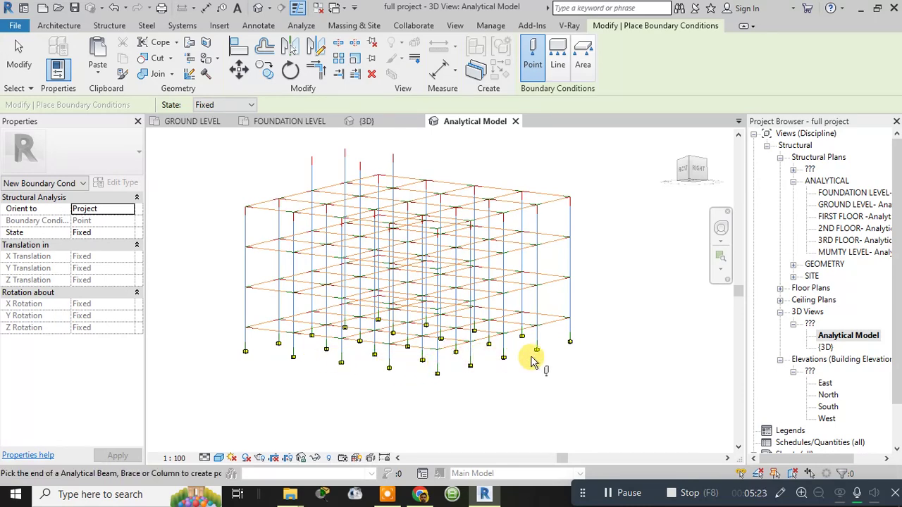
middle_click_drag(548, 376, 493, 447, "shift")
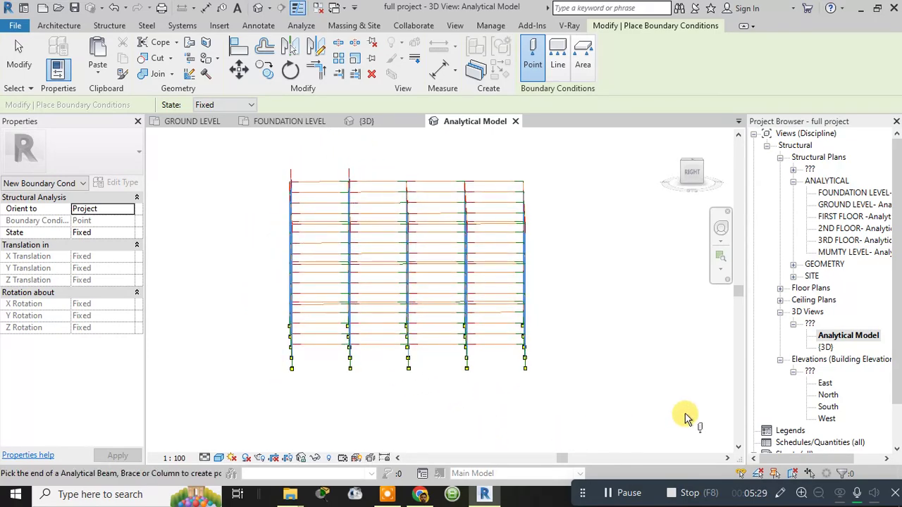
middle_click_drag(649, 403, 801, 416, "shift")
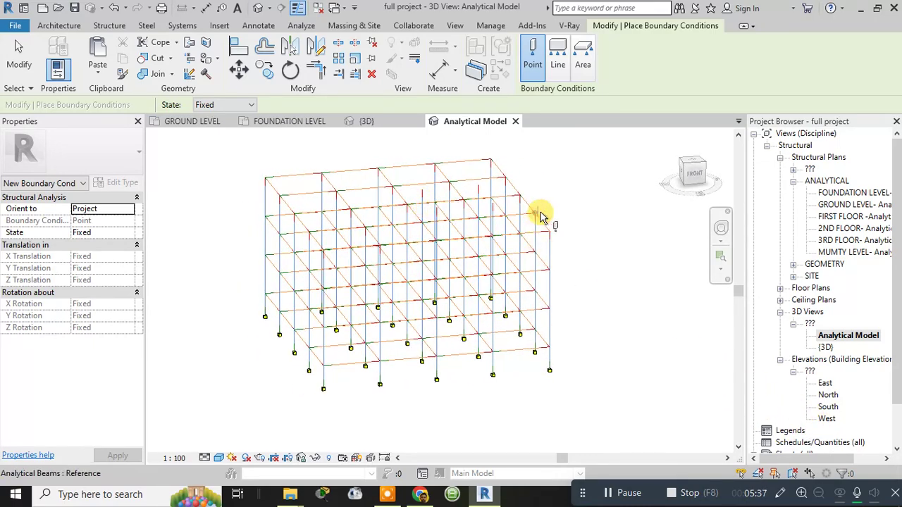
middle_click_drag(540, 211, 635, 162, "shift")
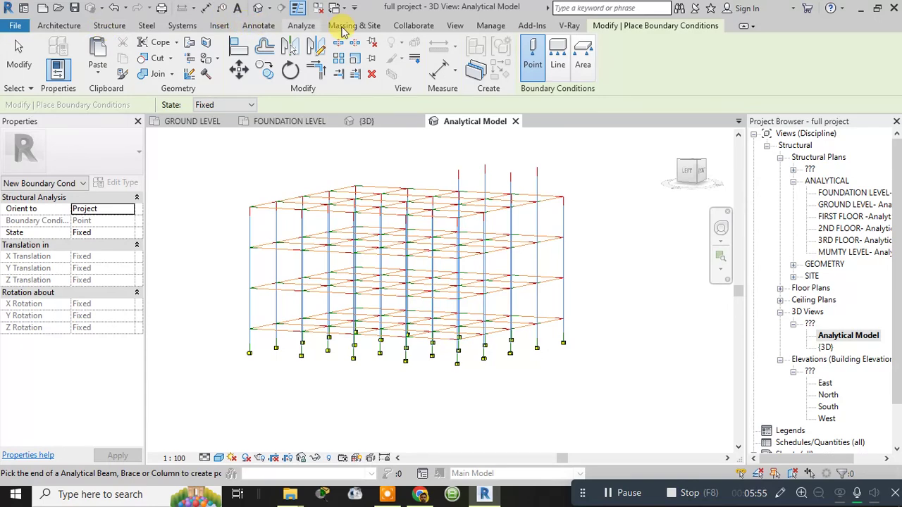
Open the GROUND LEVEL analytical plan and set up line load placement with the load case DL1 (1)
left_click(301, 26)
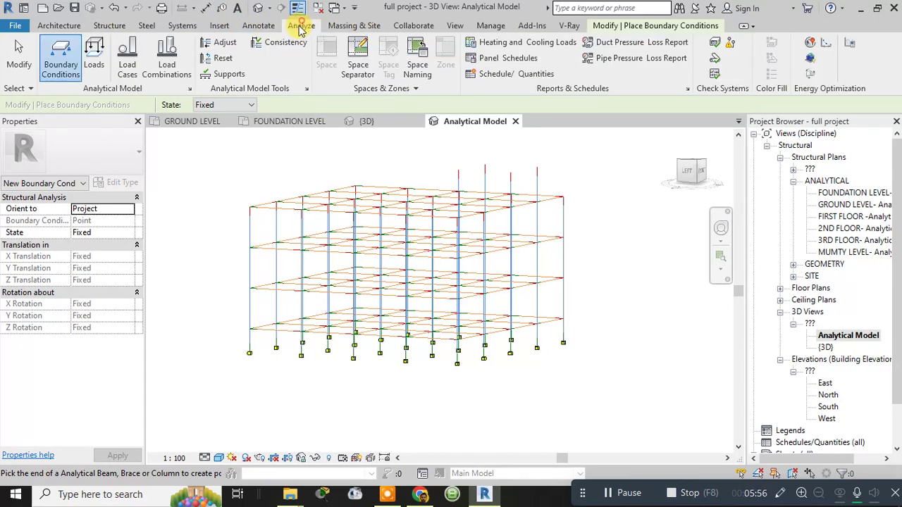
left_click(94, 67)
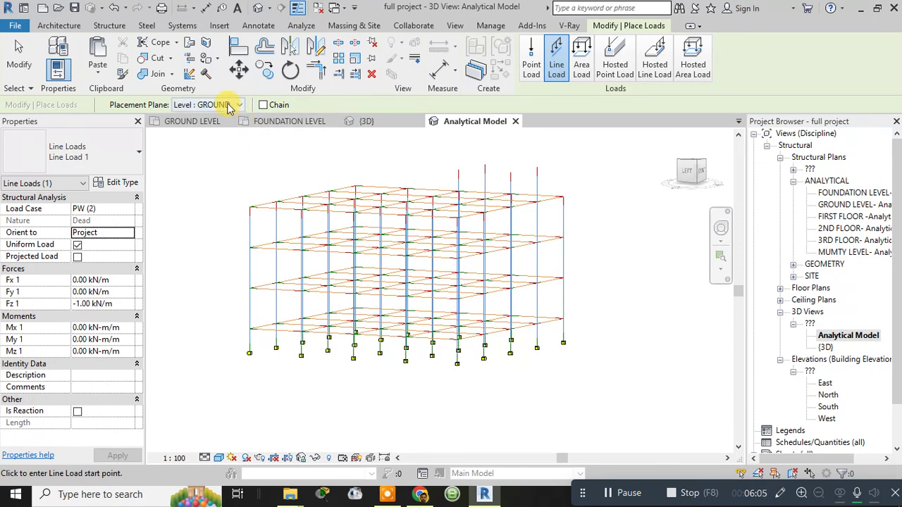
double_click(837, 204)
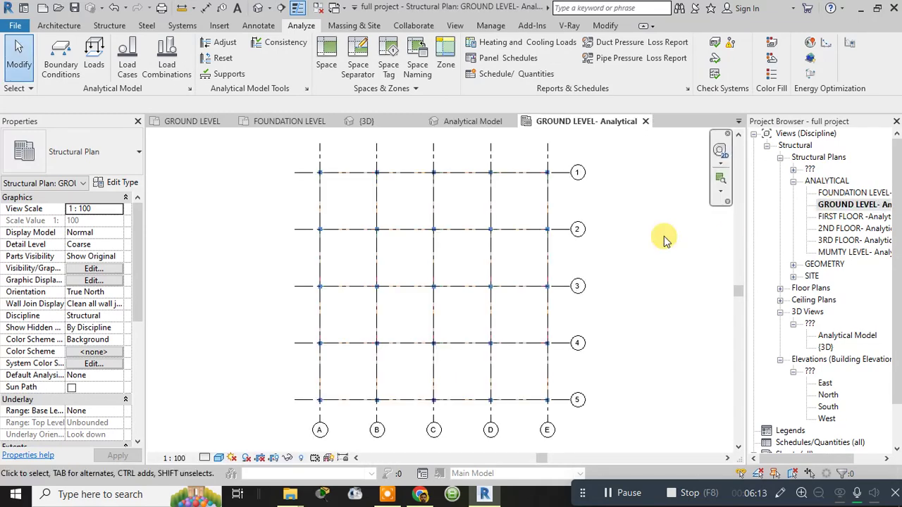
middle_click_drag(662, 260, 647, 251)
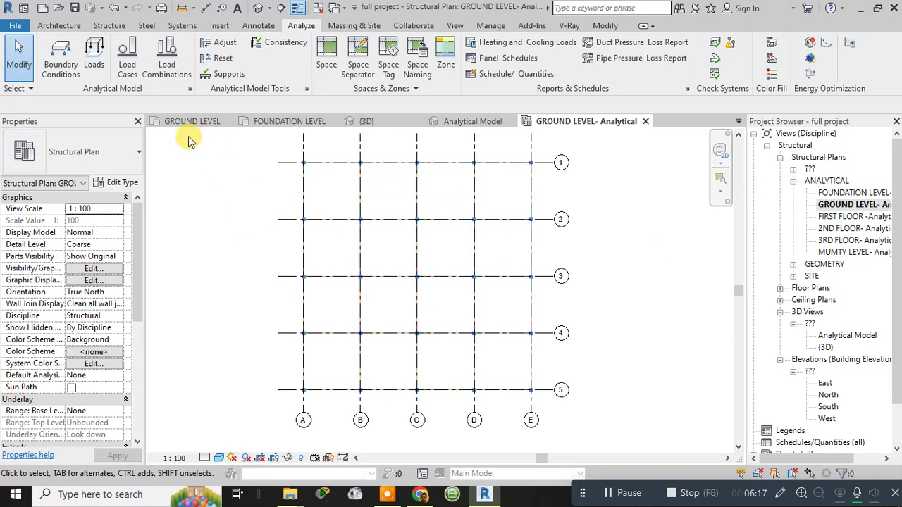
left_click(107, 71)
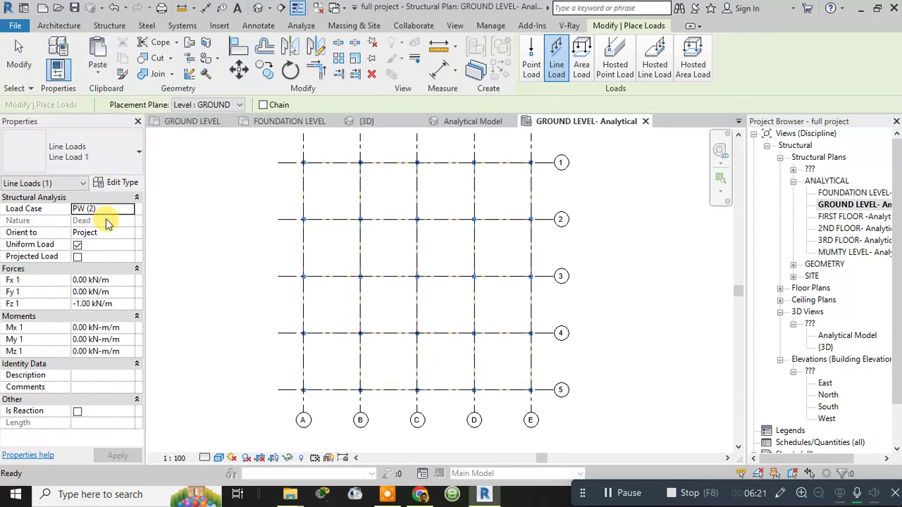
left_click(127, 209)
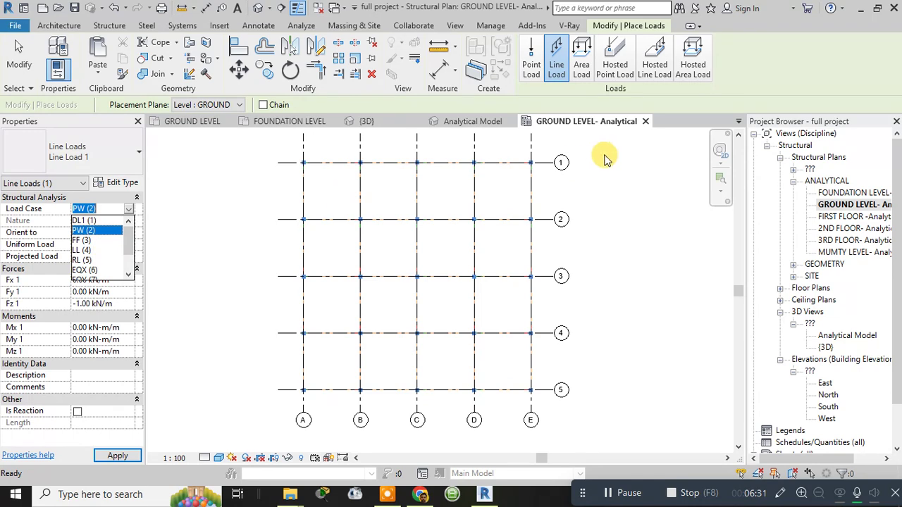
left_click(561, 71)
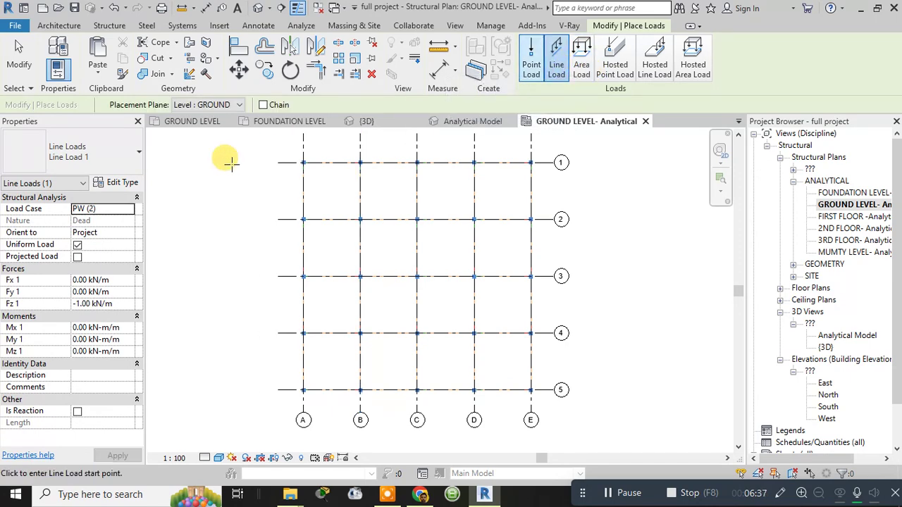
left_click(129, 211)
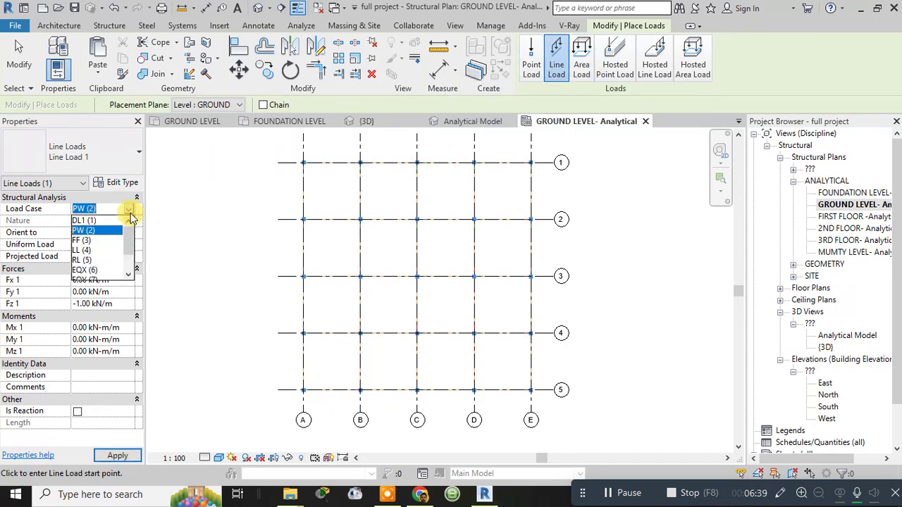
left_click(85, 221)
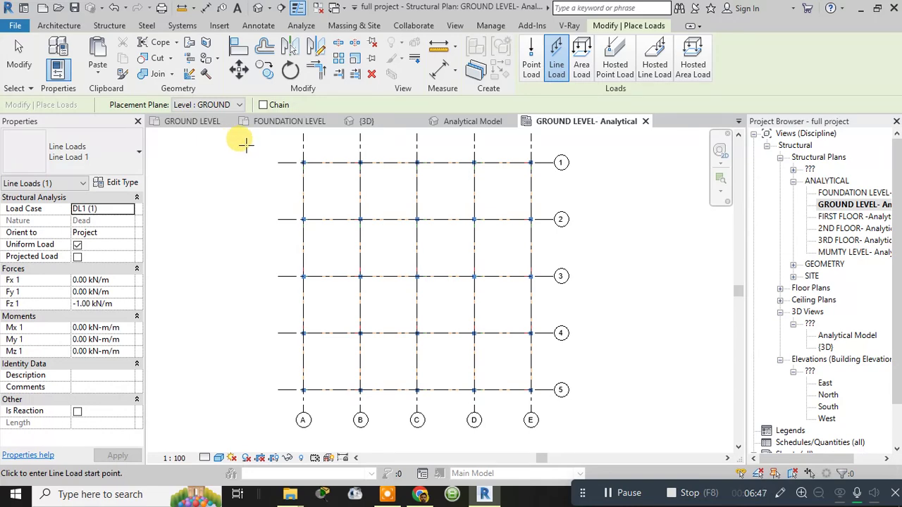
Draw DL1 line loads around the ground level perimeter, along grids 1, E, A and 5 from corner to corner
left_click(247, 143)
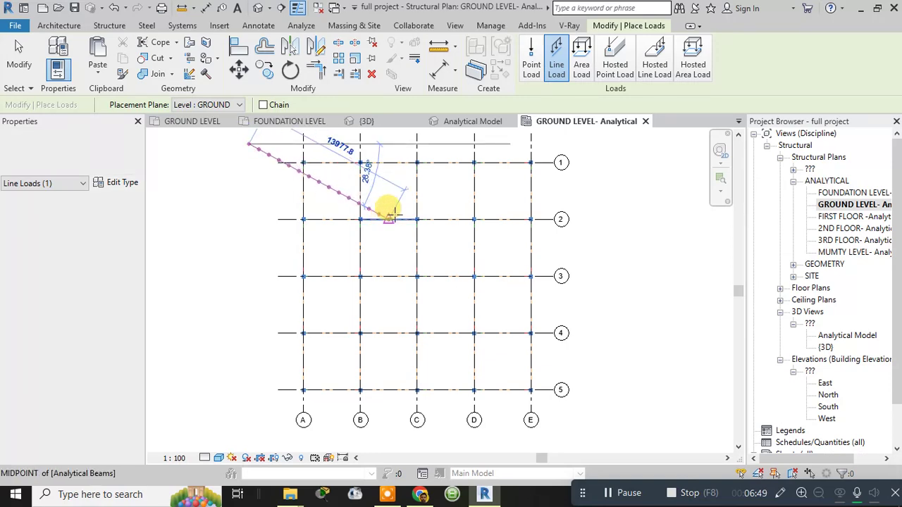
key("Escape")
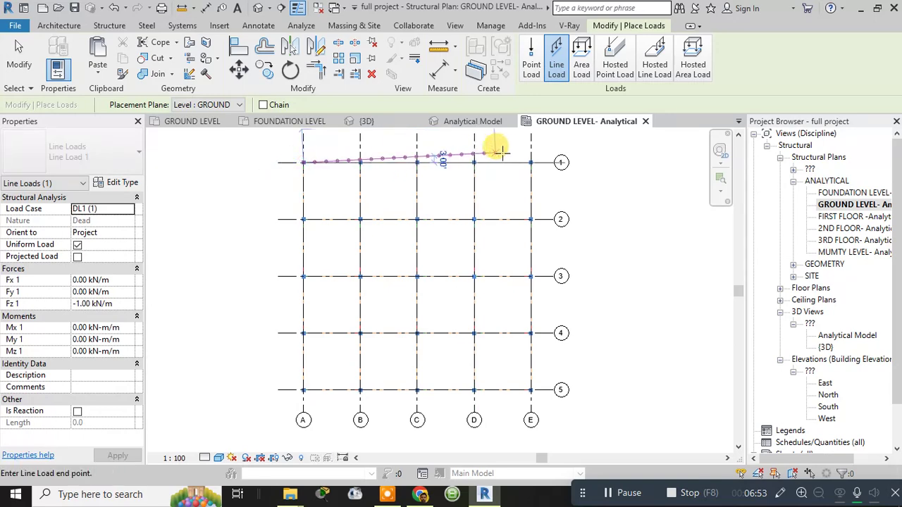
left_click(531, 161)
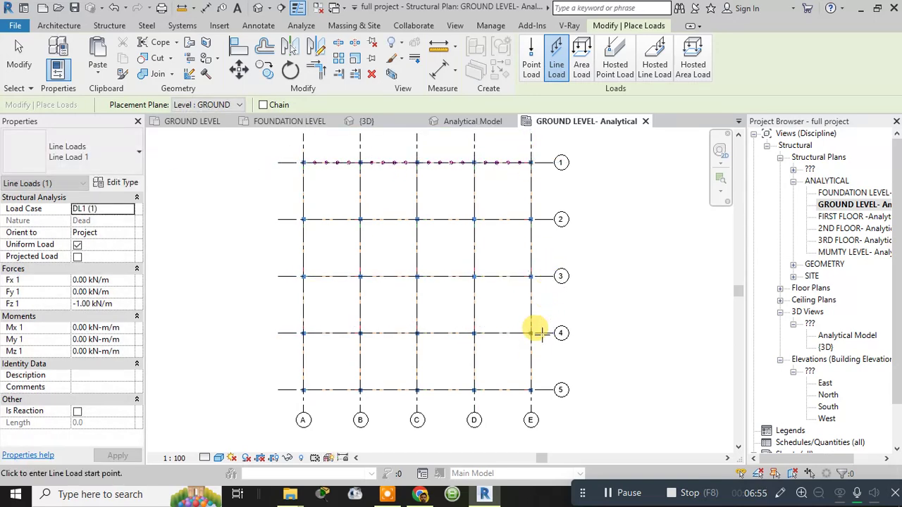
left_click(532, 390)
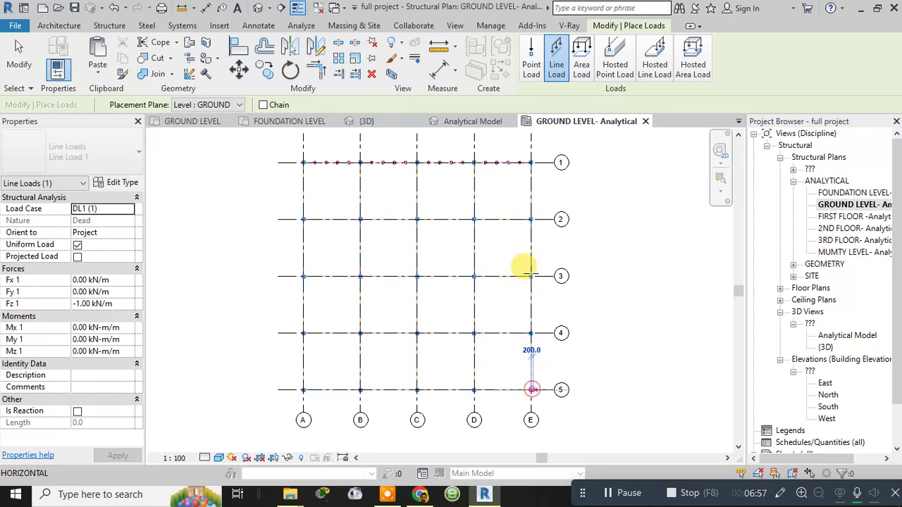
left_click(532, 162)
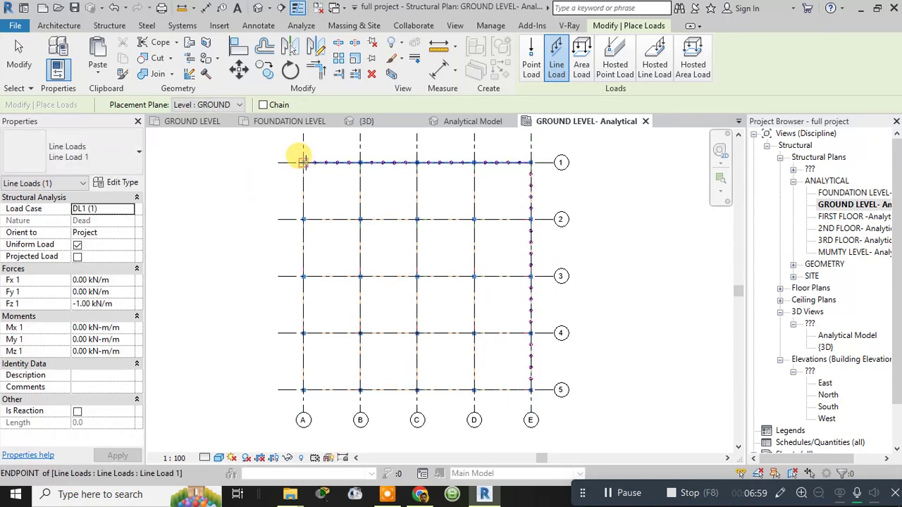
left_click(303, 162)
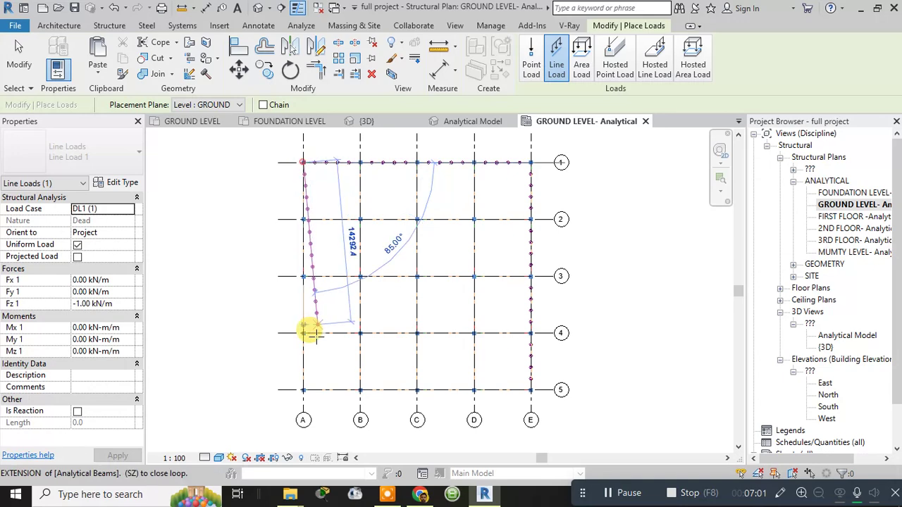
left_click(302, 388)
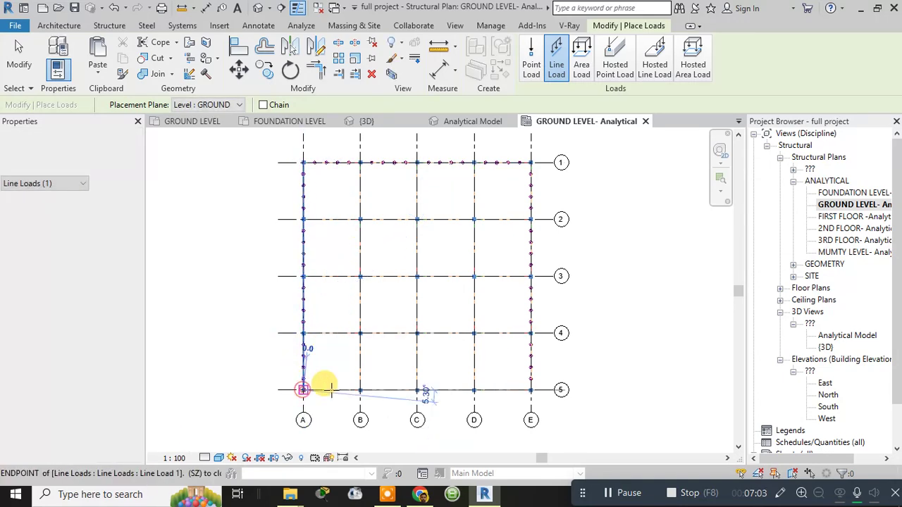
left_click(528, 389)
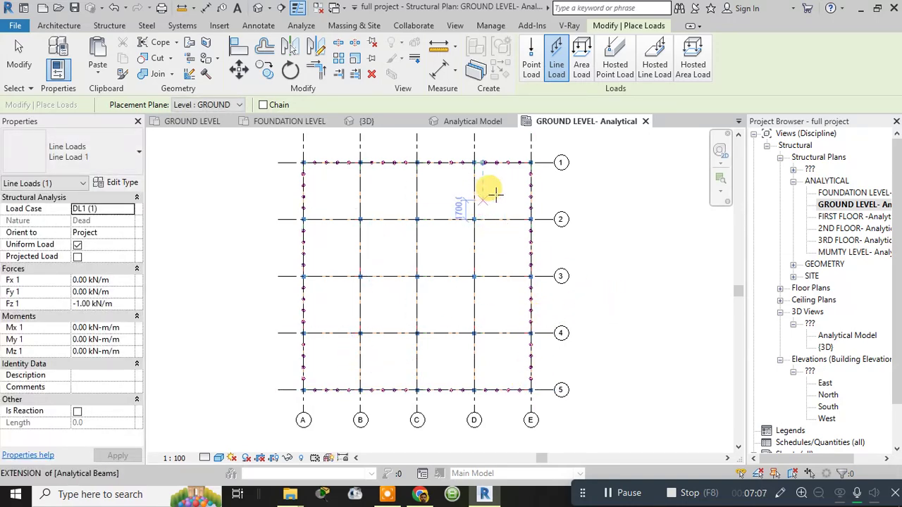
left_click(303, 219)
key("Escape")
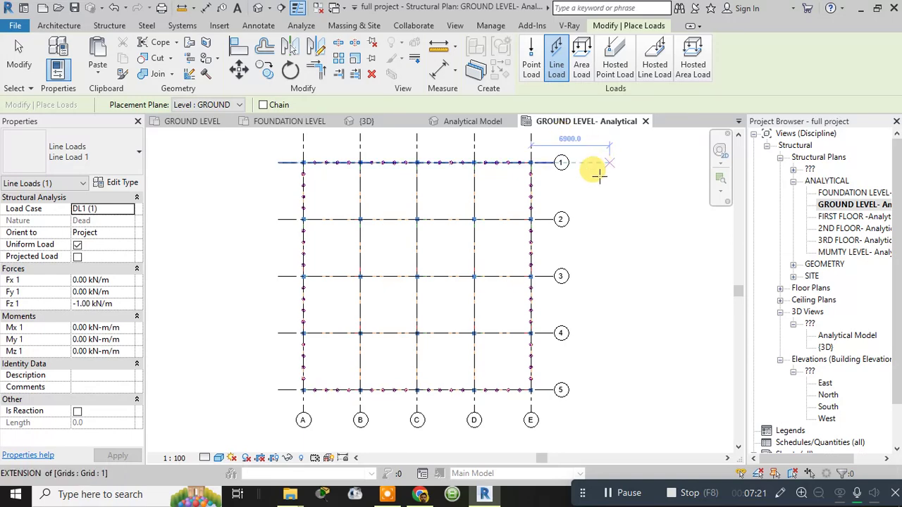
Examine the perimeter line loads in the Analytical Model 3D view, and look at the FIRST FLOOR analytical plan
left_click(476, 121)
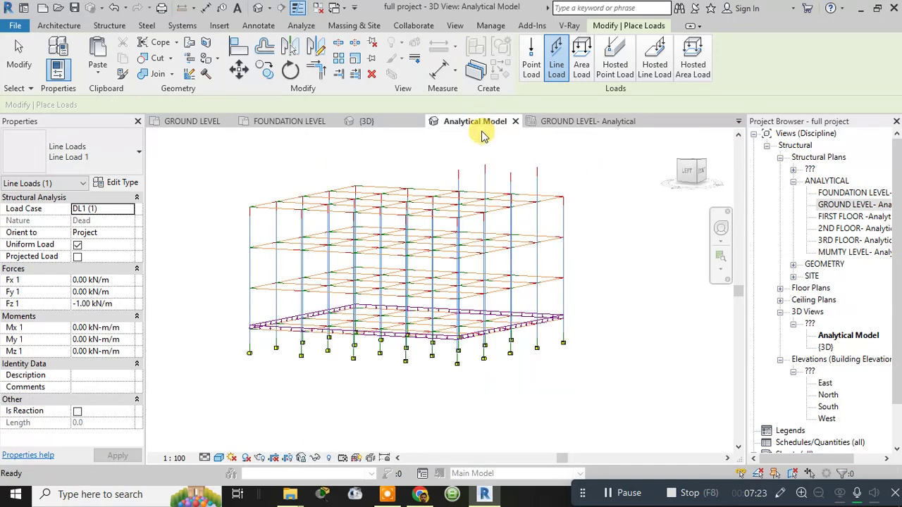
scroll(366, 337, "up", 6)
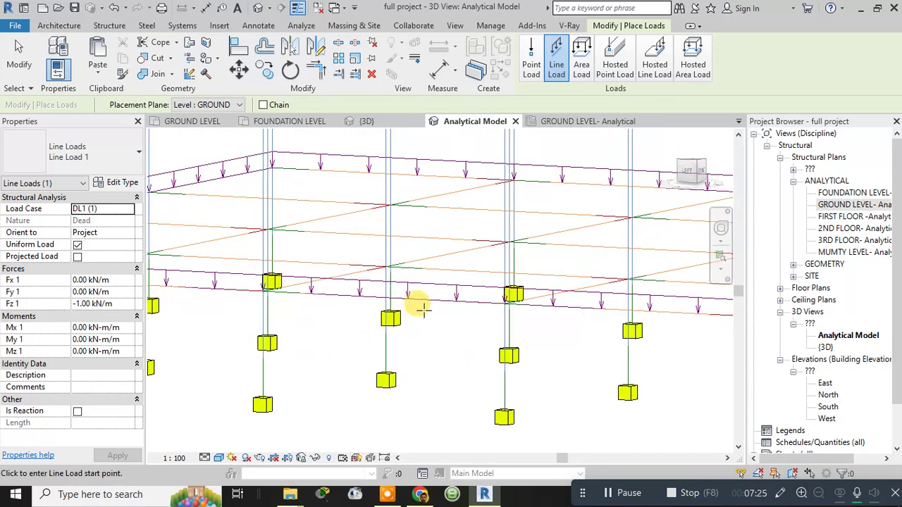
scroll(467, 292, "down", 2)
scroll(313, 241, "down", 2)
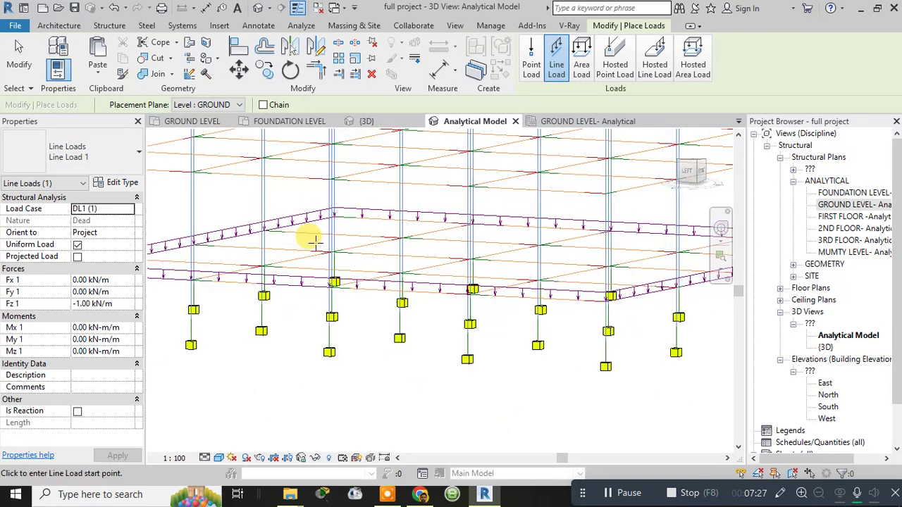
scroll(314, 241, "down", 2)
left_click(849, 206)
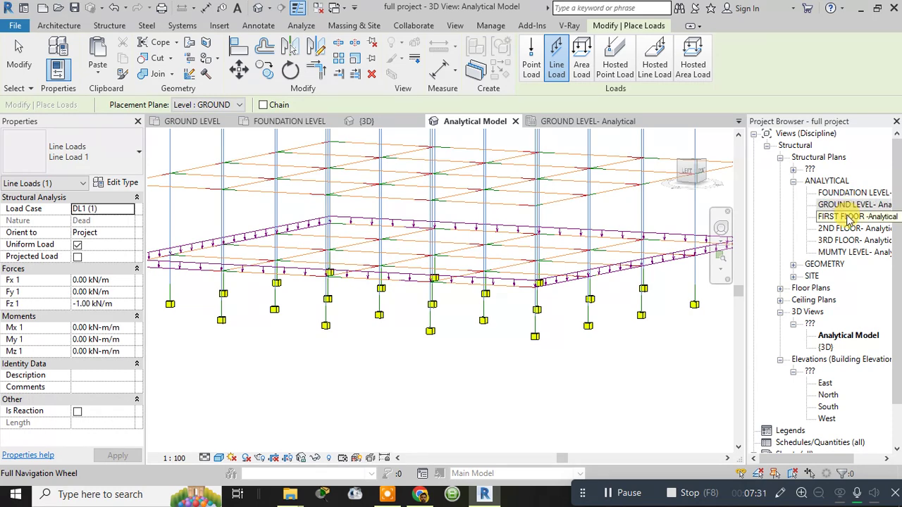
left_click(849, 218)
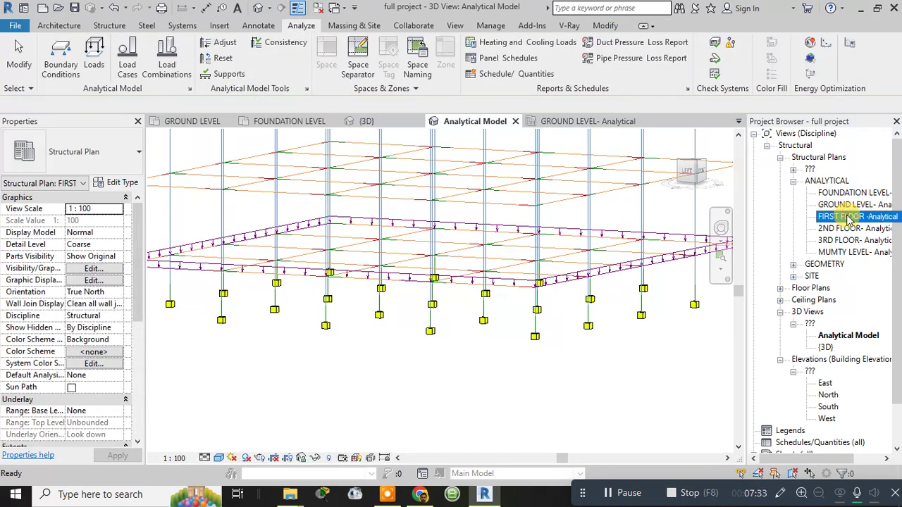
double_click(849, 218)
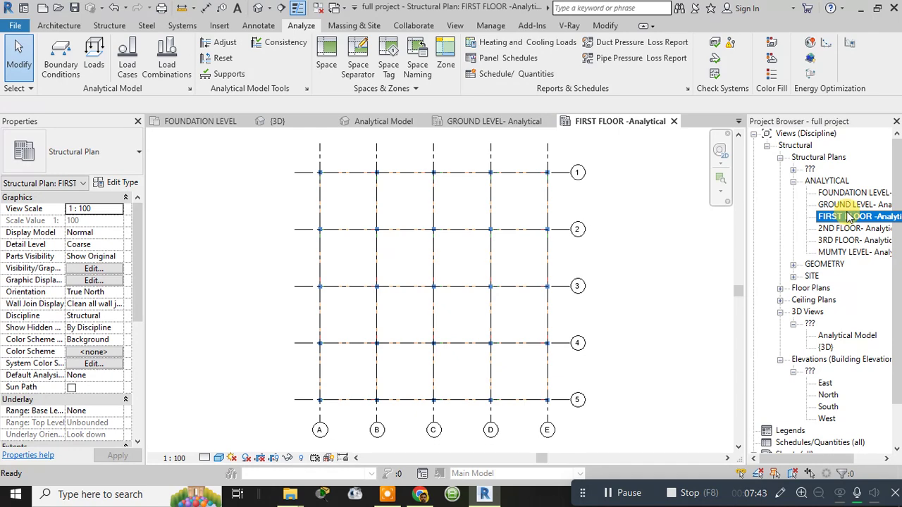
In the GROUND LEVEL analytical plan, draw line loads with load case PW (2) along grids 2, 3 and 4, from grid A to grid E
double_click(847, 205)
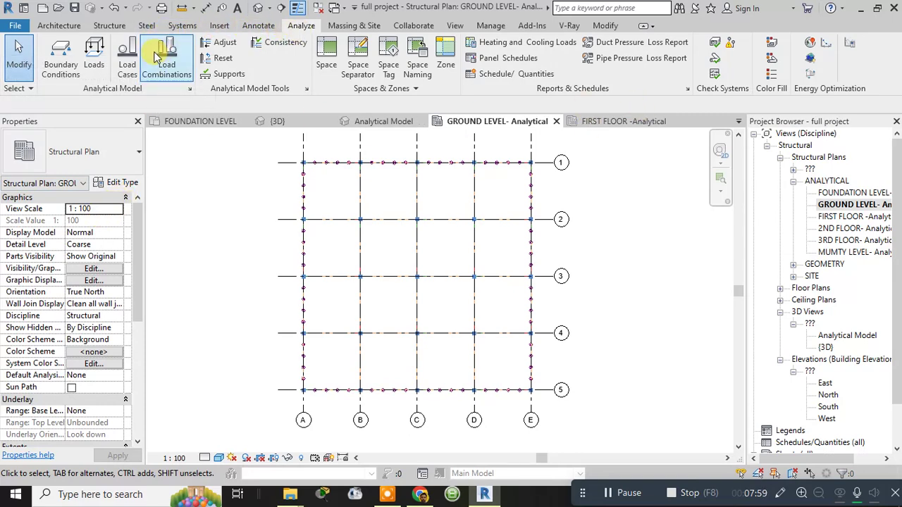
left_click(94, 58)
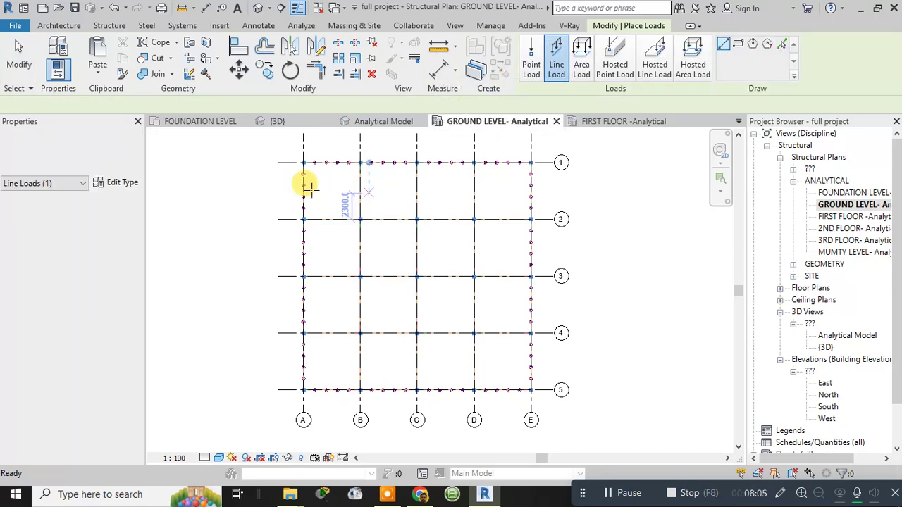
left_click(129, 210)
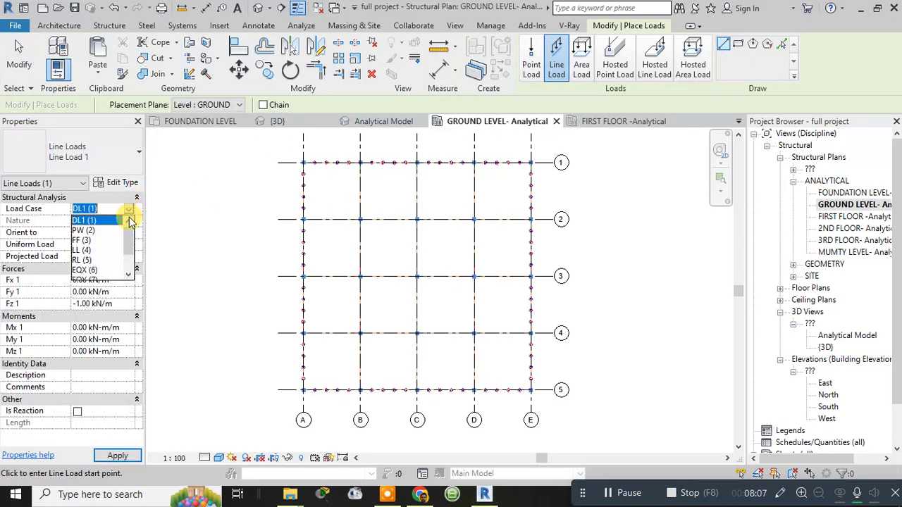
left_click(84, 231)
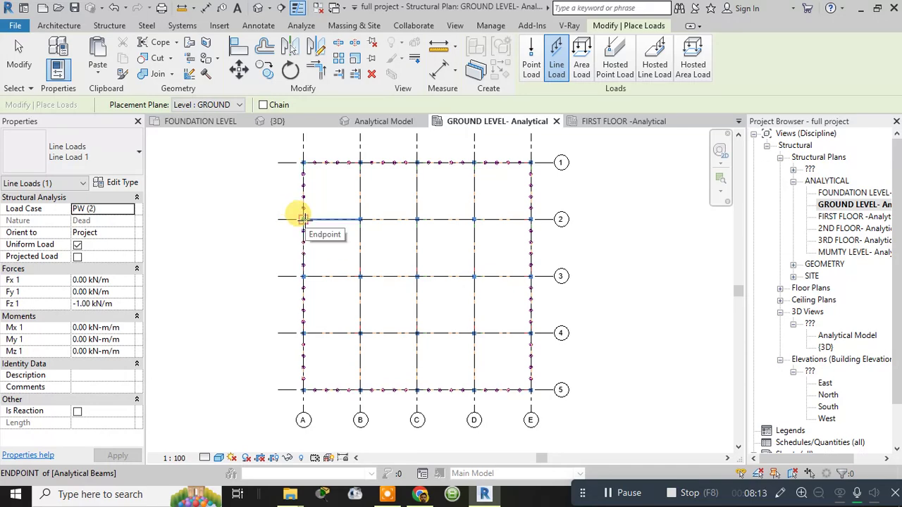
left_click(303, 219)
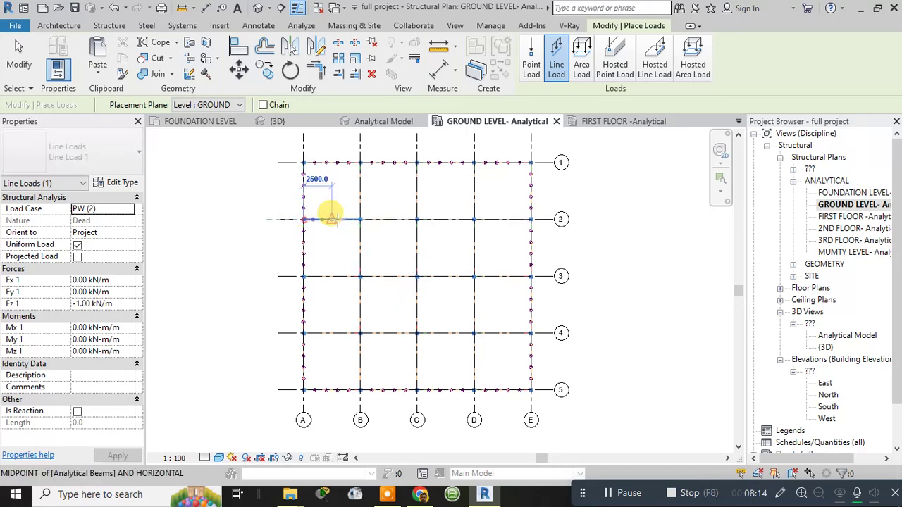
left_click(531, 218)
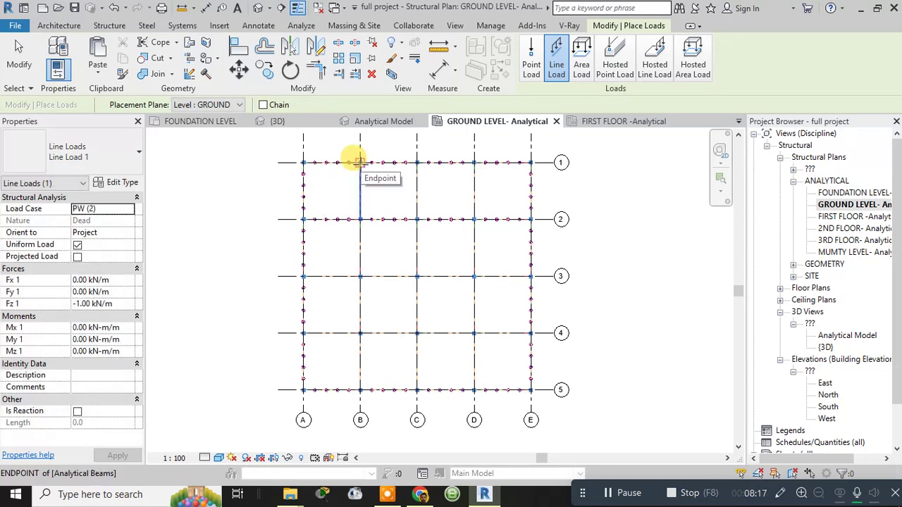
left_click(303, 276)
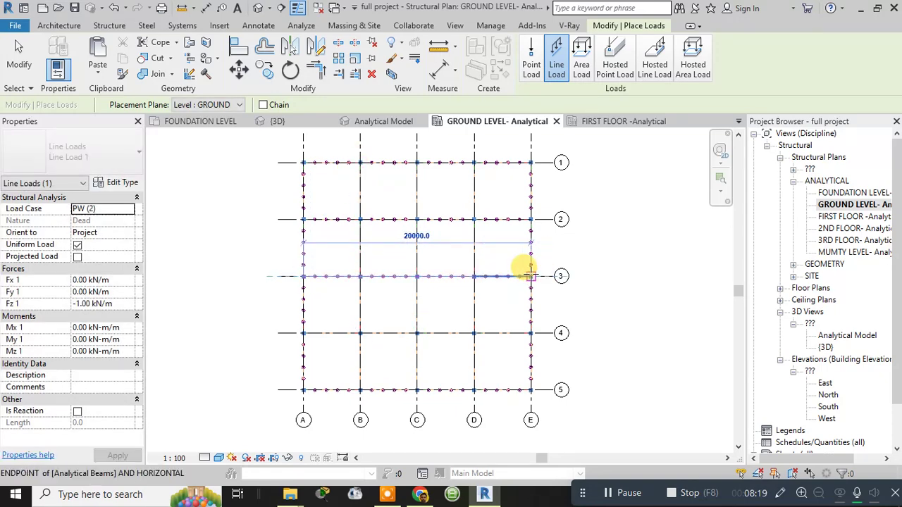
left_click(531, 276)
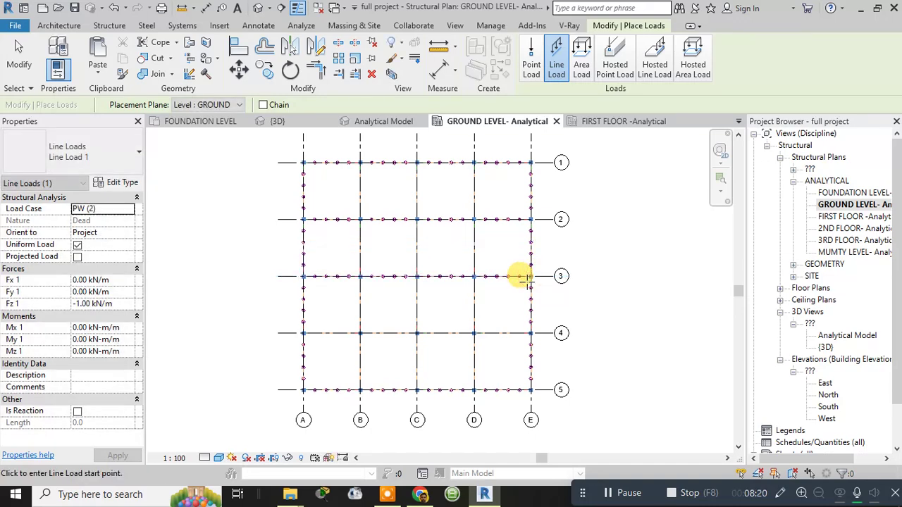
left_click(303, 332)
left_click(529, 332)
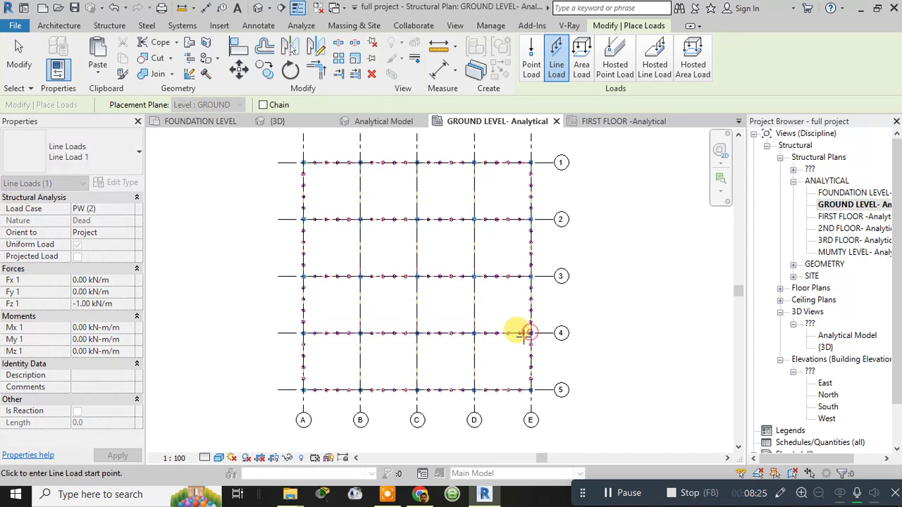
Draw PW (2) line loads on the ground level along grids B, C and D, from grid 1 to grid 5
left_click(358, 163)
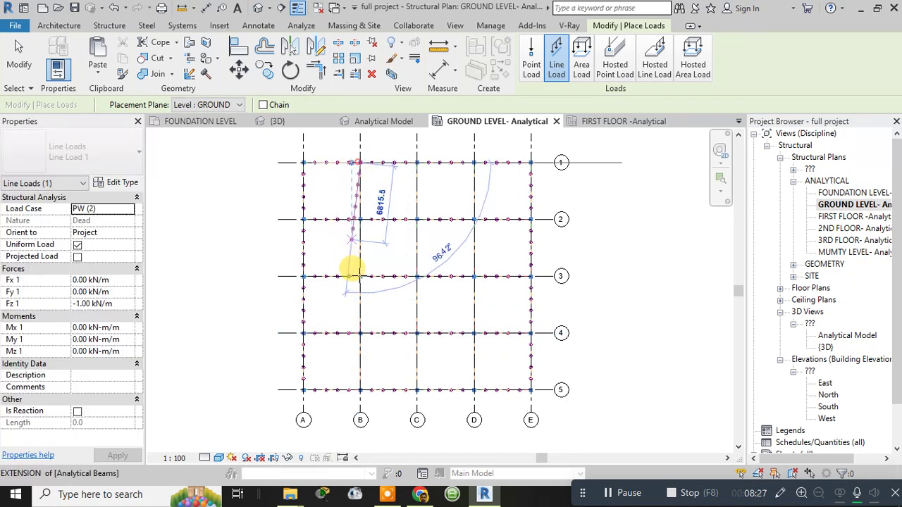
left_click(358, 388)
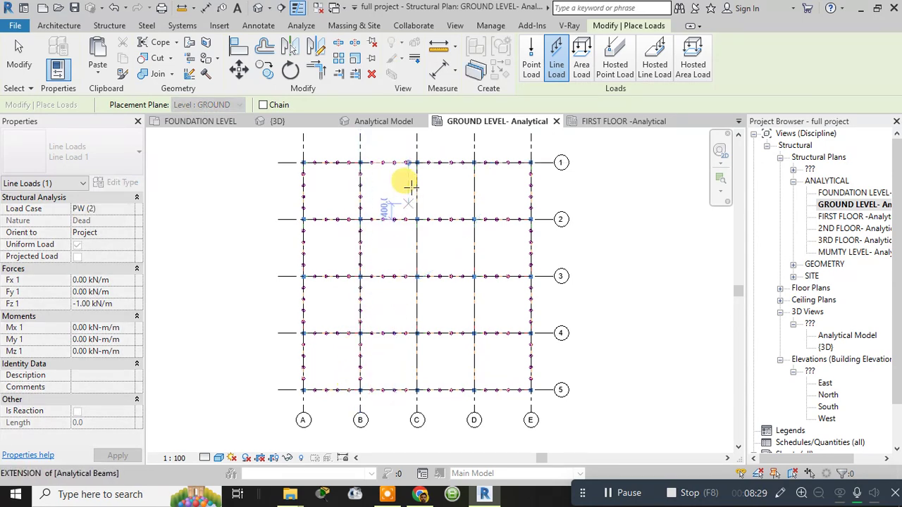
left_click(417, 162)
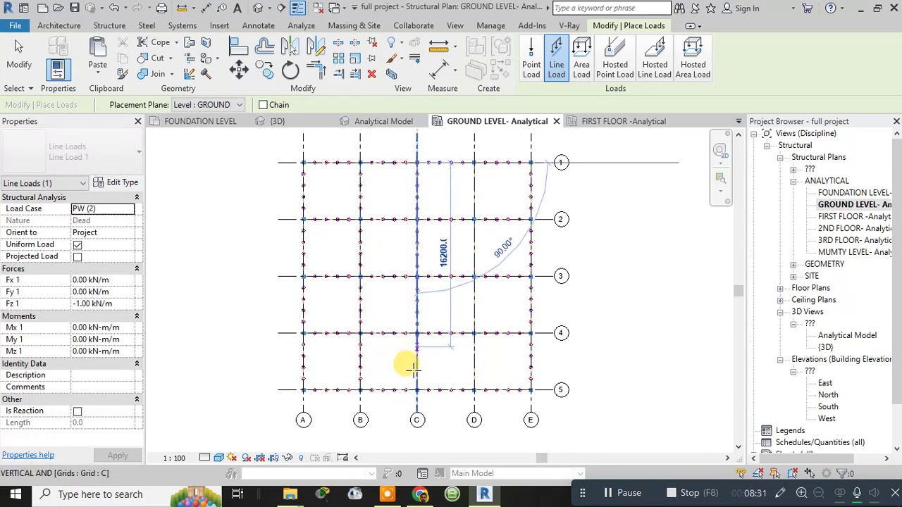
left_click(416, 387)
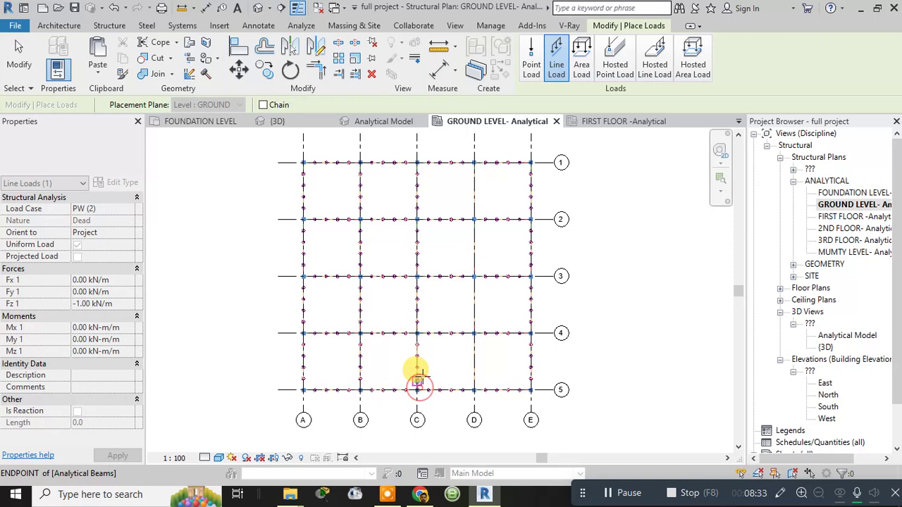
left_click(475, 163)
left_click(473, 389)
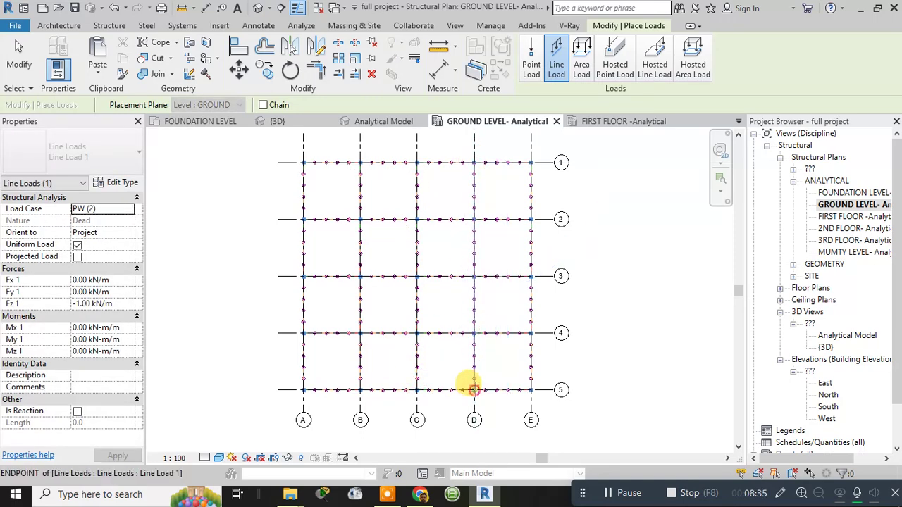
left_click(299, 153)
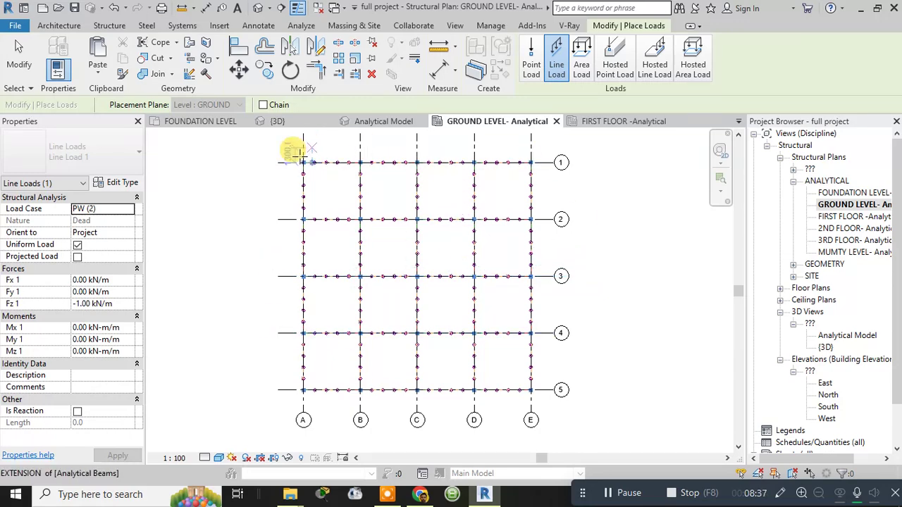
left_click(302, 389)
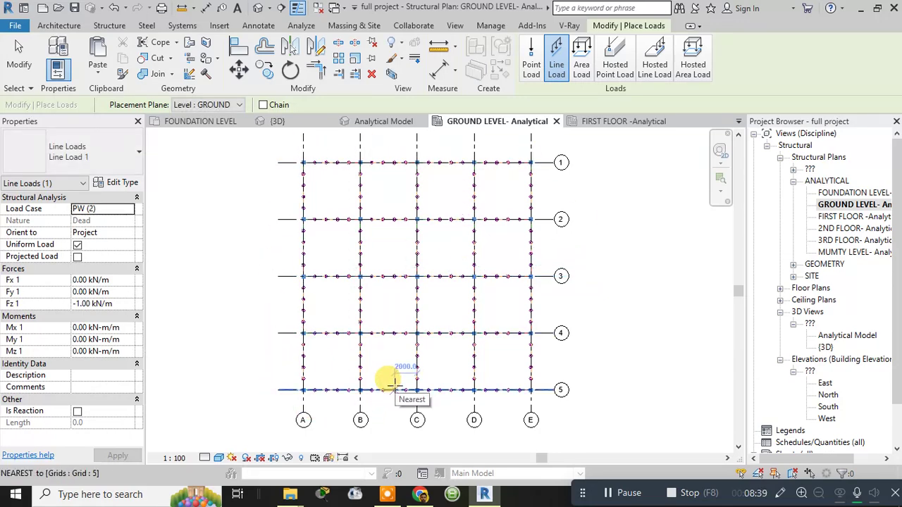
Look through the available load cases and examine the ground level line loads in the Analytical Model 3D view
left_click(130, 210)
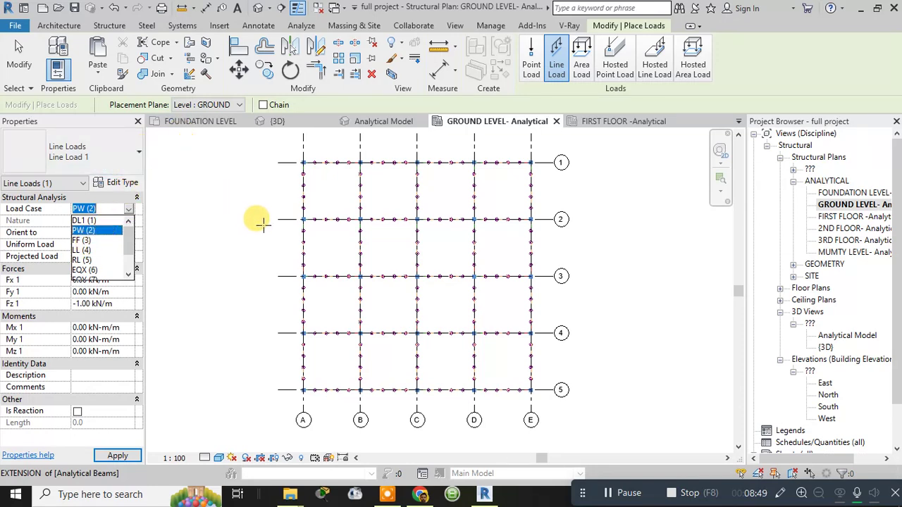
left_click(195, 196)
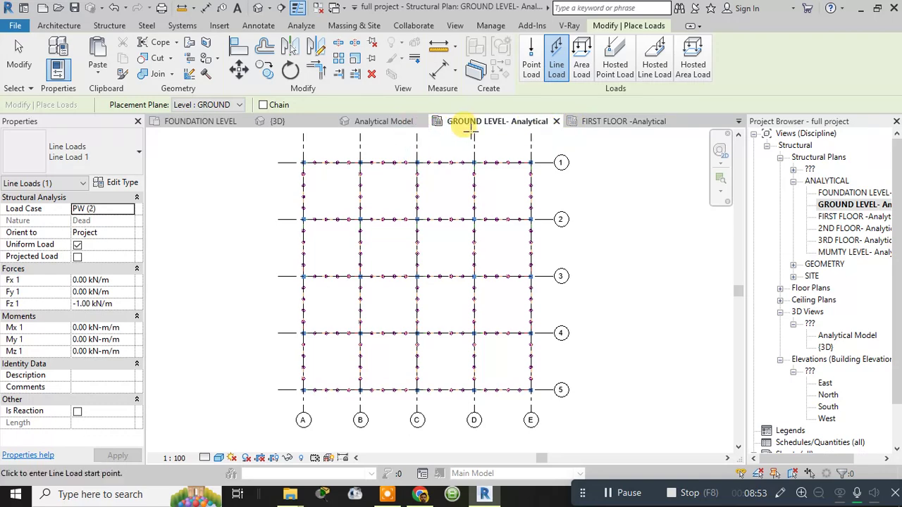
left_click(387, 121)
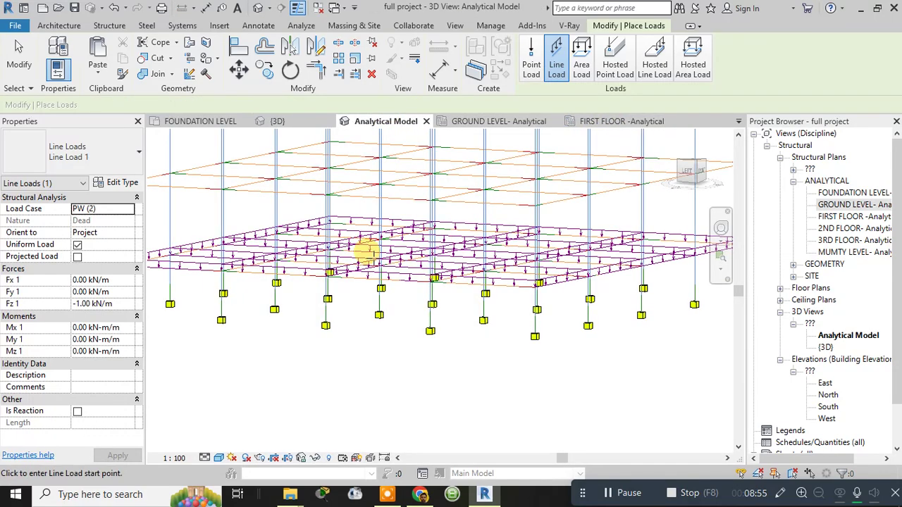
scroll(366, 250, "up", 4)
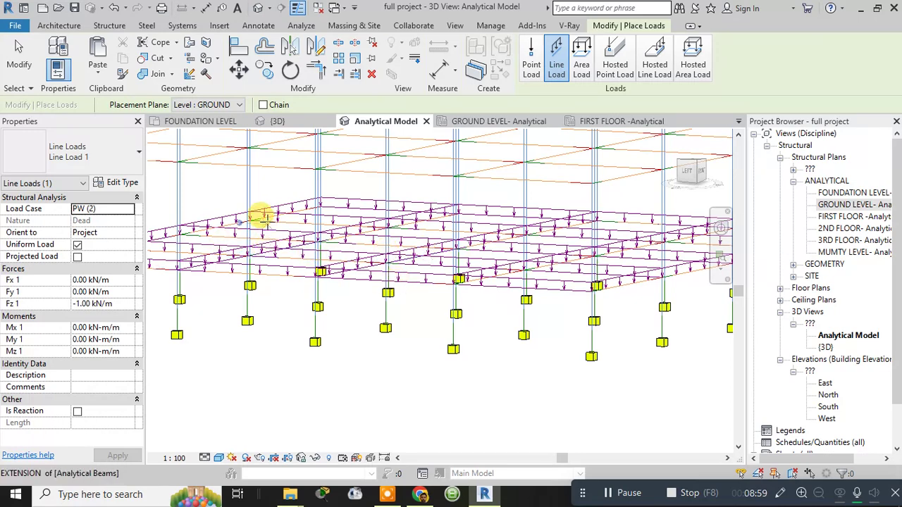
Start an area load with load case FF (3) in the GROUND LEVEL analytical plan
left_click(128, 208)
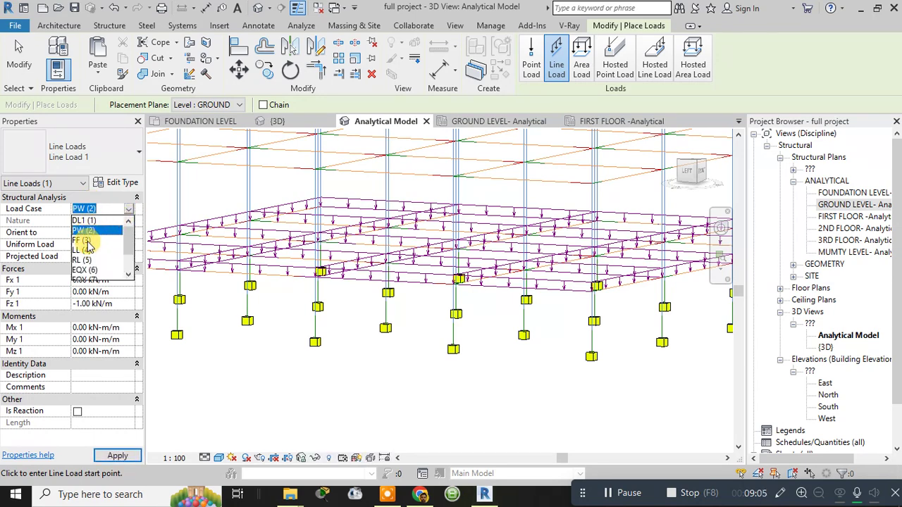
left_click(82, 241)
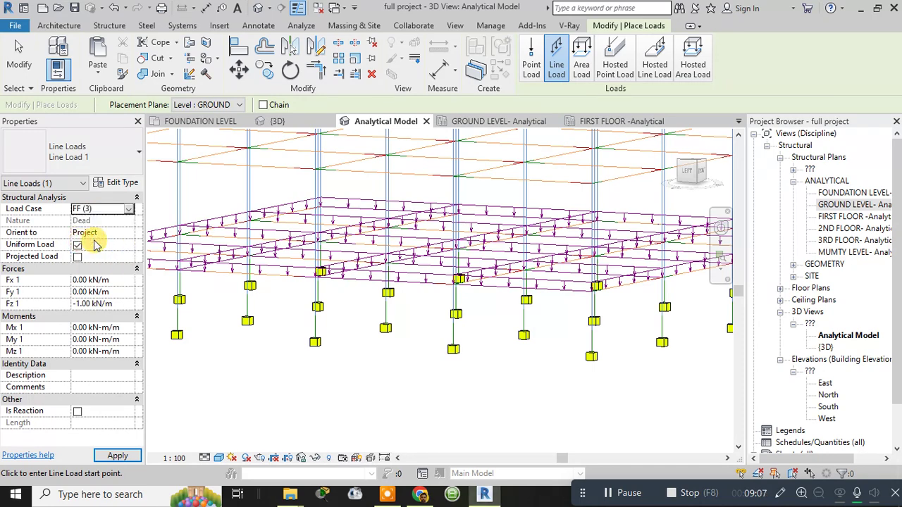
double_click(828, 204)
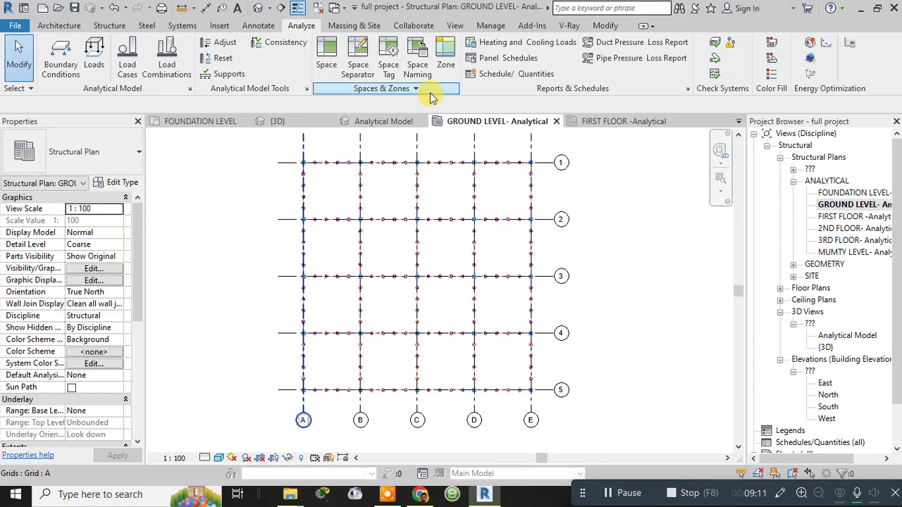
left_click(95, 65)
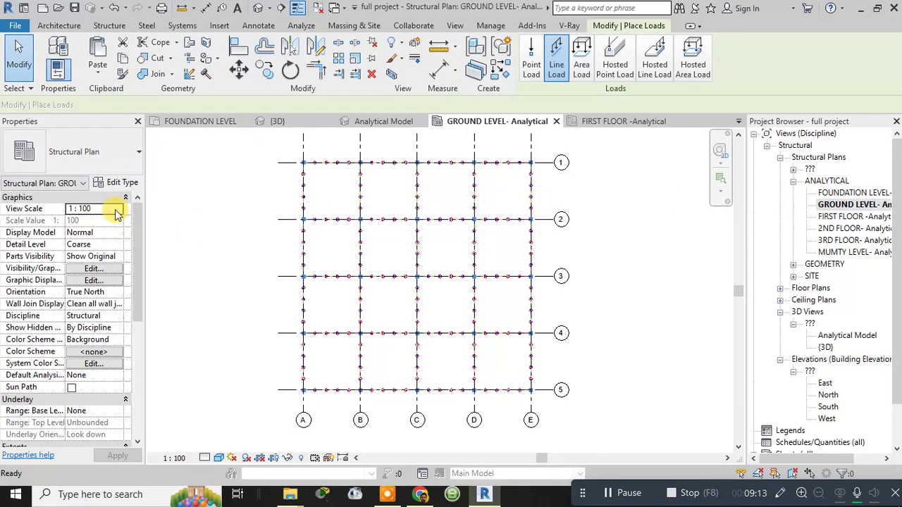
left_click(582, 72)
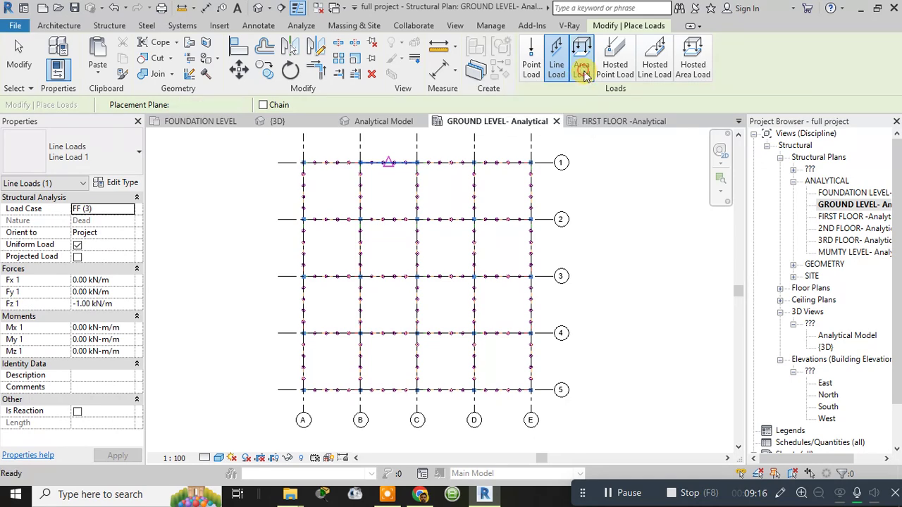
left_click(117, 208)
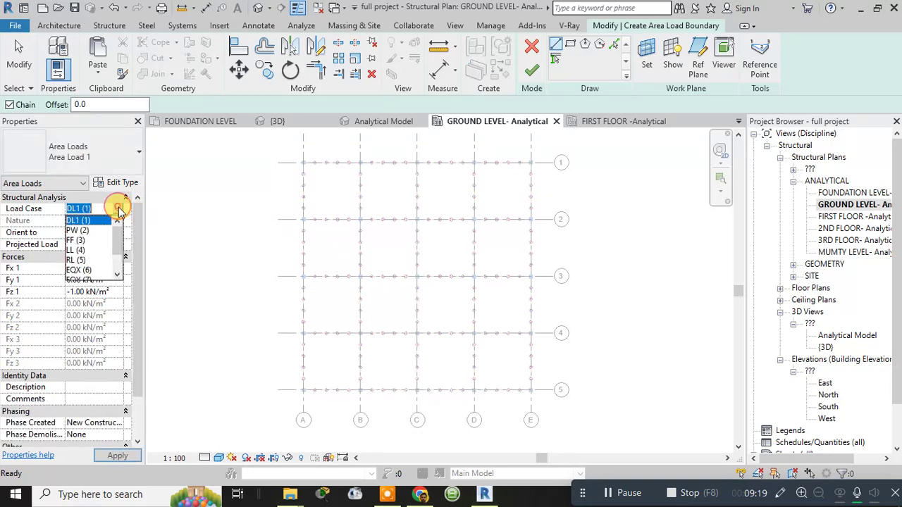
left_click(83, 240)
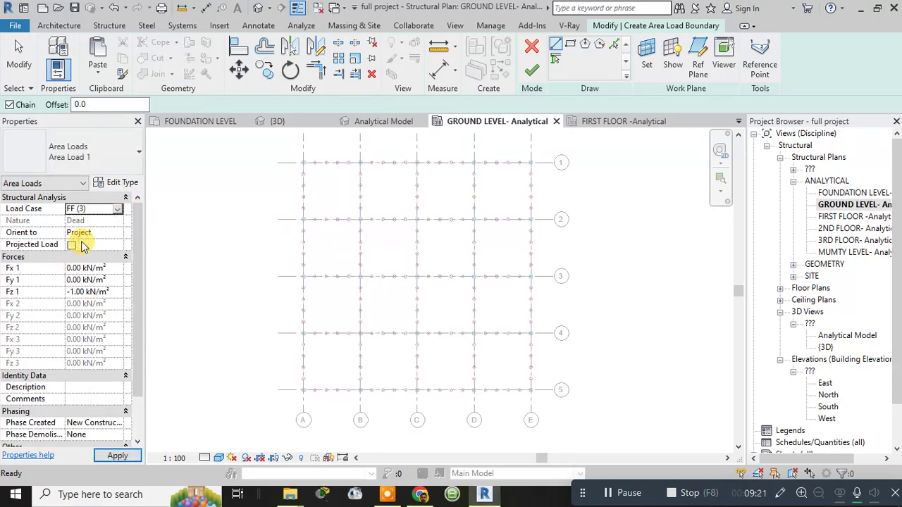
left_click(116, 210)
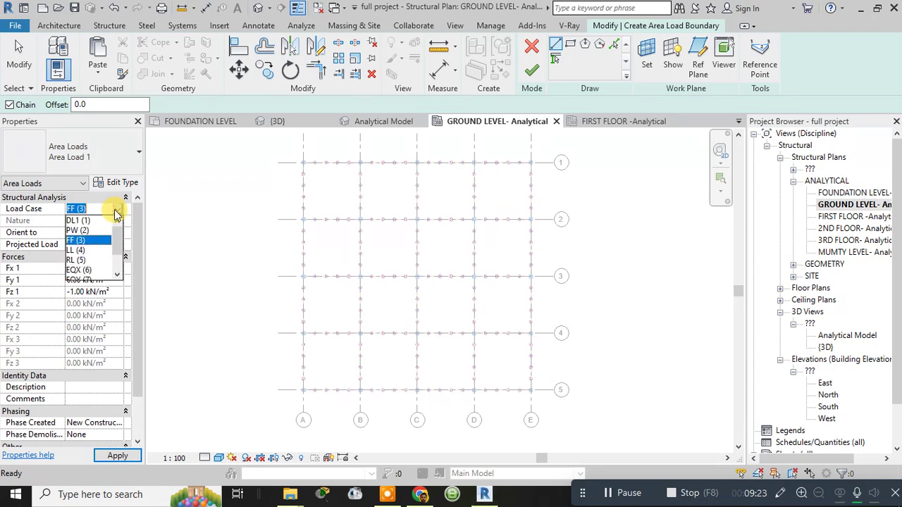
left_click(115, 211)
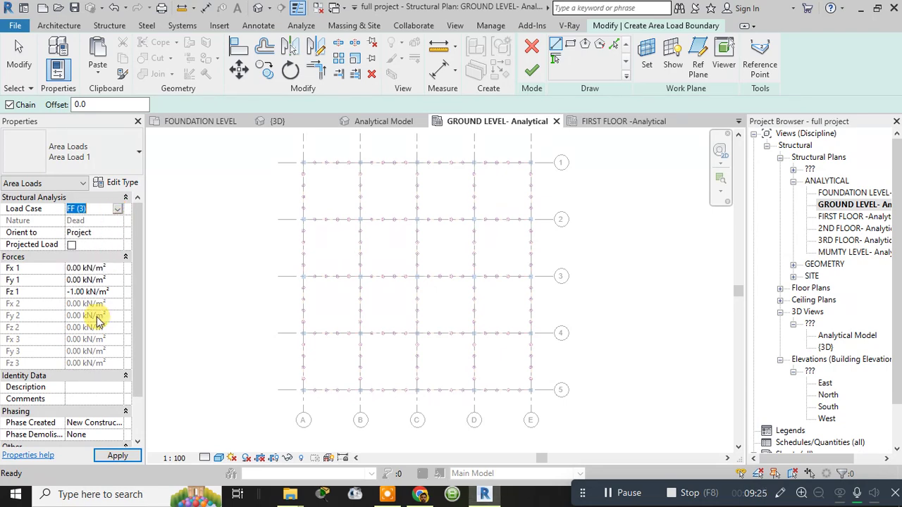
Set the area load's Fz 1 force to -3.00 kN/m² and apply it
left_click(74, 293)
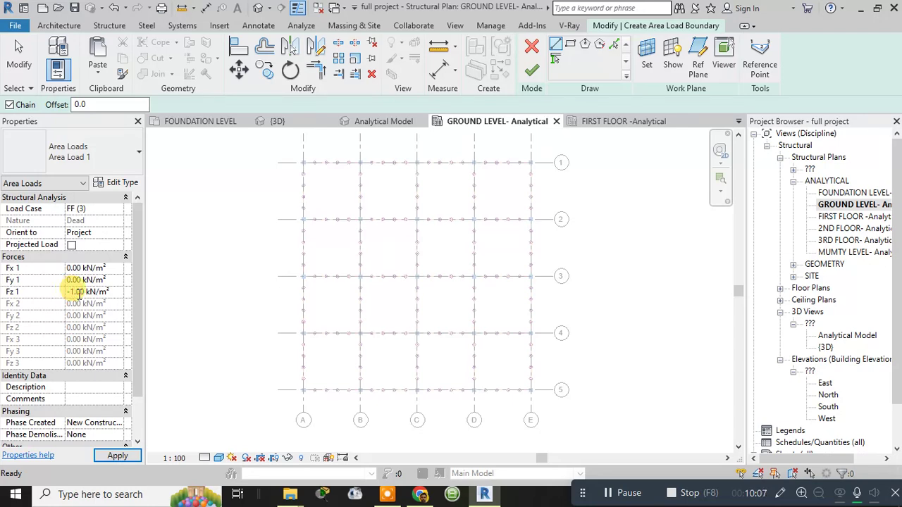
scroll(79, 295, "down", 1)
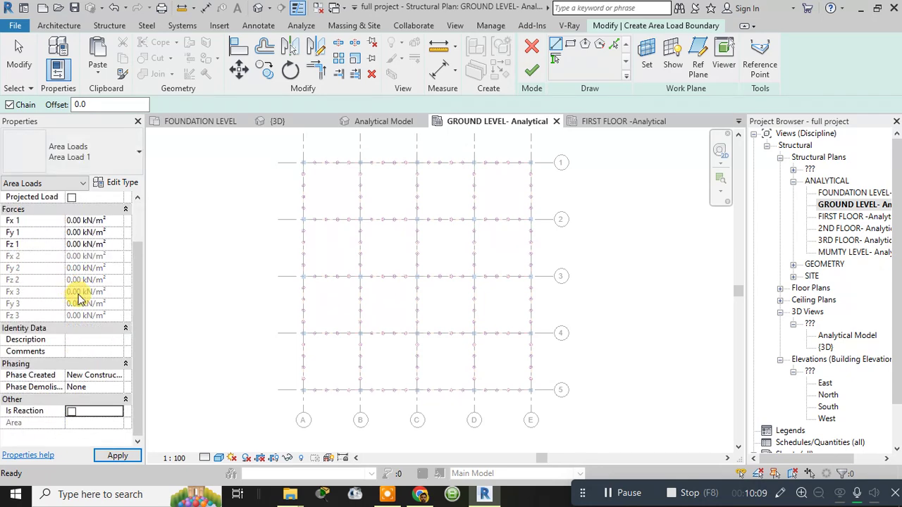
scroll(91, 339, "up", 1)
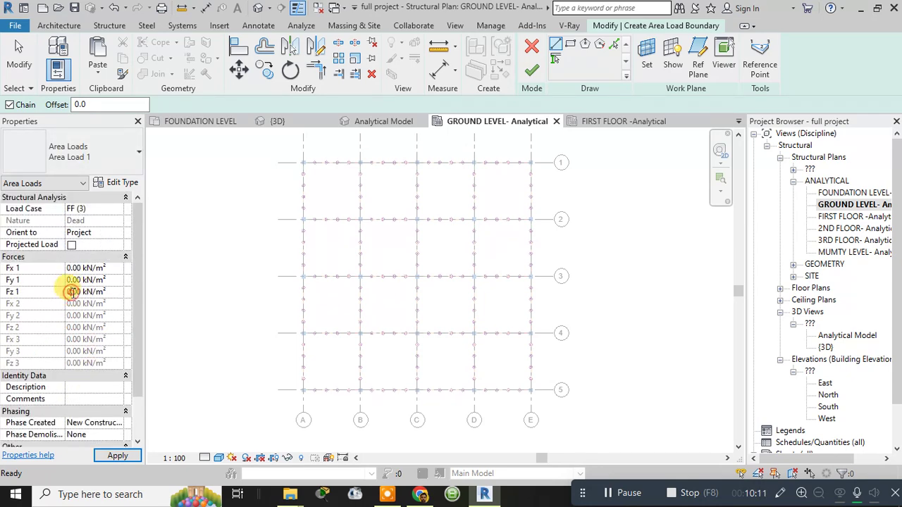
type("-1")
scroll(73, 293, "down", 2)
scroll(74, 298, "up", 2)
key("BackSpace")
type("-")
key("Num_Lock")
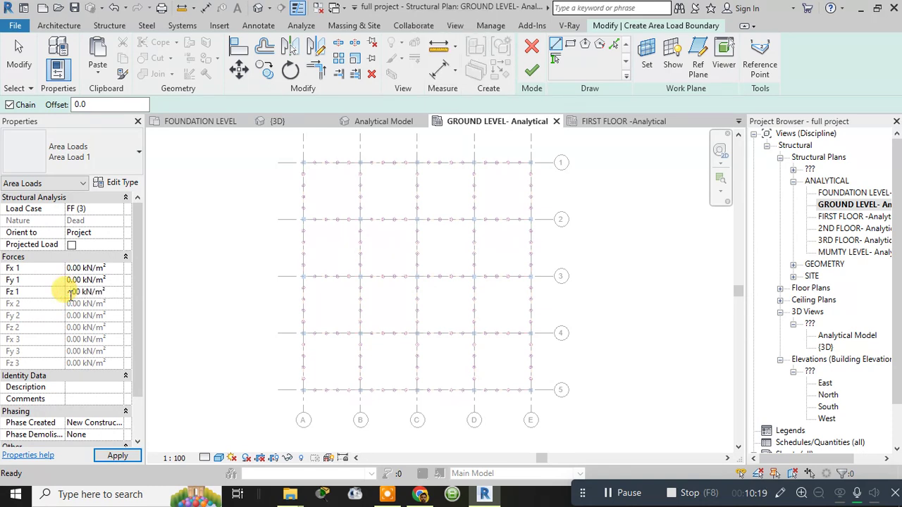
type("3")
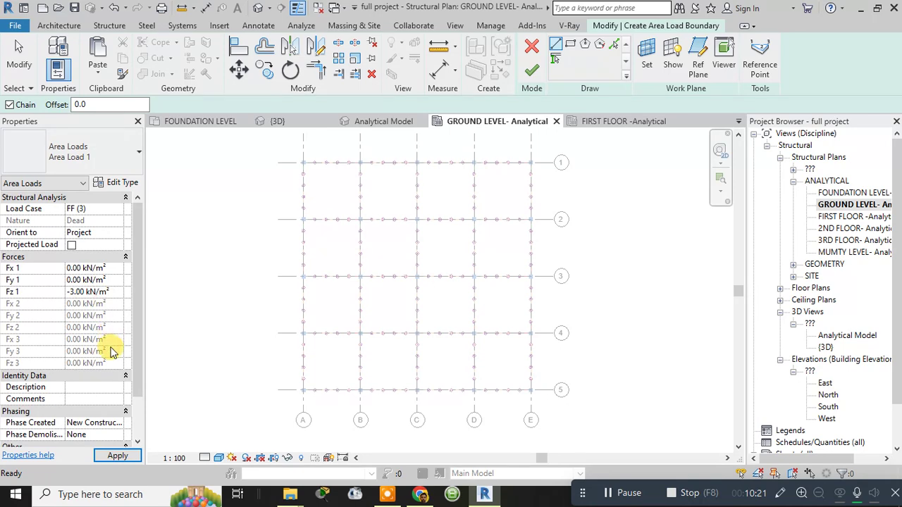
left_click(126, 460)
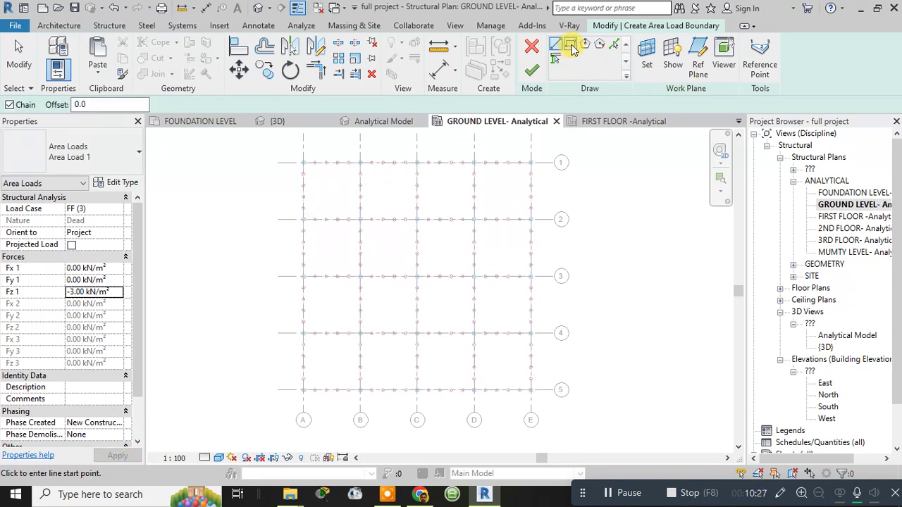
Sketch a rectangular area load boundary from grid intersection A-1 to E-5 and finish the sketch
left_click(570, 44)
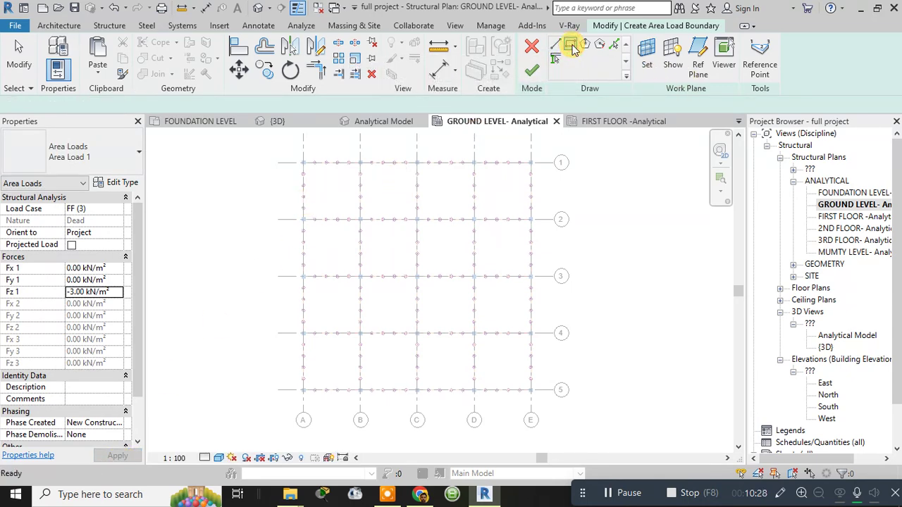
left_click(301, 161)
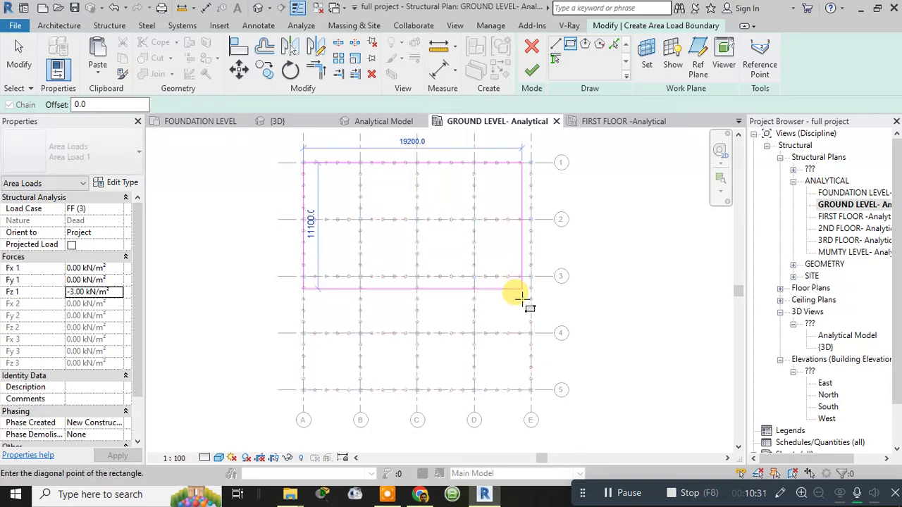
left_click(530, 389)
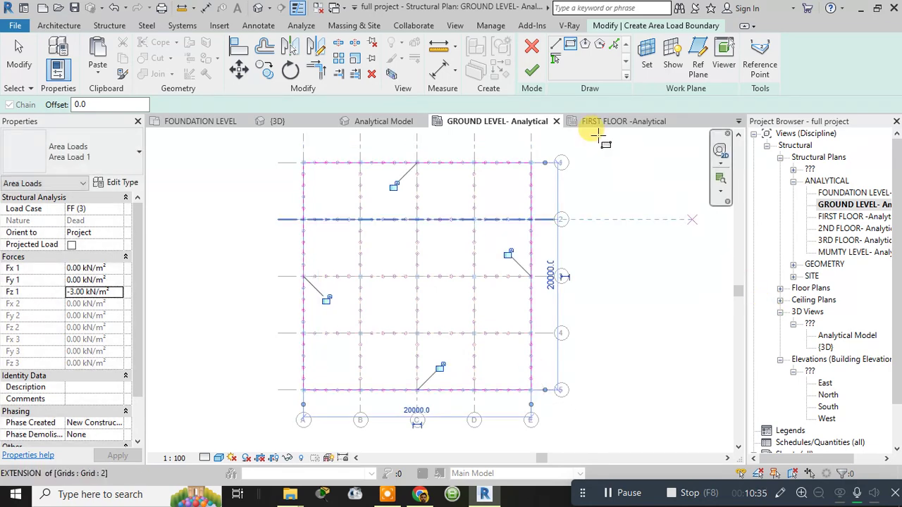
left_click(532, 71)
Start load placement again, switch to point loads and look at their load case setting
key("l")
key("d")
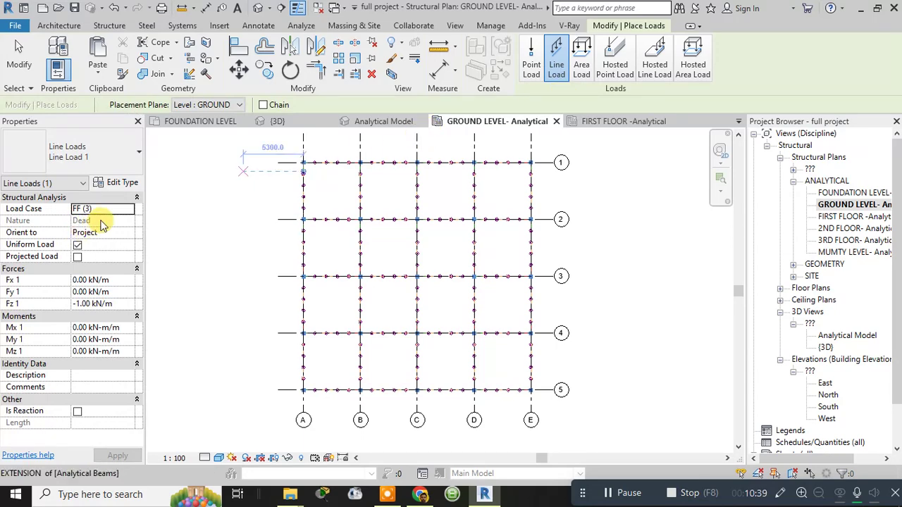
left_click(532, 69)
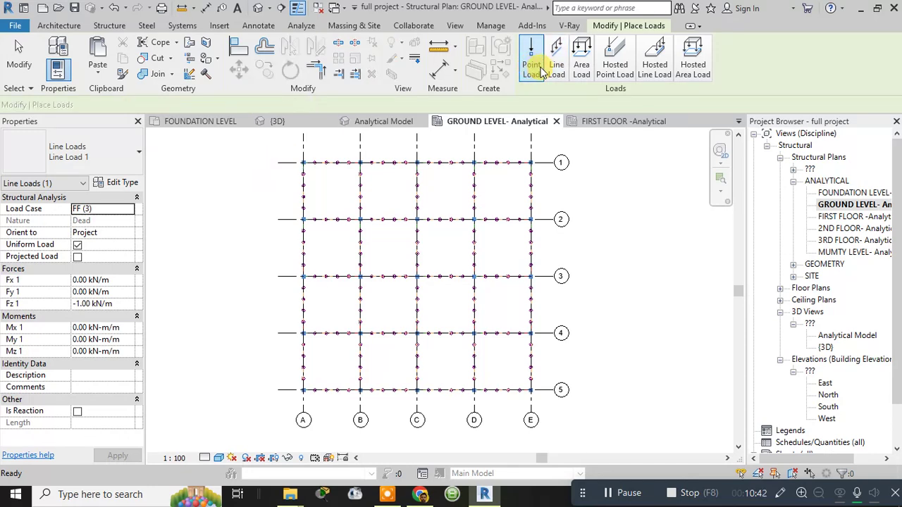
left_click(130, 210)
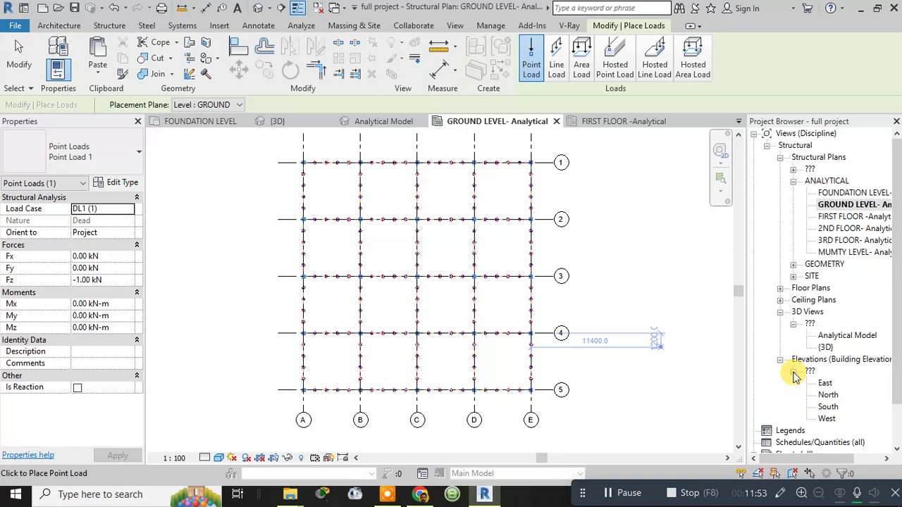
Examine the building levels in the North elevation, leave load placement and switch to the FIRST FLOOR analytical plan
double_click(826, 396)
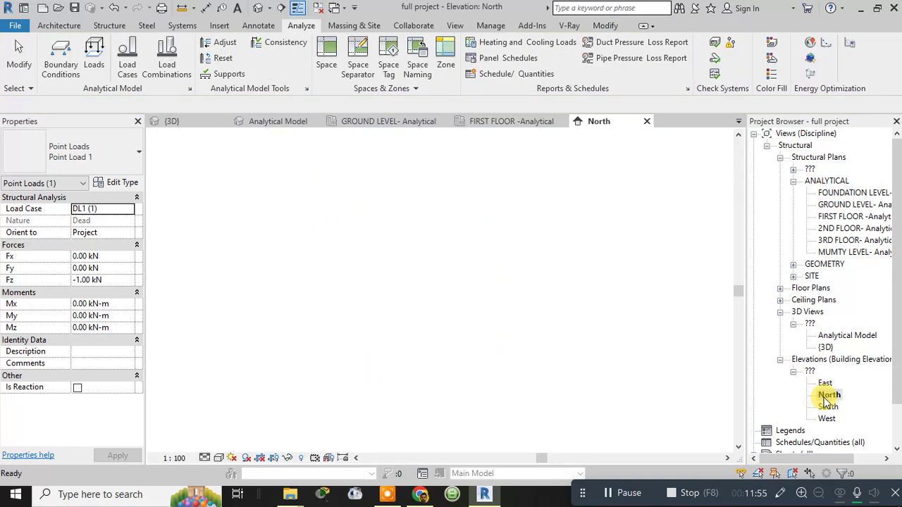
scroll(612, 348, "up", 3)
key("Escape")
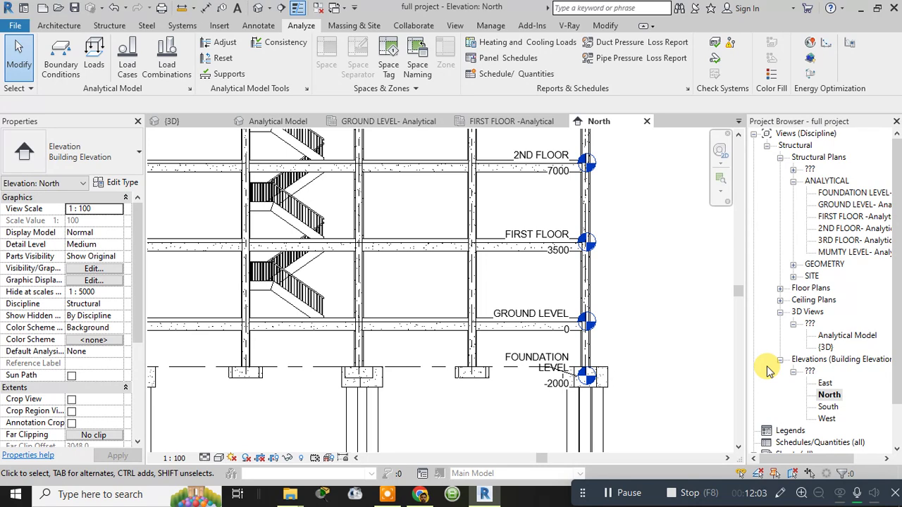
left_click(495, 122)
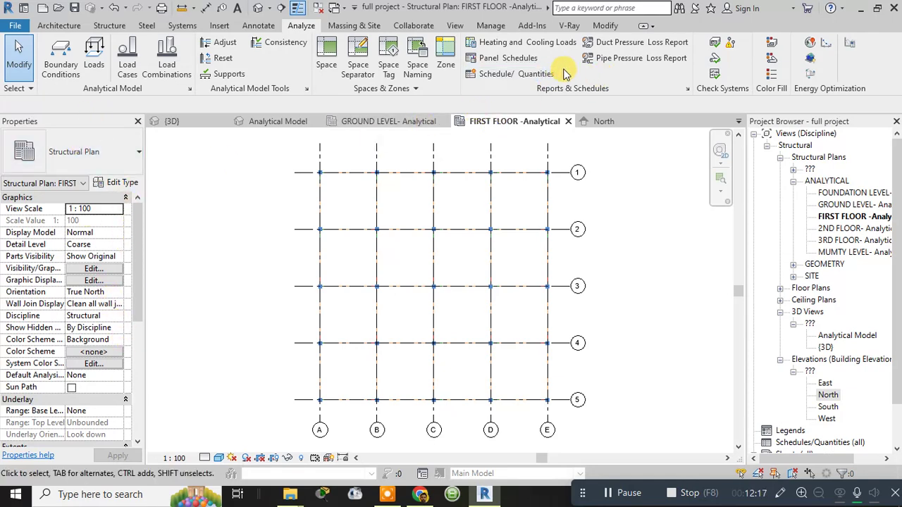
Return to the GROUND LEVEL analytical plan, leave load placement and look at the properties of the area load covering the grid
left_click(392, 123)
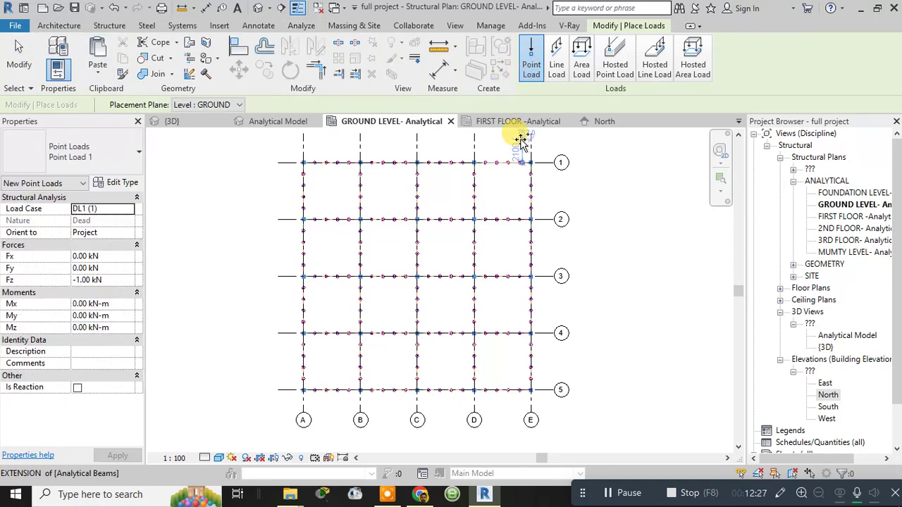
key("Escape")
key("Escape")
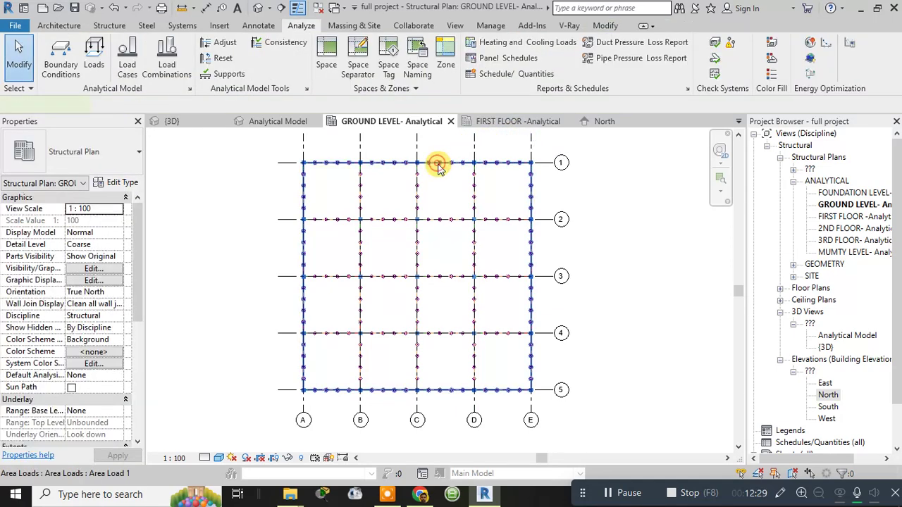
left_click(439, 164)
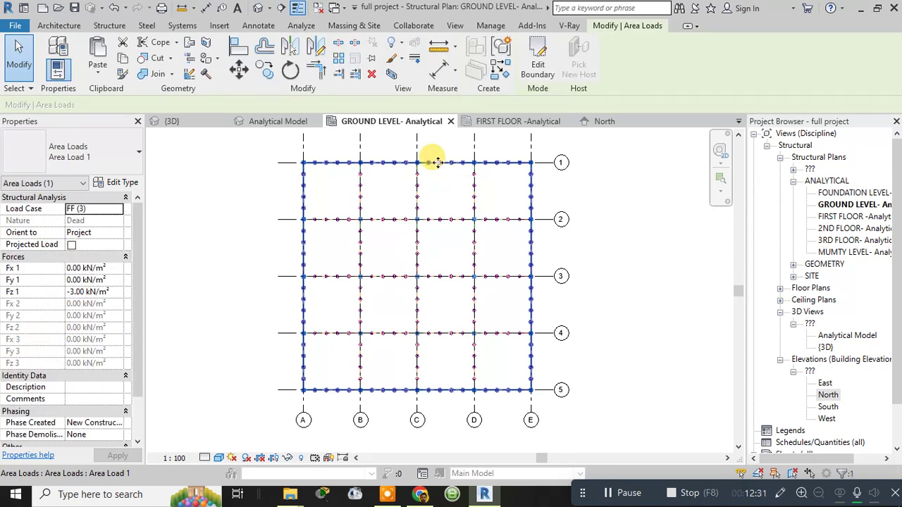
key("Escape")
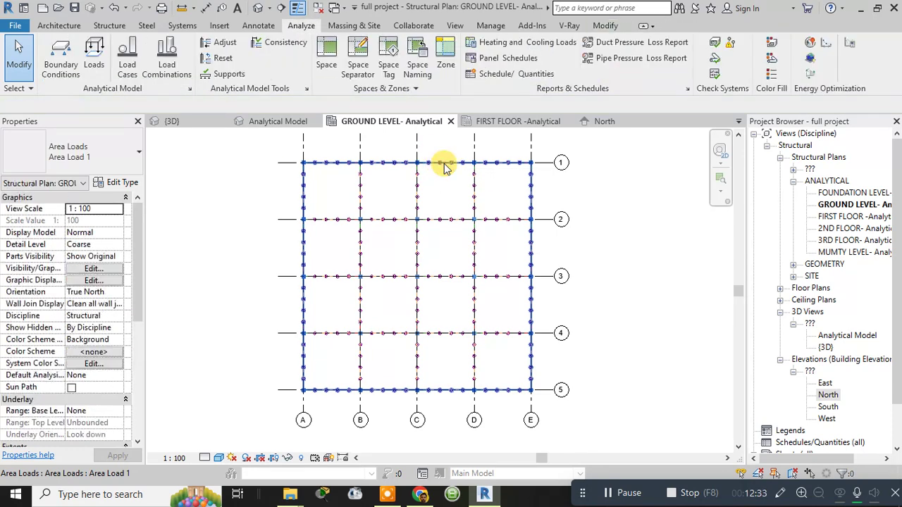
Open the boundary sketch of the ground-level area load and finish it
left_click(442, 164)
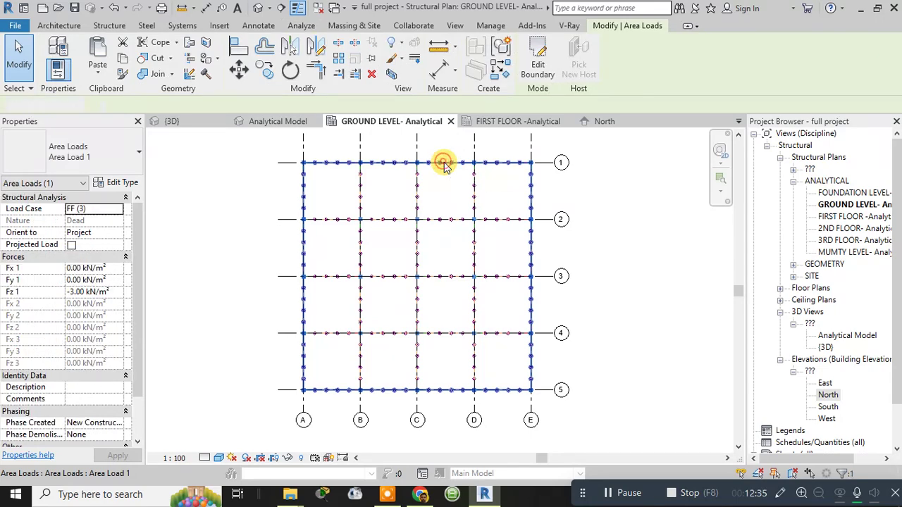
double_click(442, 164)
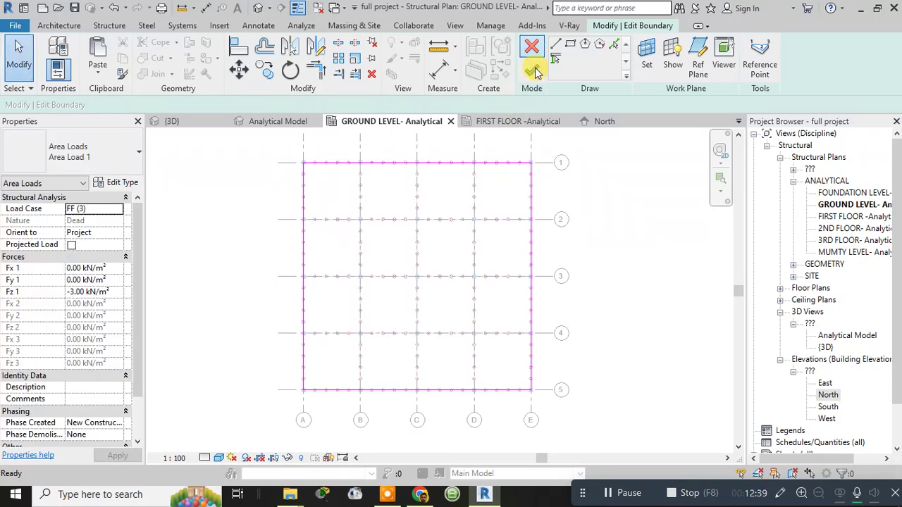
left_click(533, 71)
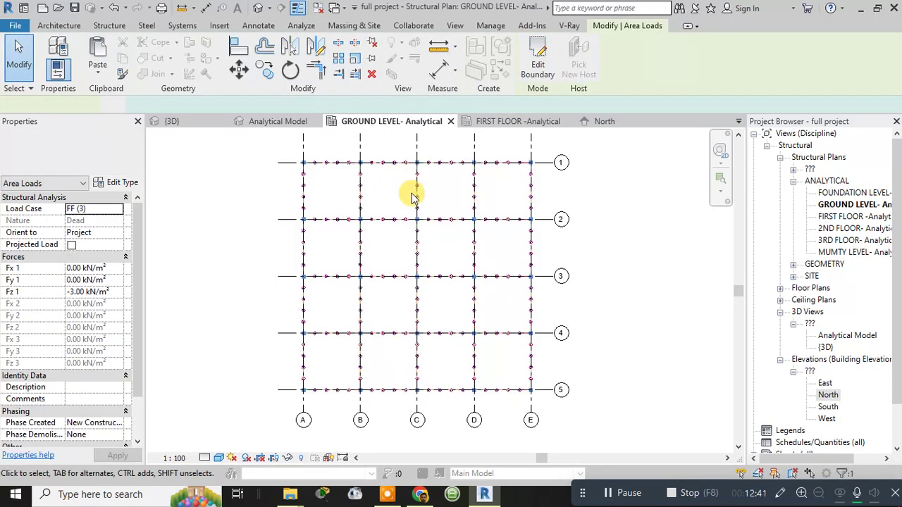
left_click(296, 160)
scroll(301, 158, "up", 4)
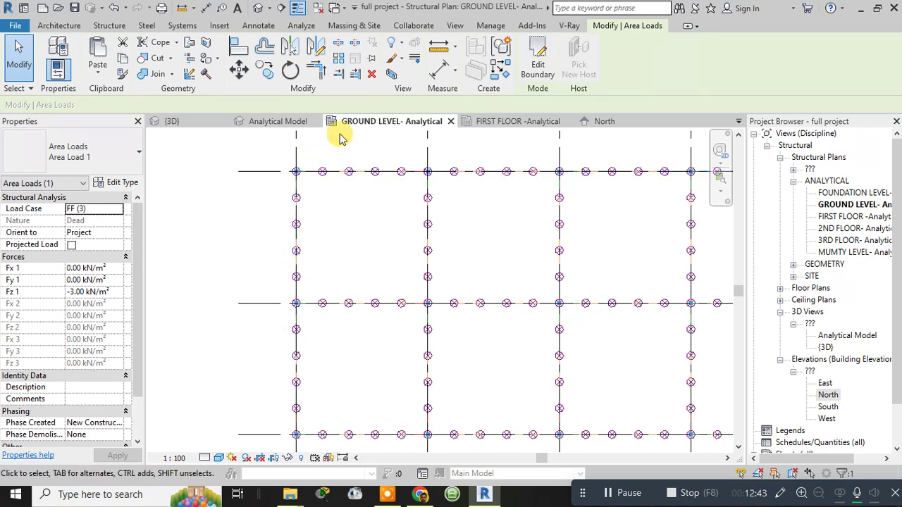
Switch to the Analytical Model 3D view and look at the ground-level loads above the fixed supports
left_click(295, 121)
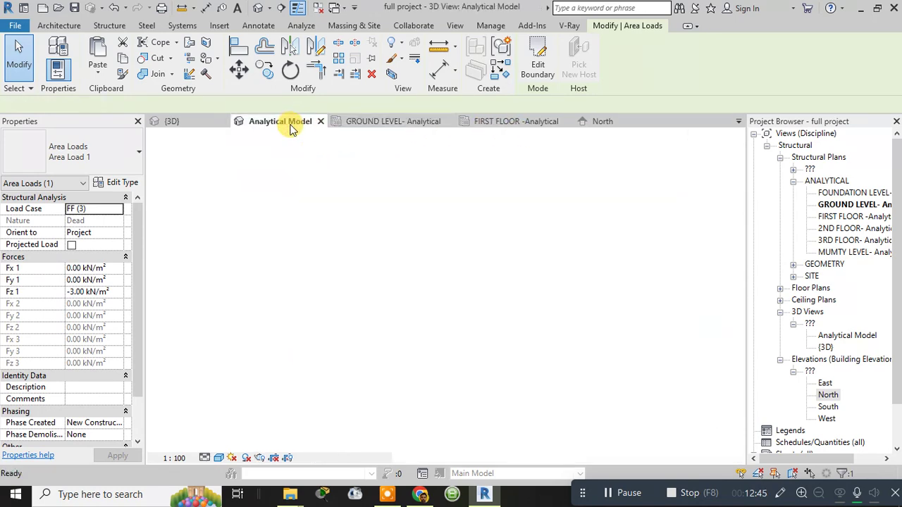
scroll(374, 294, "up", 4)
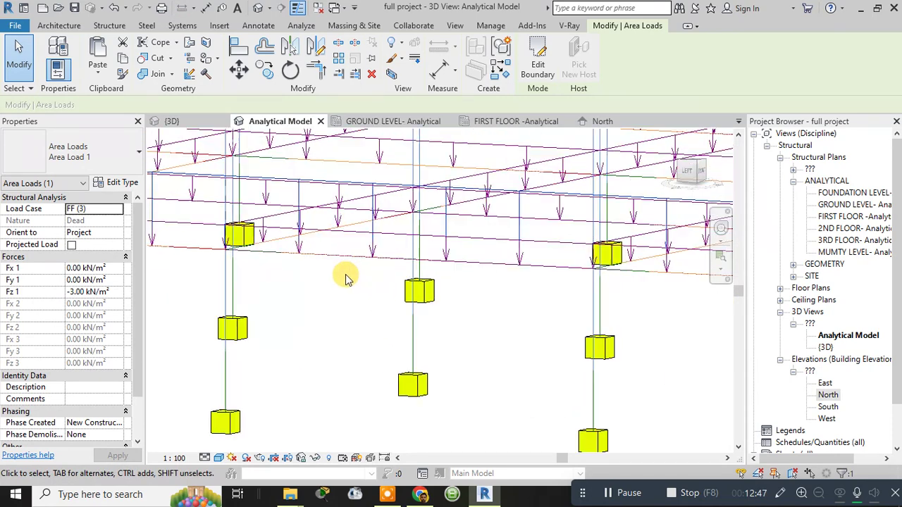
scroll(345, 277, "down", 2)
scroll(381, 266, "down", 2)
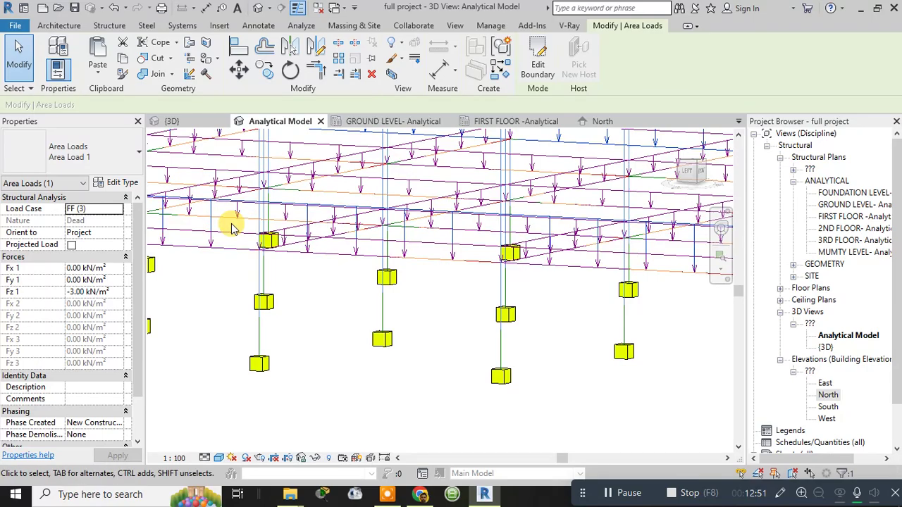
middle_click_drag(226, 238, 419, 382)
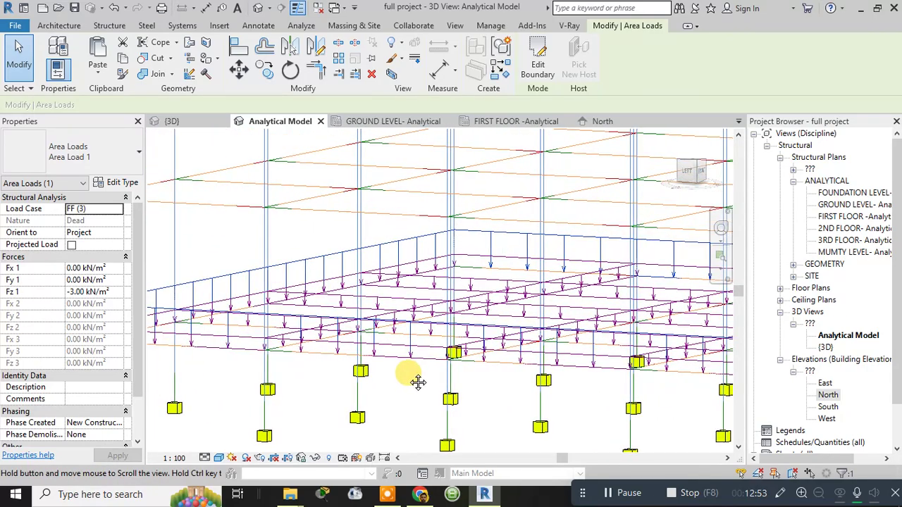
Check the load case and Fz 1 force of the ground-level line loads, individually and as a connected chain
left_click(259, 298)
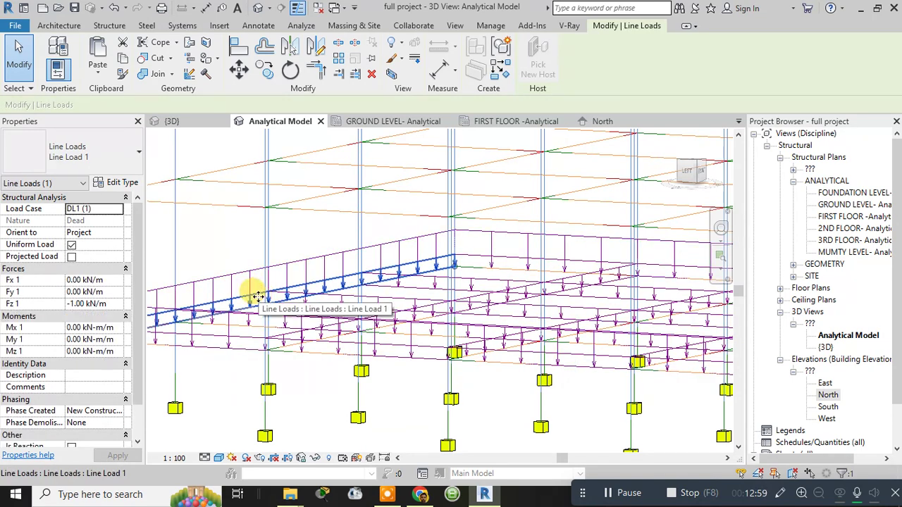
key("Tab")
left_click(257, 298)
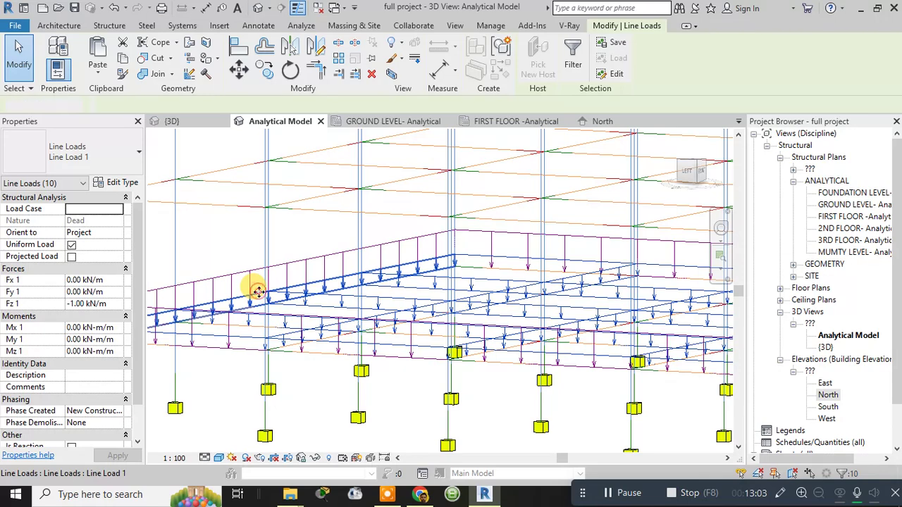
left_click(260, 292)
key("Tab")
left_click(258, 292)
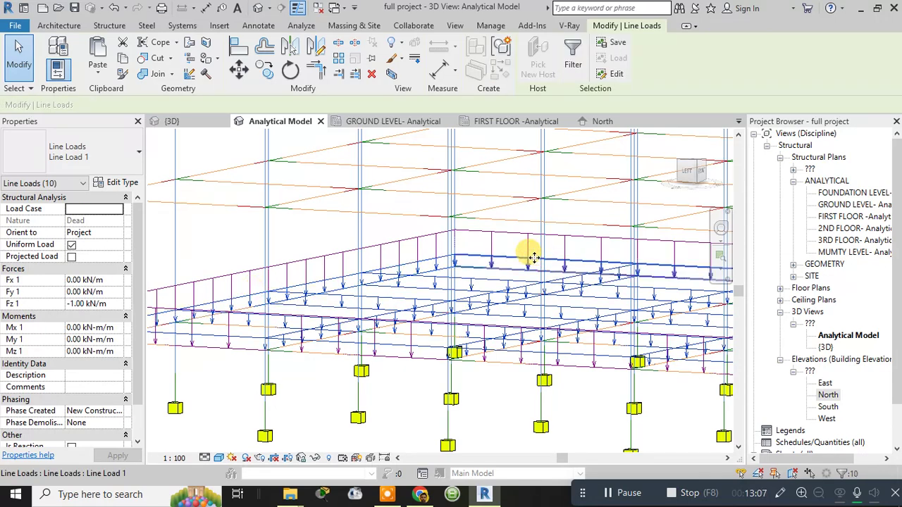
left_click(425, 260)
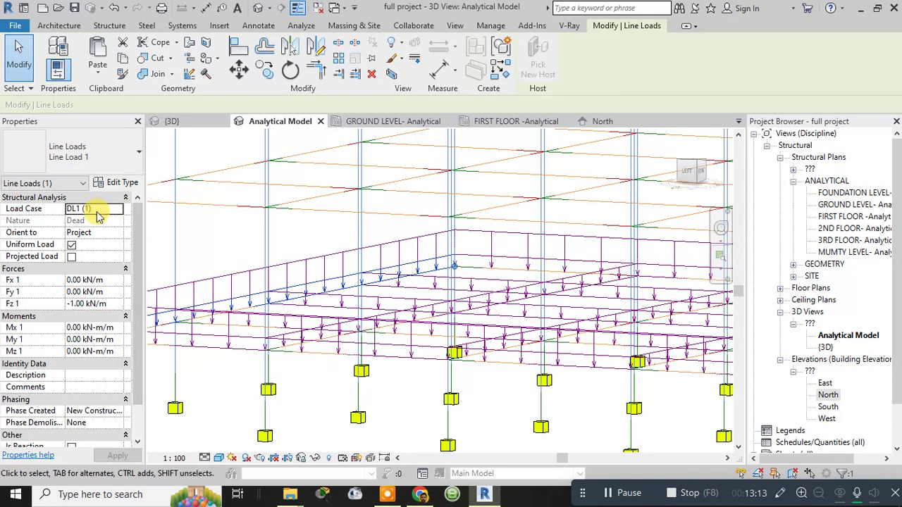
left_click(72, 303)
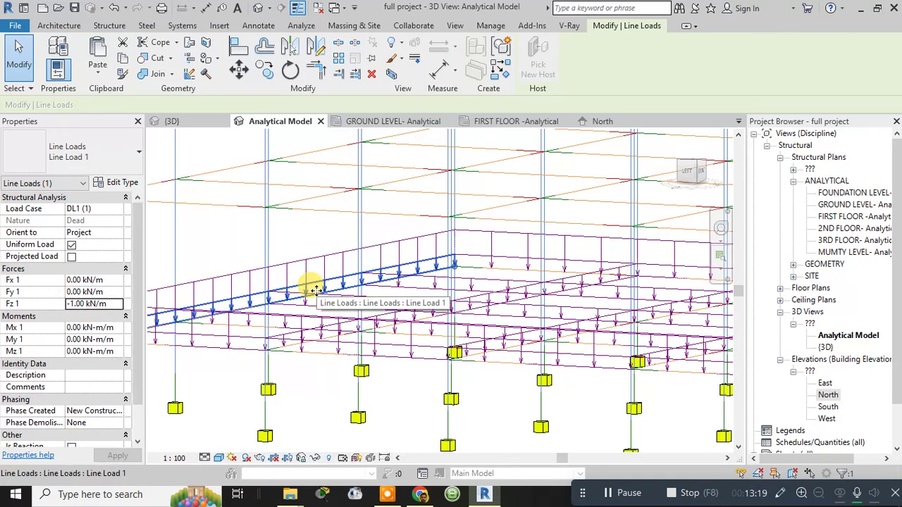
key("Escape")
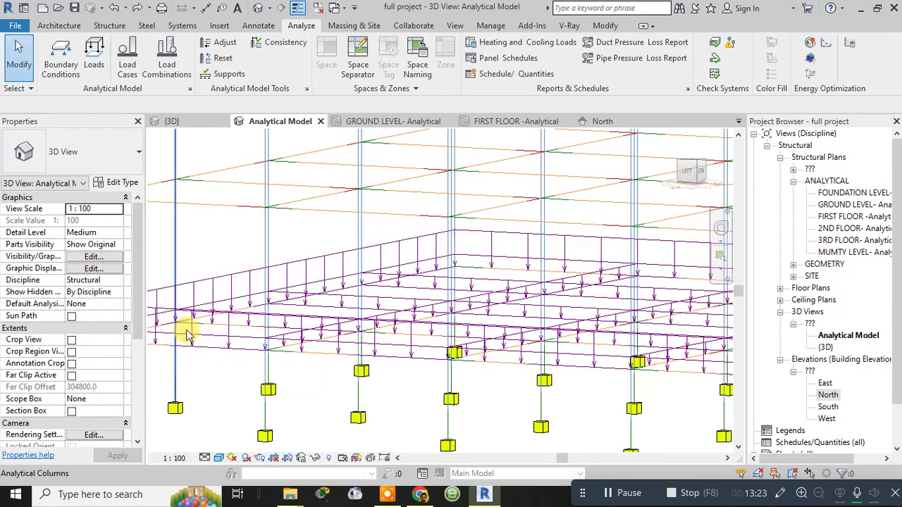
Set the Fz 1 force of the DL1 line load along the ground level's back edge to -21.00 kN/m and apply it
left_click(224, 303)
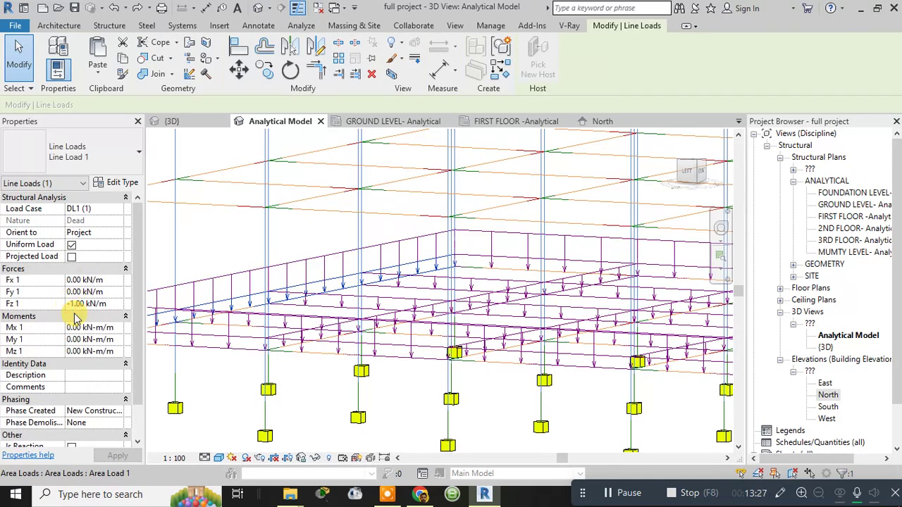
key("BackSpace")
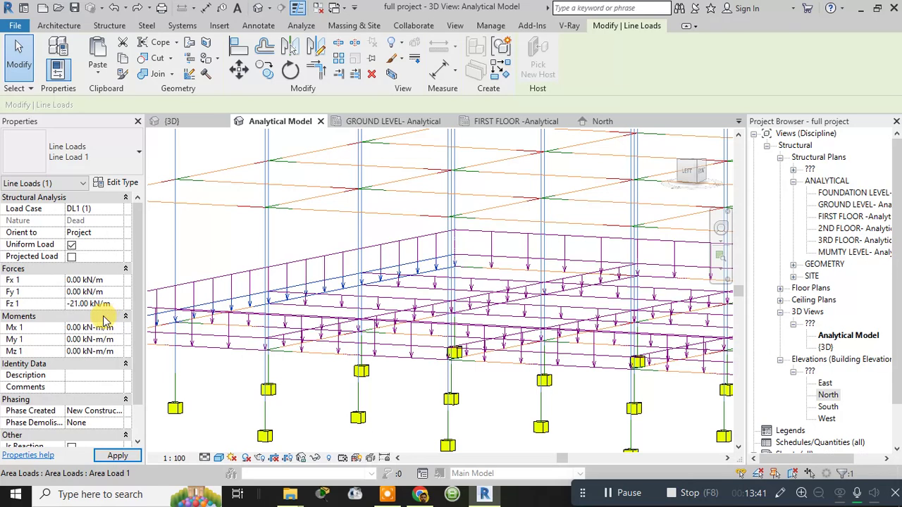
left_click(117, 456)
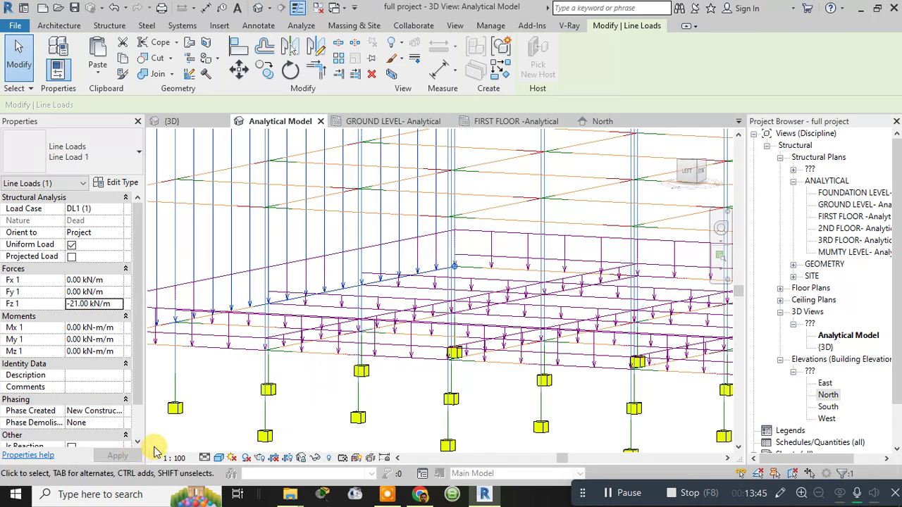
Set the Fz 1 force of the DL1 line load along the ground level's left-side edge to -21.00 kN/m and apply it
scroll(205, 355, "down", 5)
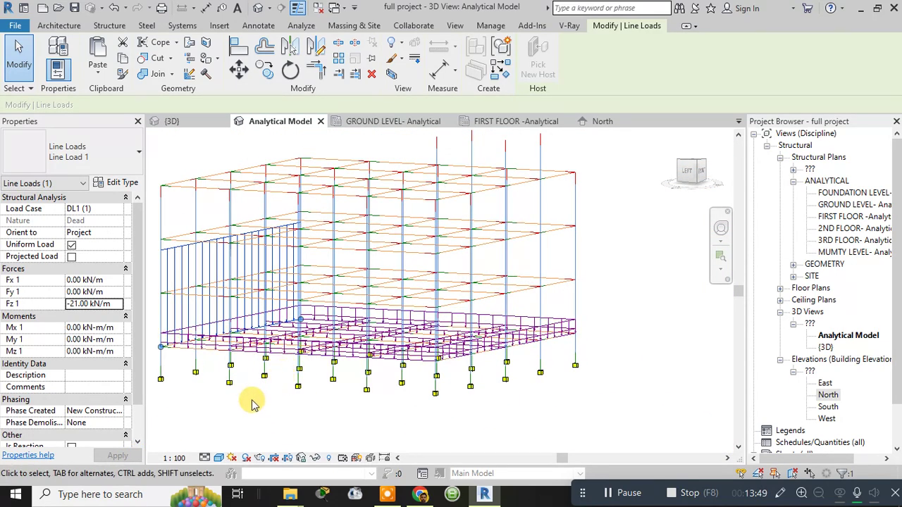
middle_click_drag(251, 399, 305, 403)
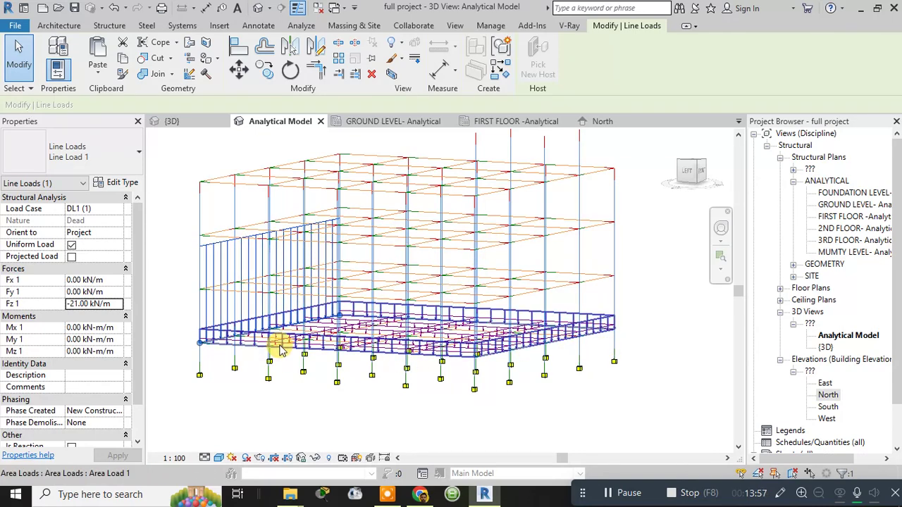
scroll(279, 347, "up", 5)
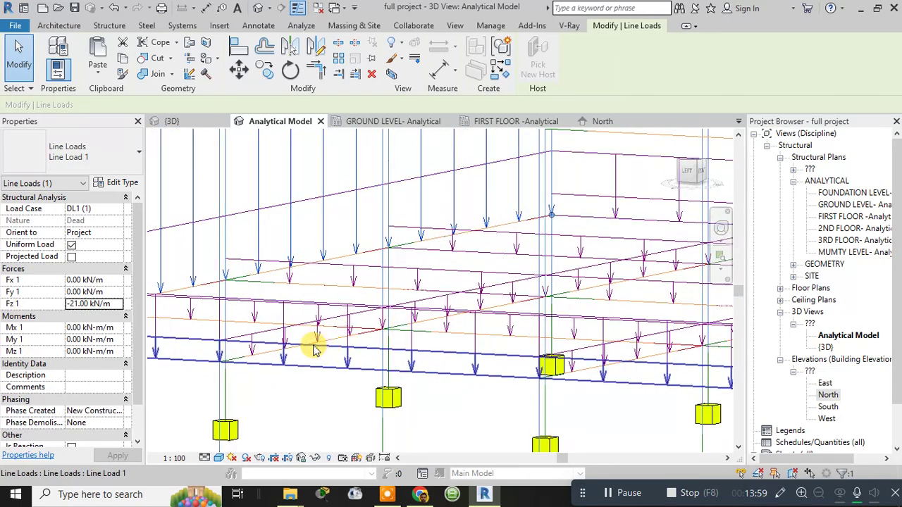
left_click(73, 303)
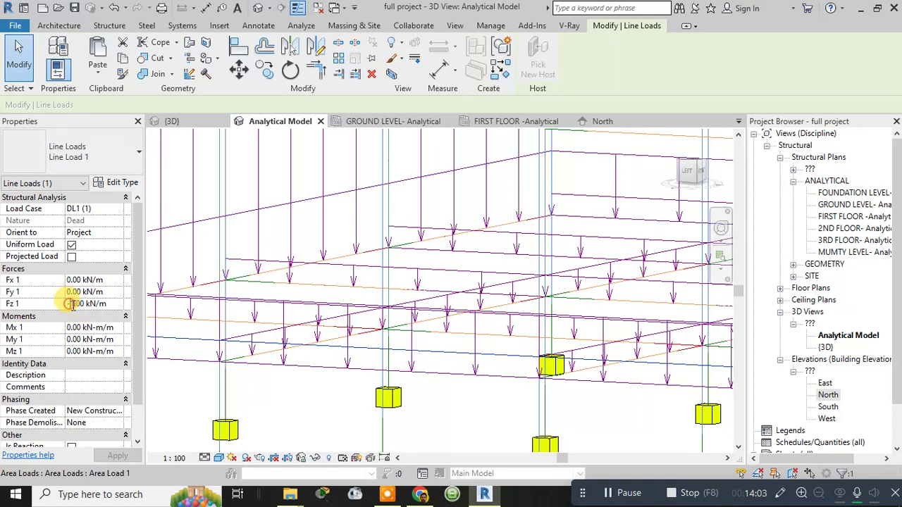
left_click(117, 456)
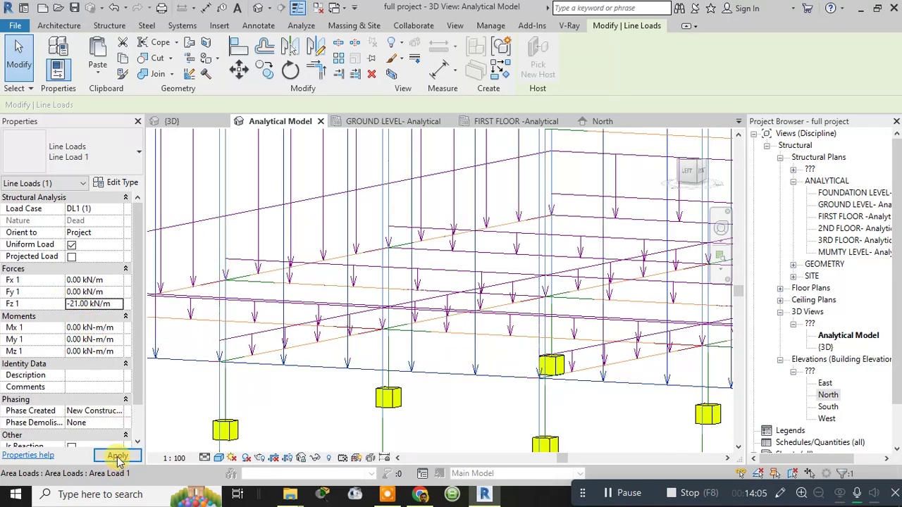
Set the Fz 1 force of the DL1 line load along the ground level's front edge to -21.00 kN/m and apply it
scroll(346, 363, "down", 6)
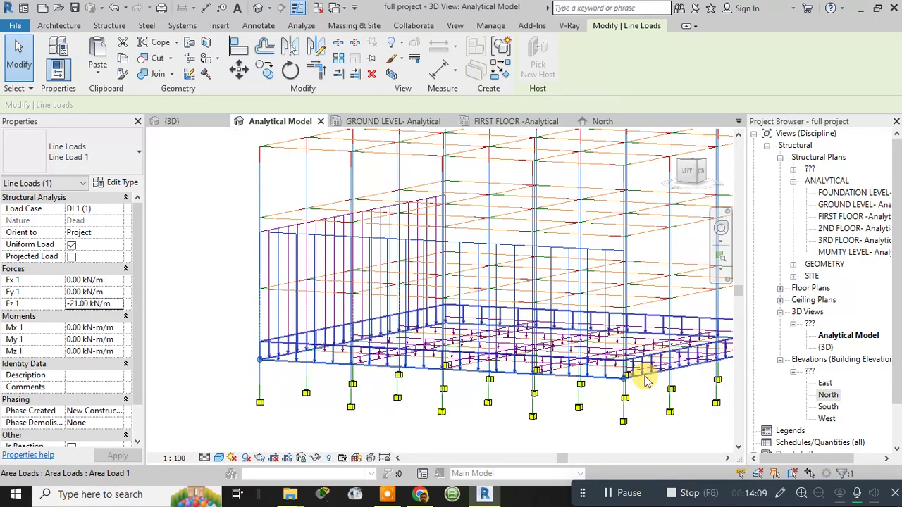
middle_click_drag(655, 366, 500, 421, "shift")
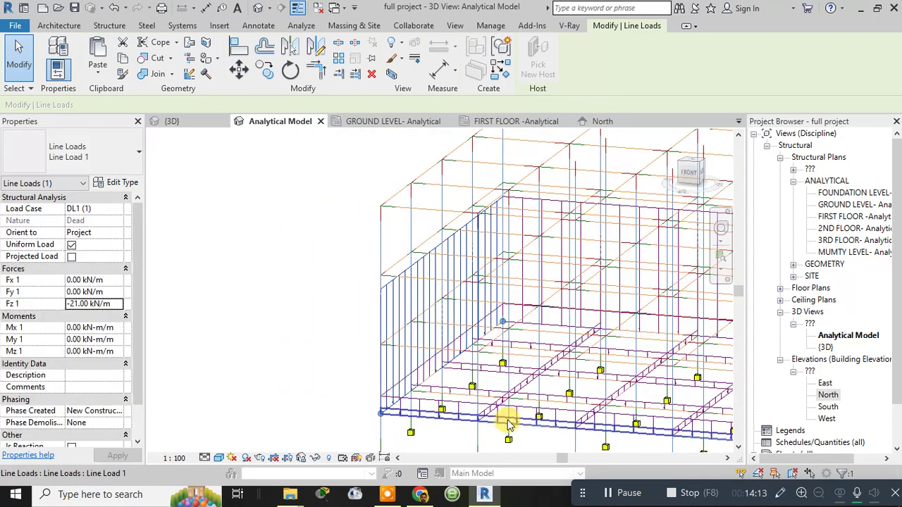
scroll(504, 422, "up", 2)
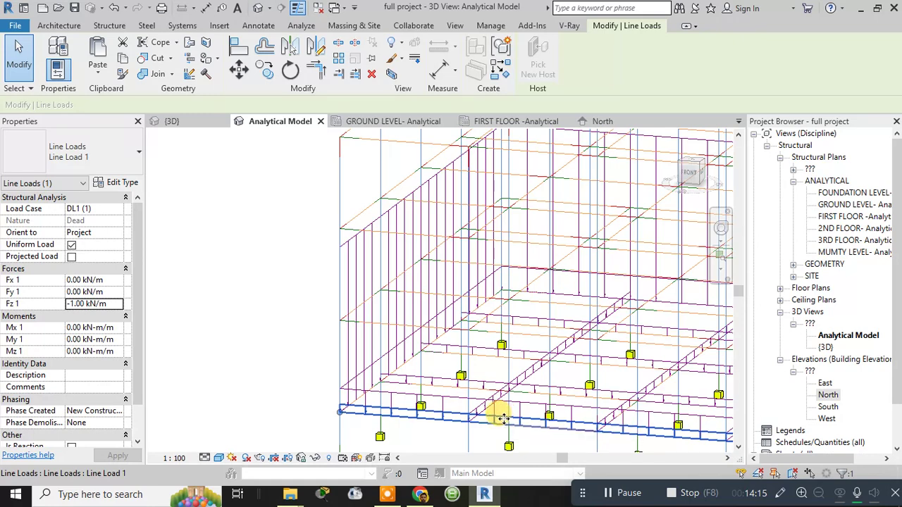
left_click(71, 303)
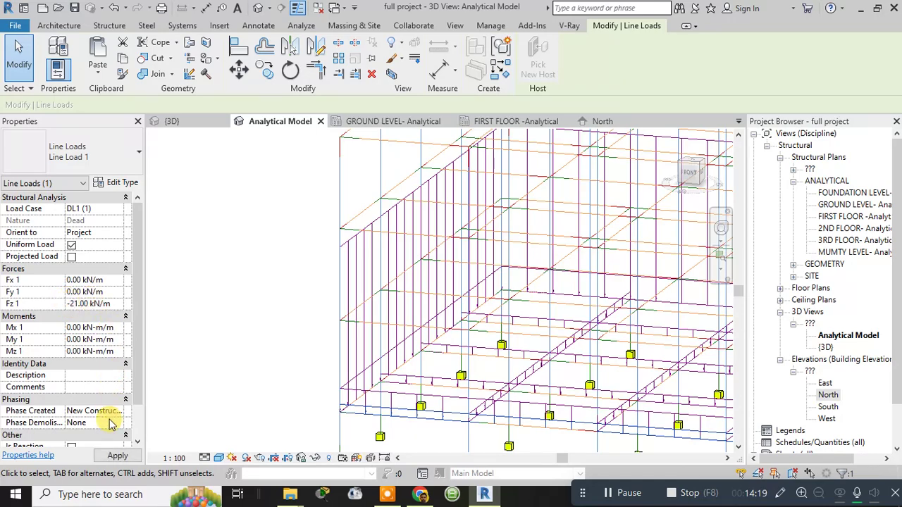
left_click(117, 456)
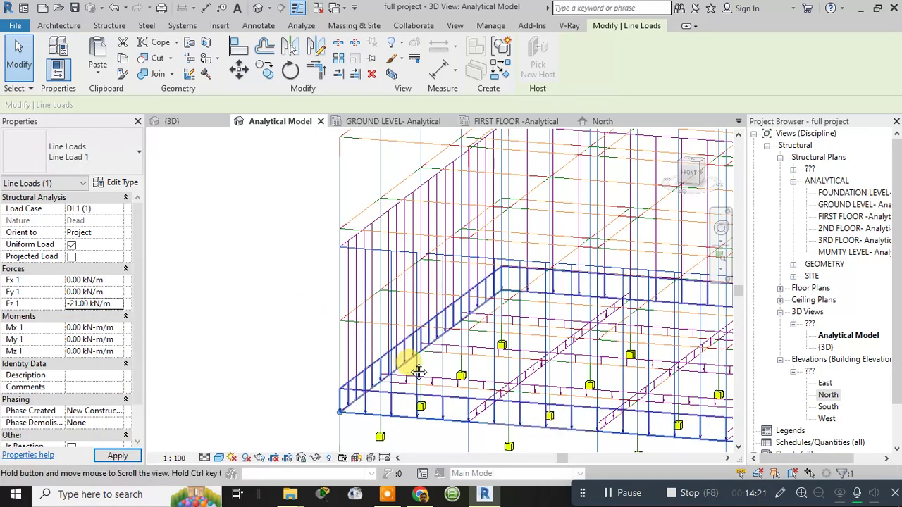
Set the Fz 1 force of the DL1 line load along the ground level's right-side edge to -21.00 kN/m and apply it
middle_click_drag(317, 288, 413, 342, "shift")
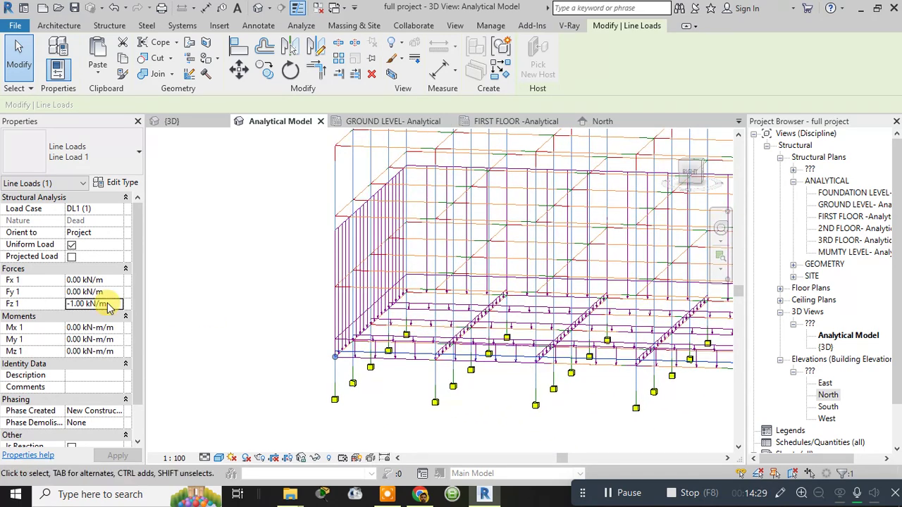
left_click(72, 305)
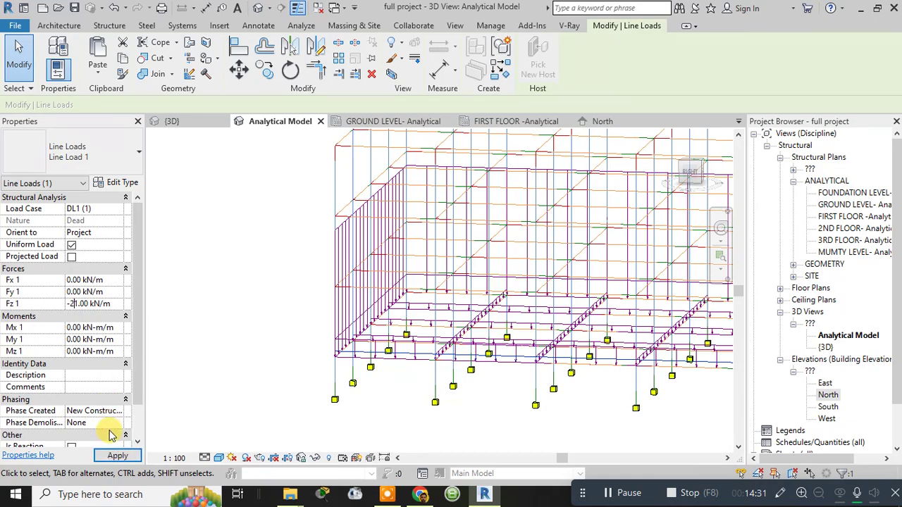
type("2")
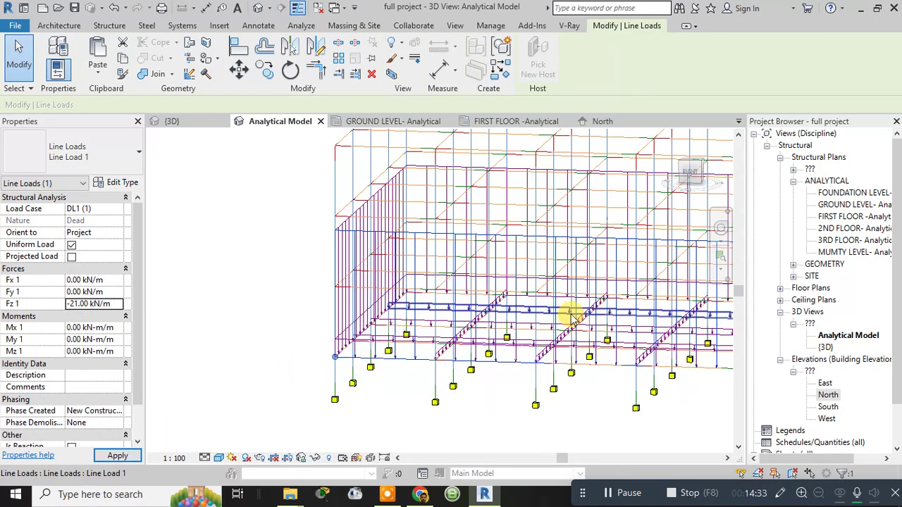
middle_click_drag(568, 310, 529, 254, "shift")
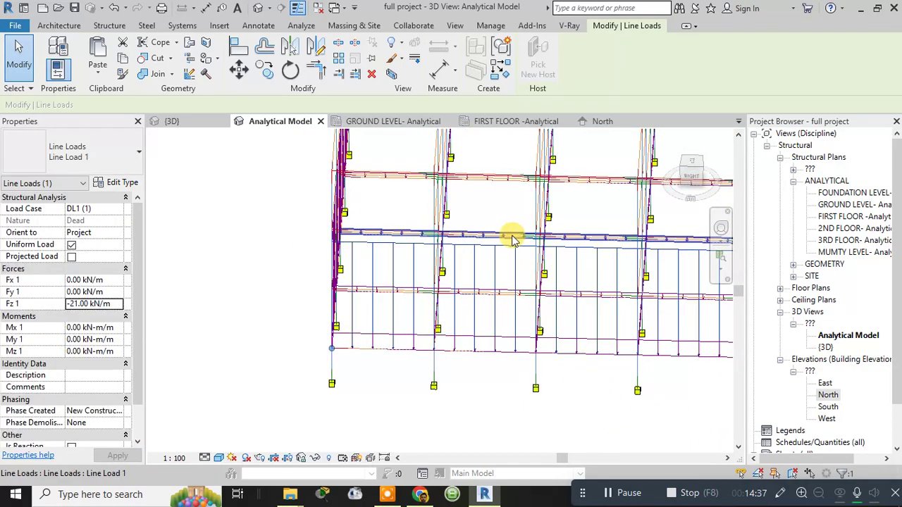
In the ground level analytical plan, set Fz 1 of the PW line loads along the second and third vertical gridlines to -10.50 kN/m
left_click(399, 127)
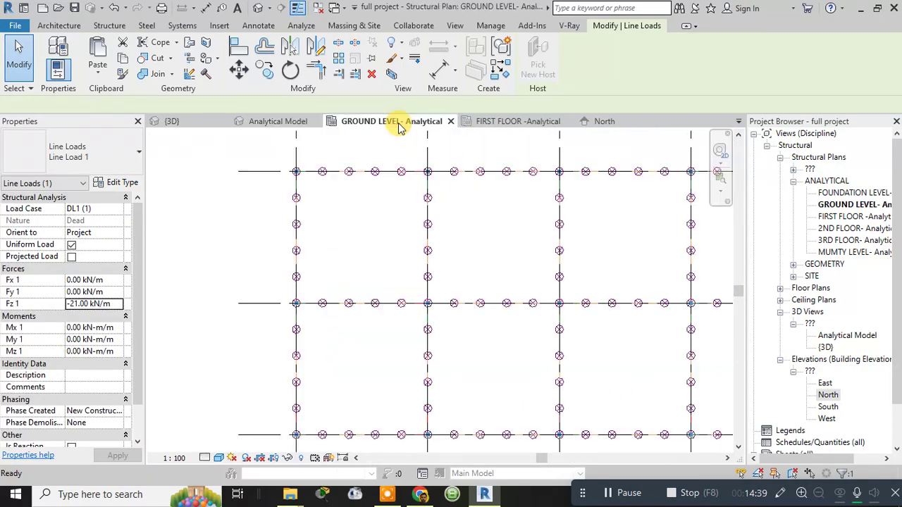
middle_click_drag(459, 231, 423, 224)
scroll(374, 201, "down", 3)
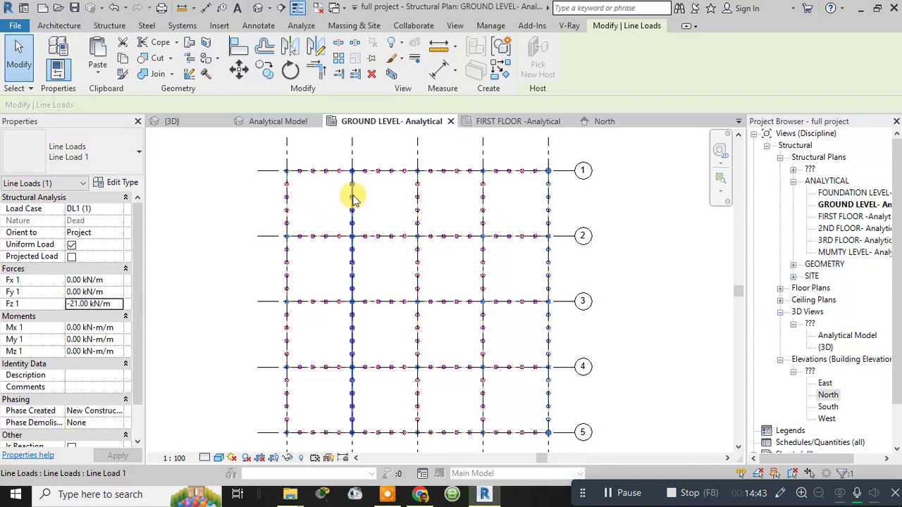
left_click(417, 213)
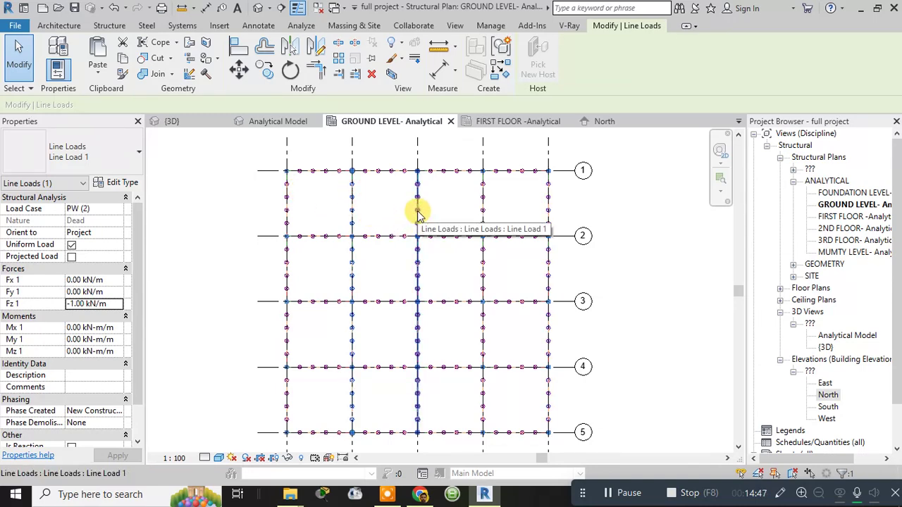
left_click(483, 213, "ctrl")
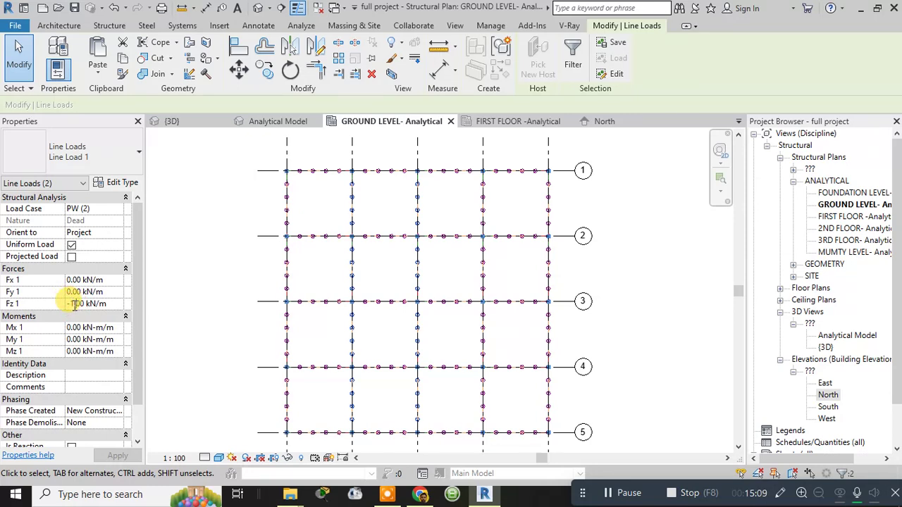
type("0.")
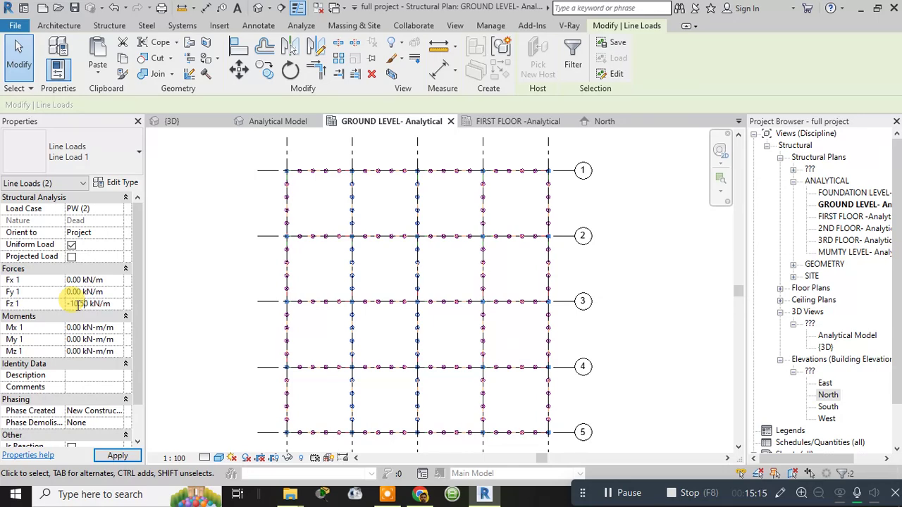
left_click(19, 303)
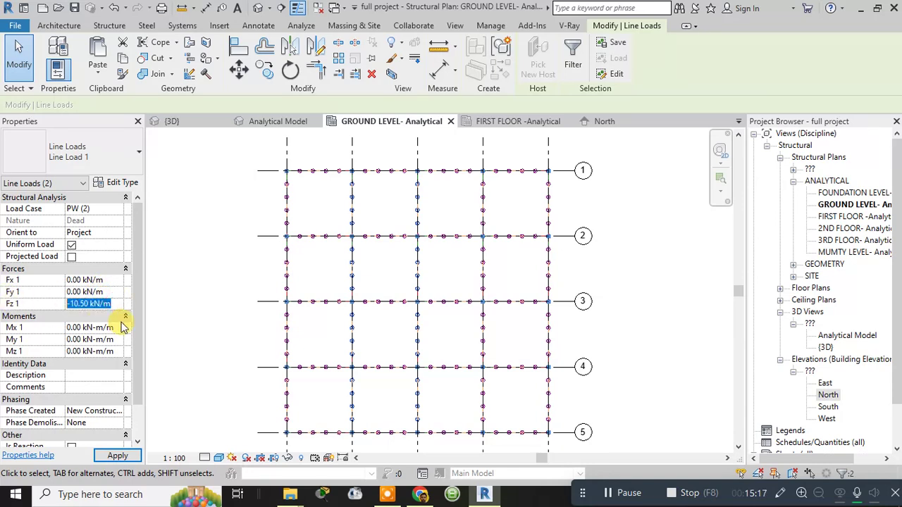
left_click(117, 456)
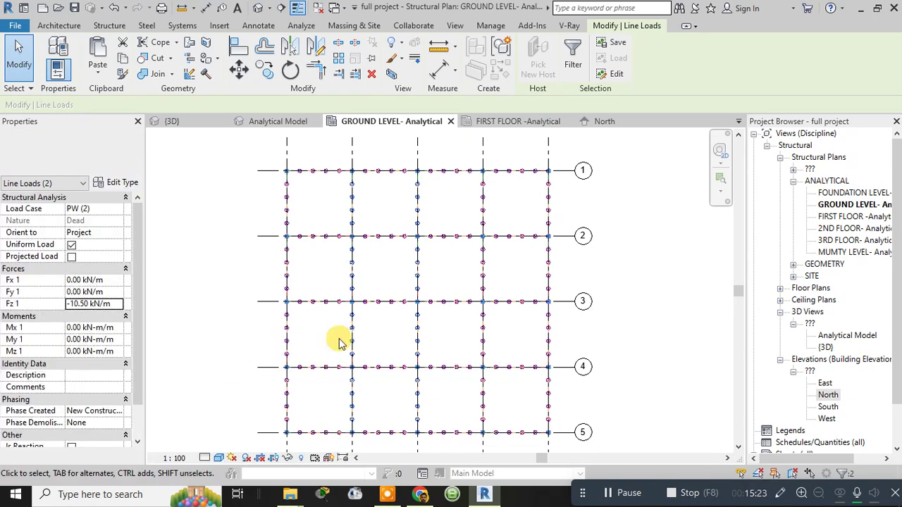
Inspect the ground level's interior PW line loads in the 3D analytical model and return to the ground level analytical plan
left_click(301, 122)
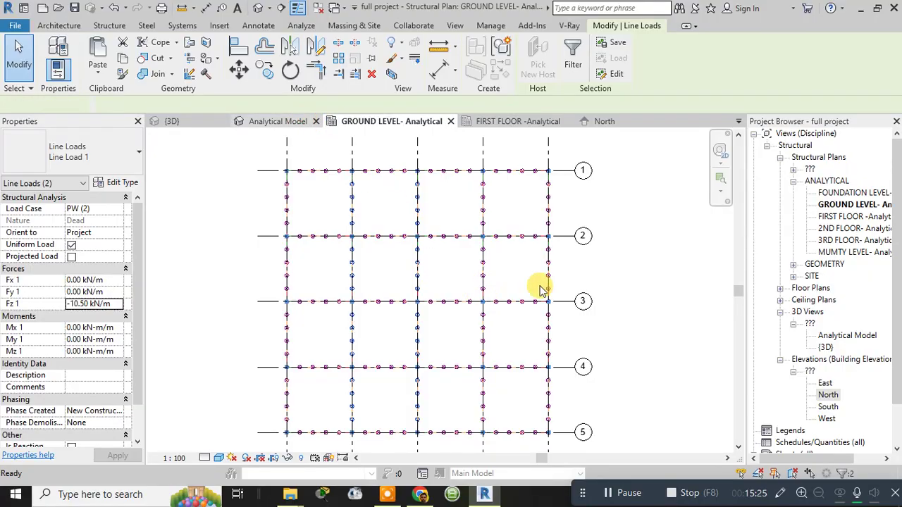
middle_click_drag(582, 265, 606, 211, "shift")
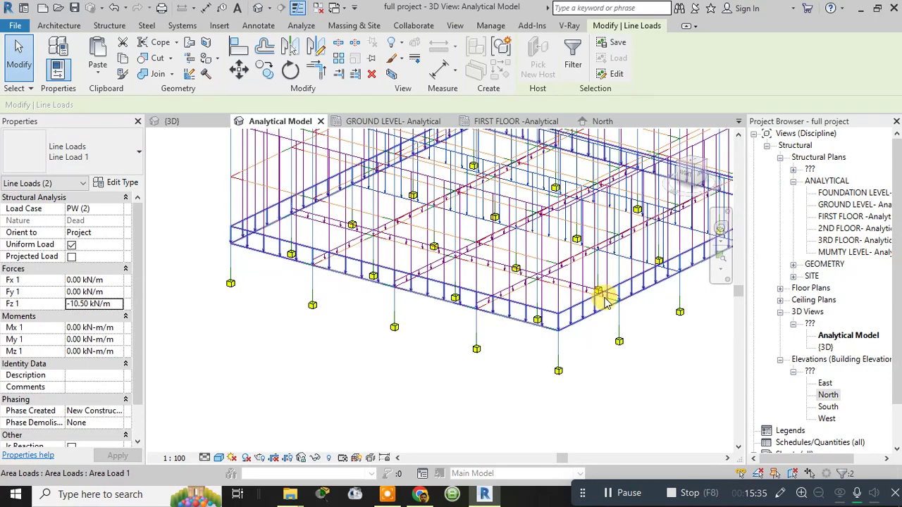
middle_click_drag(655, 327, 538, 342, "shift")
scroll(598, 361, "down", 3)
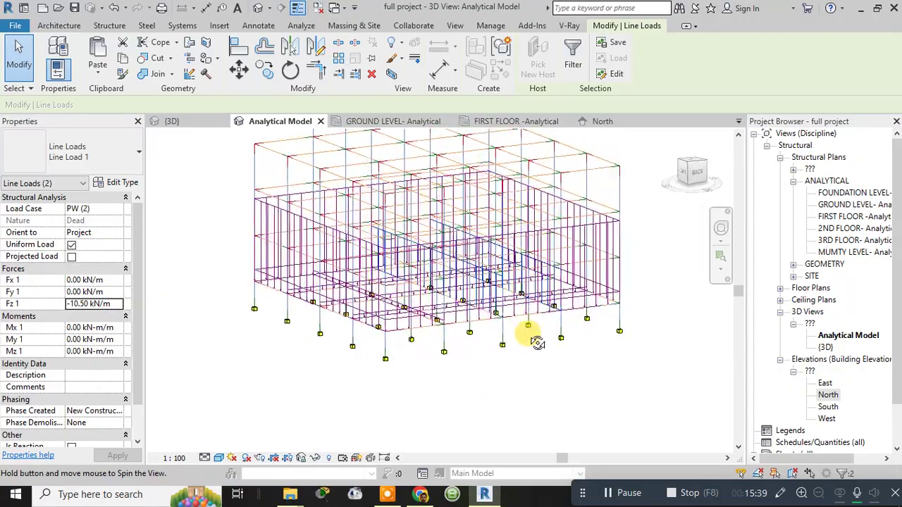
middle_click_drag(446, 350, 513, 274, "shift")
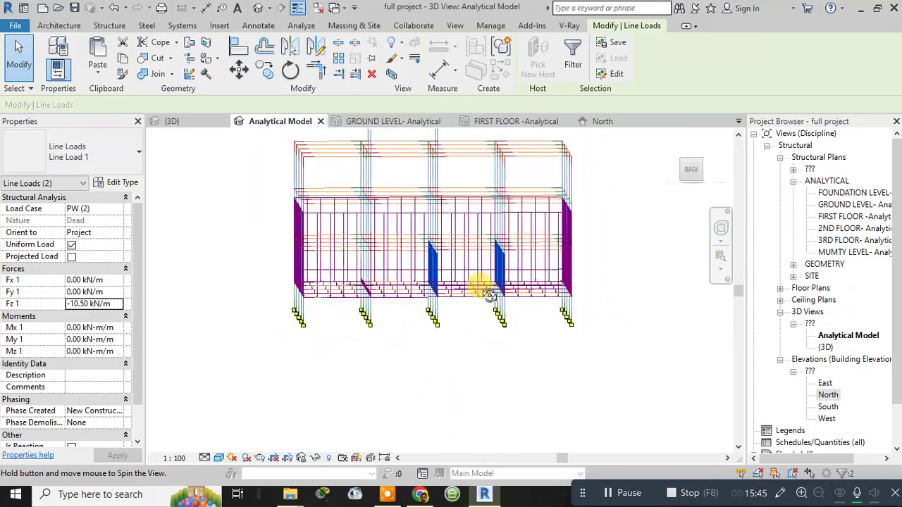
middle_click_drag(496, 317, 484, 292, "shift")
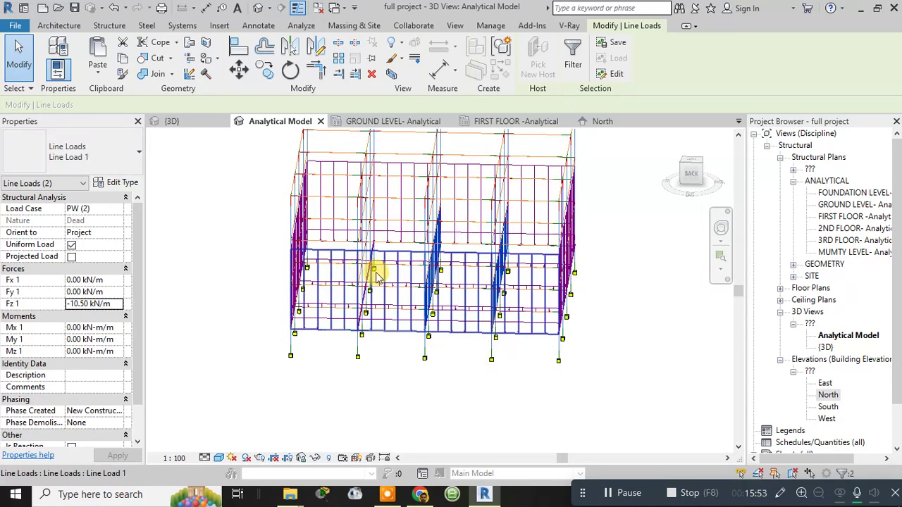
middle_click_drag(403, 290, 360, 293, "shift")
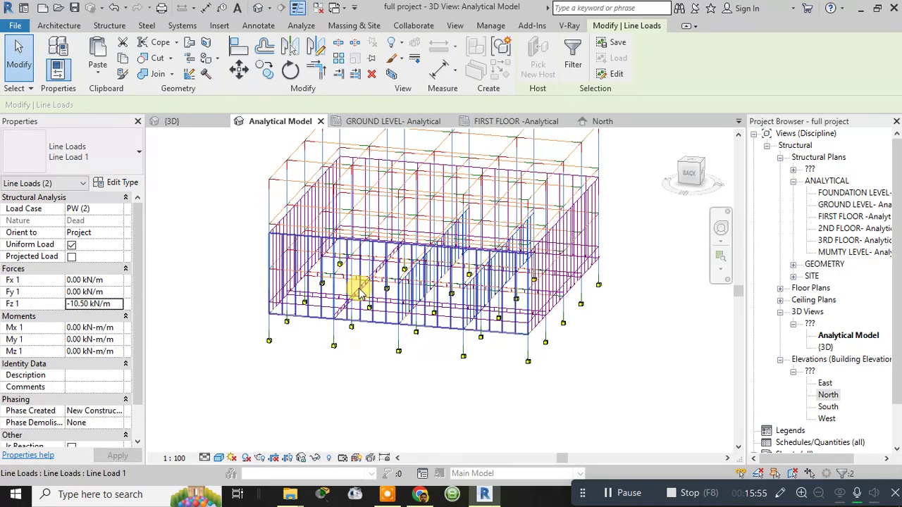
scroll(363, 292, "up", 5)
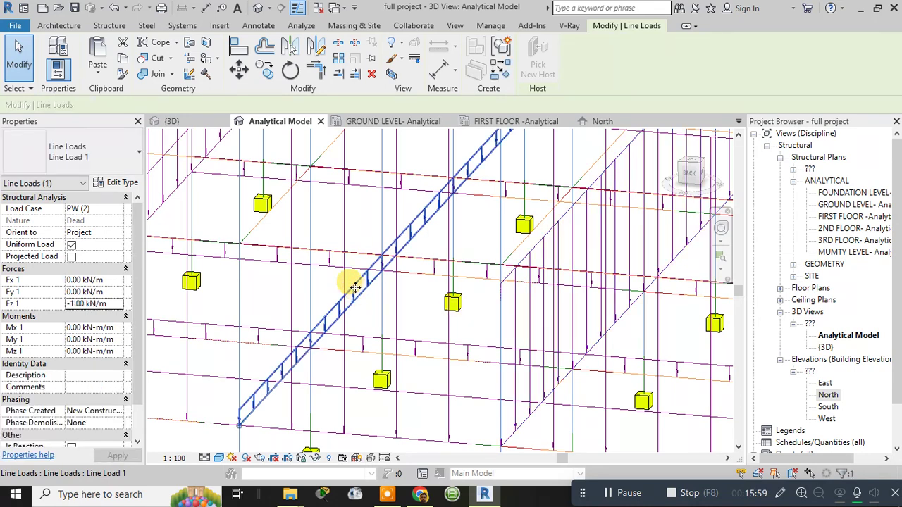
left_click(376, 174)
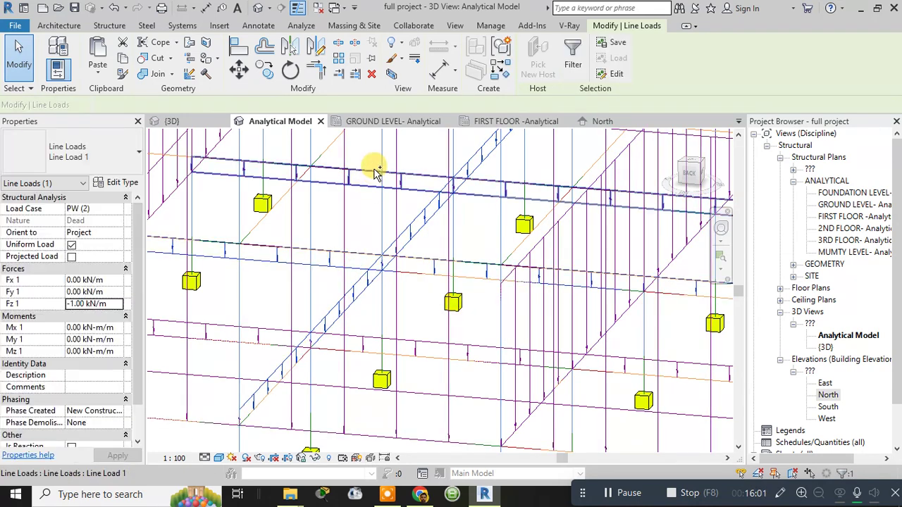
left_click(388, 257, "ctrl")
scroll(459, 265, "down", 3)
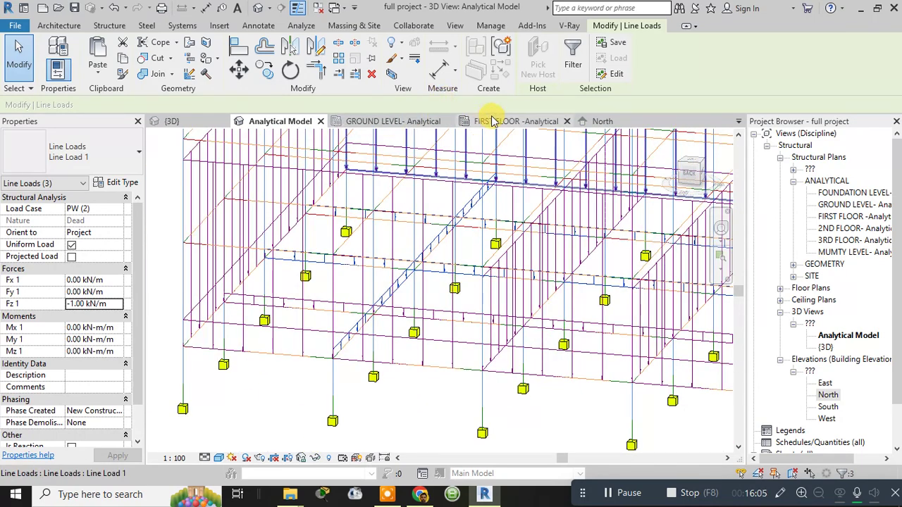
left_click(392, 122)
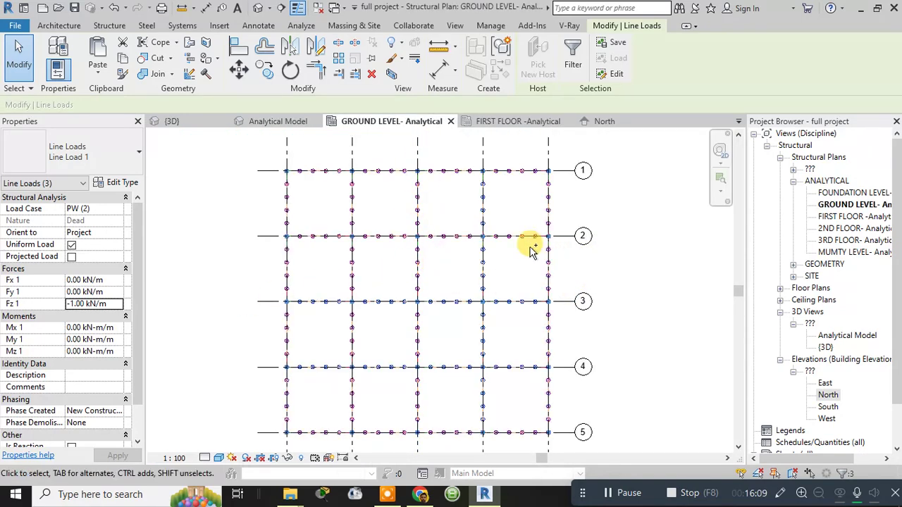
left_click_drag(304, 192, 515, 411)
left_click_drag(534, 183, 311, 412)
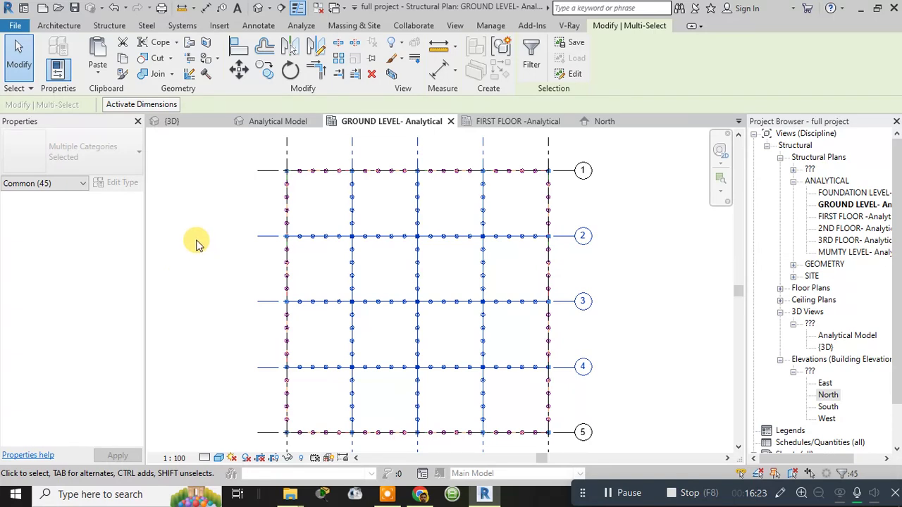
left_click(163, 105)
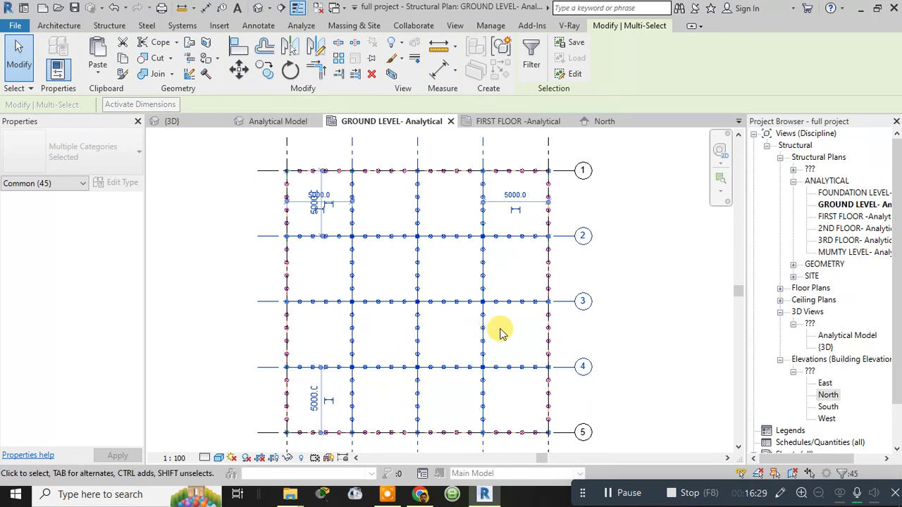
left_click(639, 246)
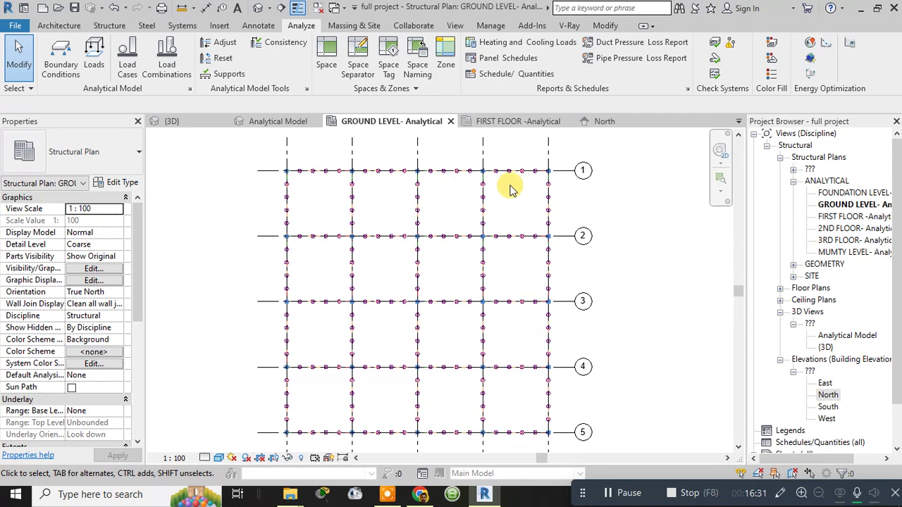
left_click_drag(510, 192, 501, 380)
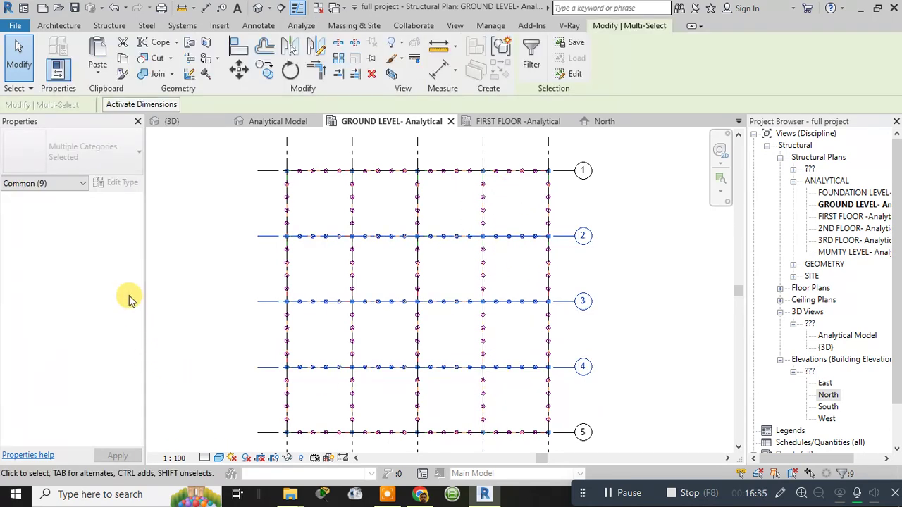
left_click(623, 233)
Set the Fz 1 force of the three PW line loads along grids 2, 3 and 4 to -10.50 kN/m and apply it
left_click(512, 243)
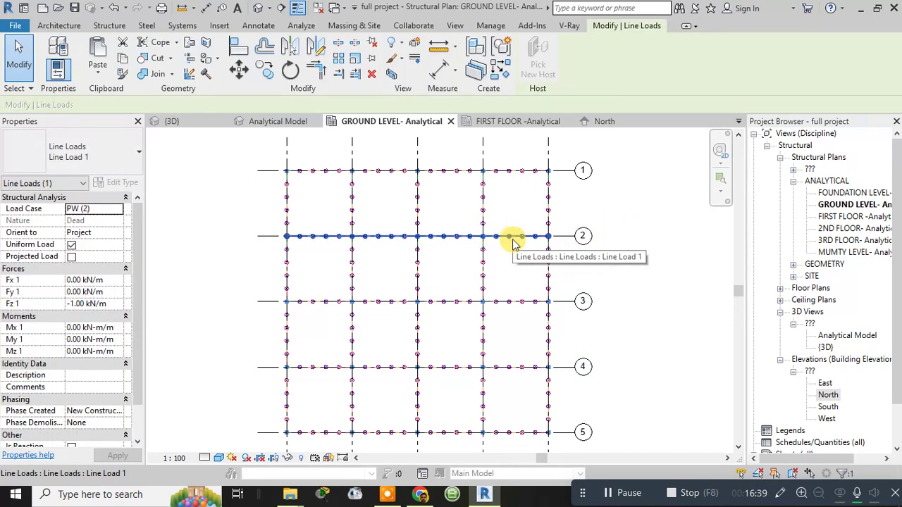
left_click(515, 302, "ctrl")
left_click(507, 364, "ctrl")
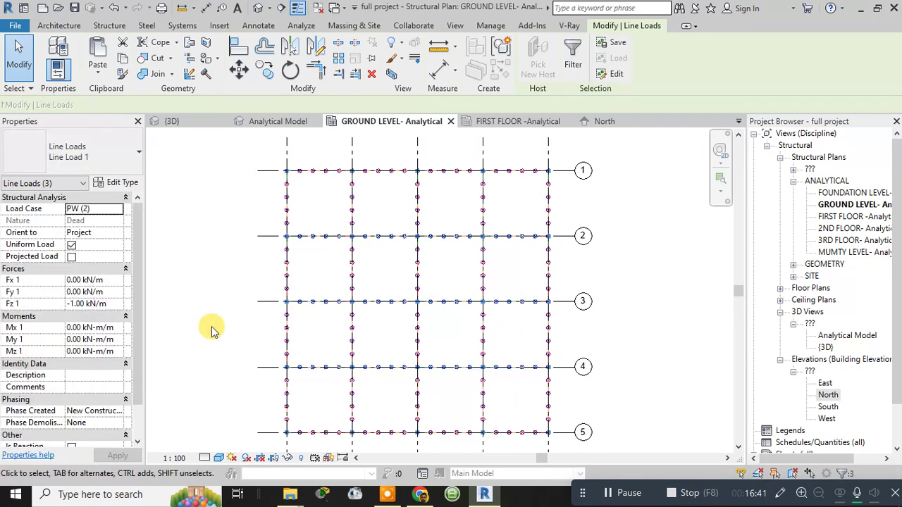
left_click(113, 304)
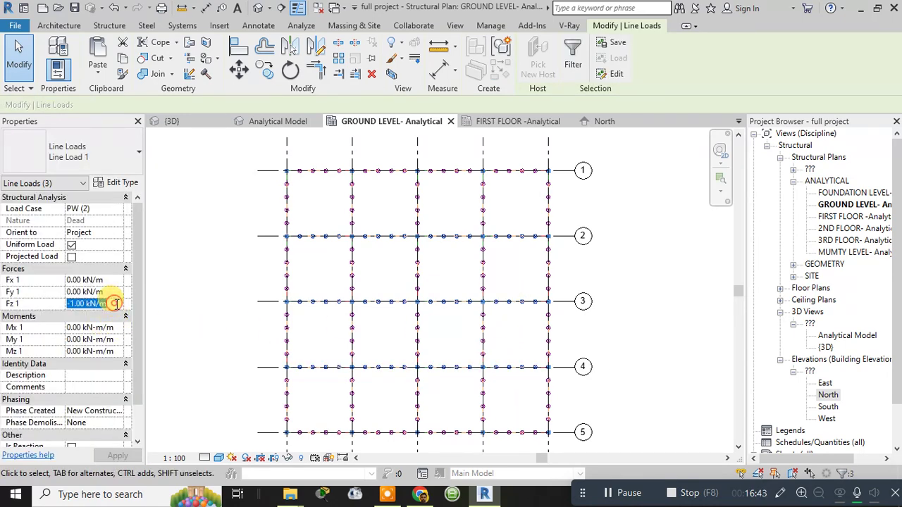
type("-10.5")
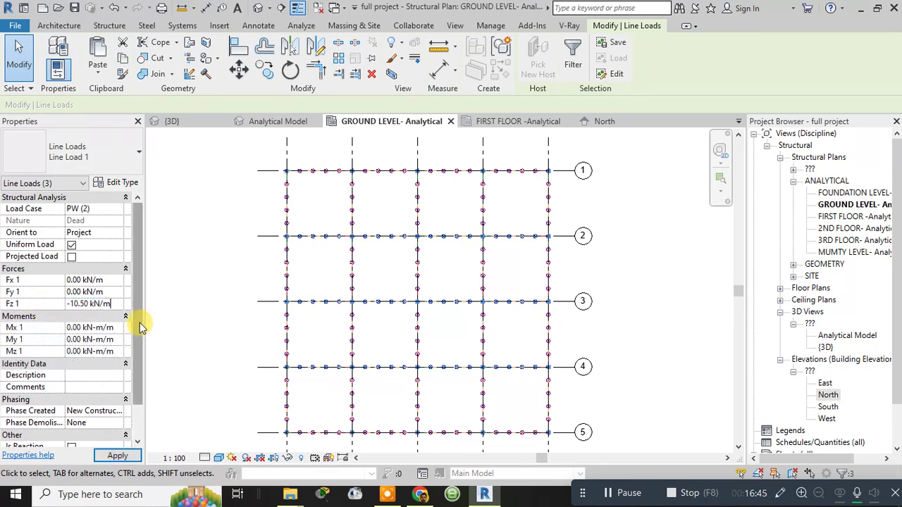
left_click(117, 456)
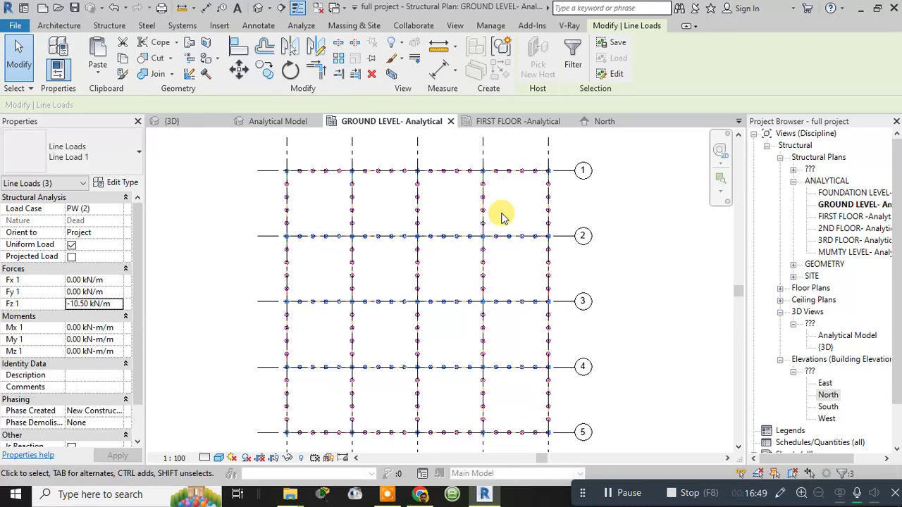
Set the Fz 1 force of the PW line loads along all three interior vertical gridlines to -10.50 kN/m and apply it
left_click_drag(502, 209, 343, 212)
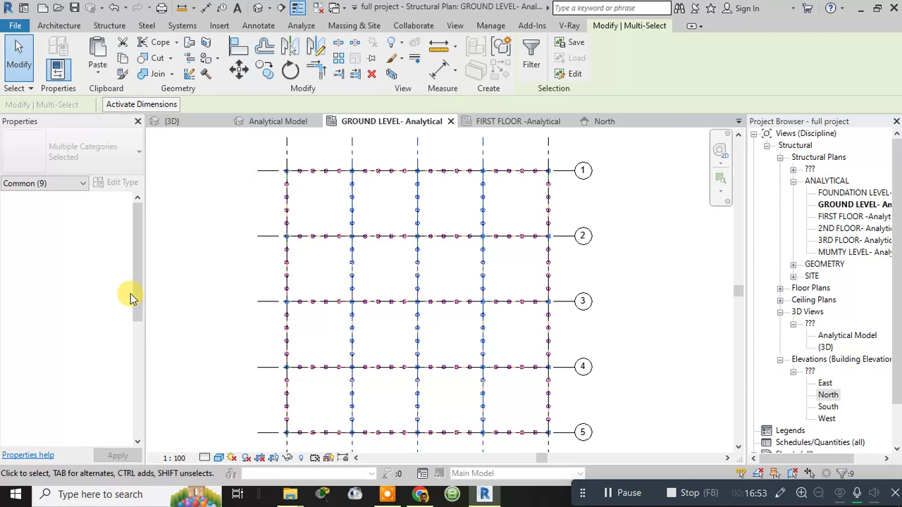
left_click(352, 201)
left_click(416, 204)
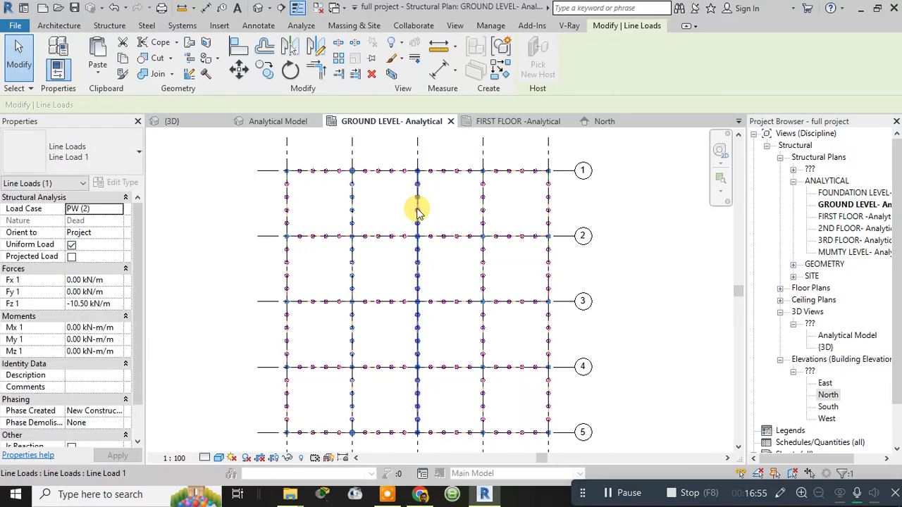
left_click(484, 210, "ctrl")
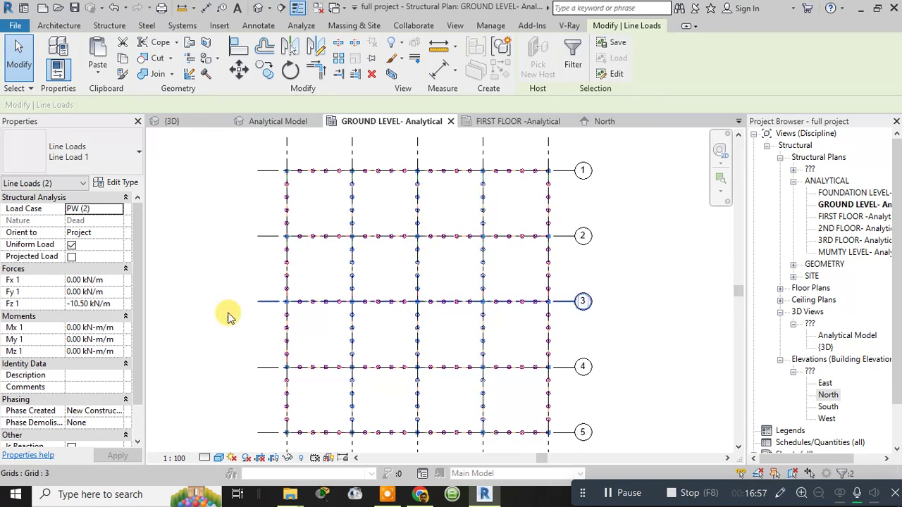
left_click(112, 302)
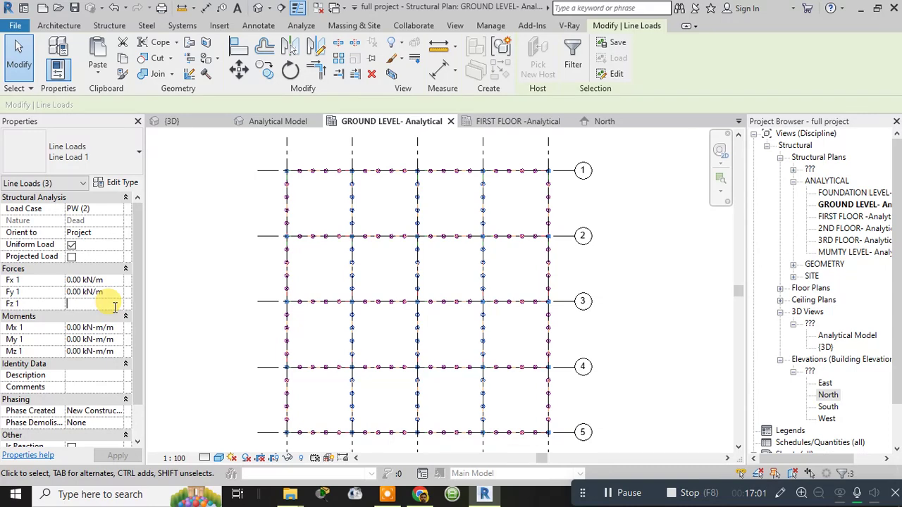
type("-10.50 kN/m")
left_click(118, 457)
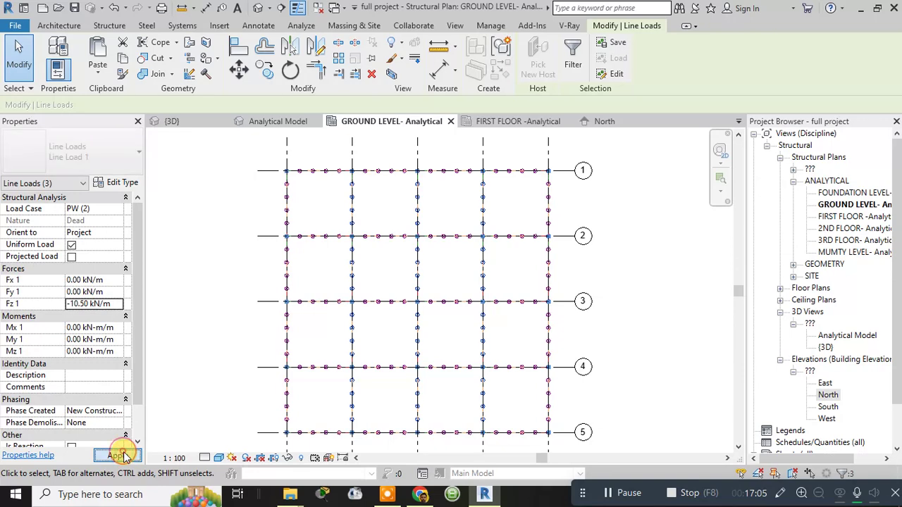
Check the interior PW line loads in both directions in the 3D analytical model and reopen the ground level analytical plan
left_click(283, 123)
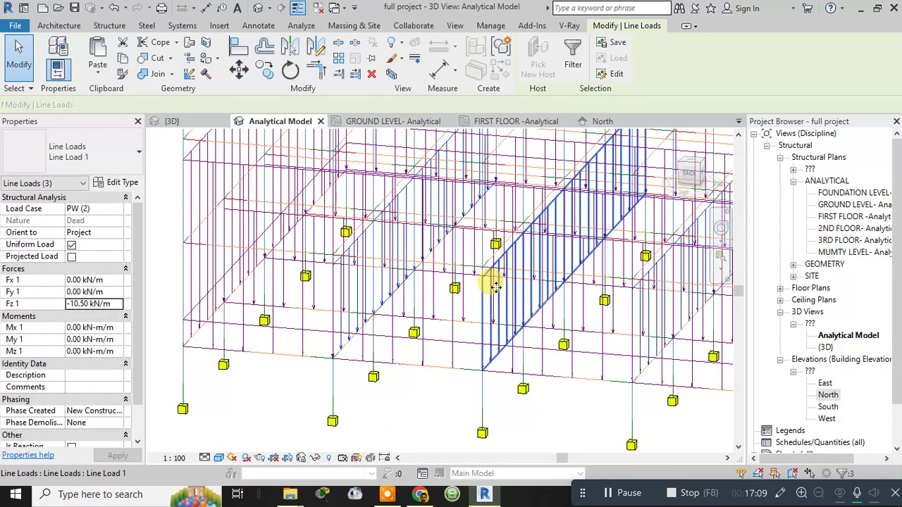
scroll(502, 262, "down", 3)
middle_click_drag(502, 276, 489, 321, "shift")
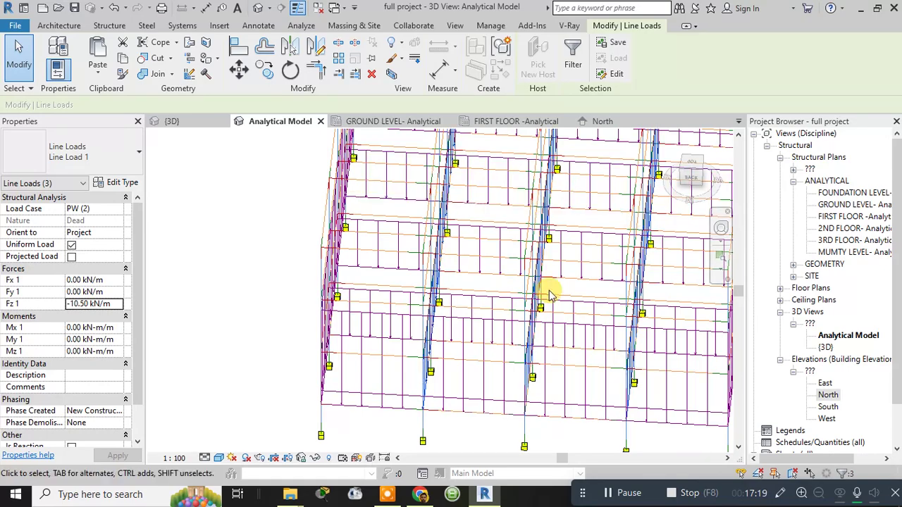
middle_click_drag(578, 254, 524, 225, "shift")
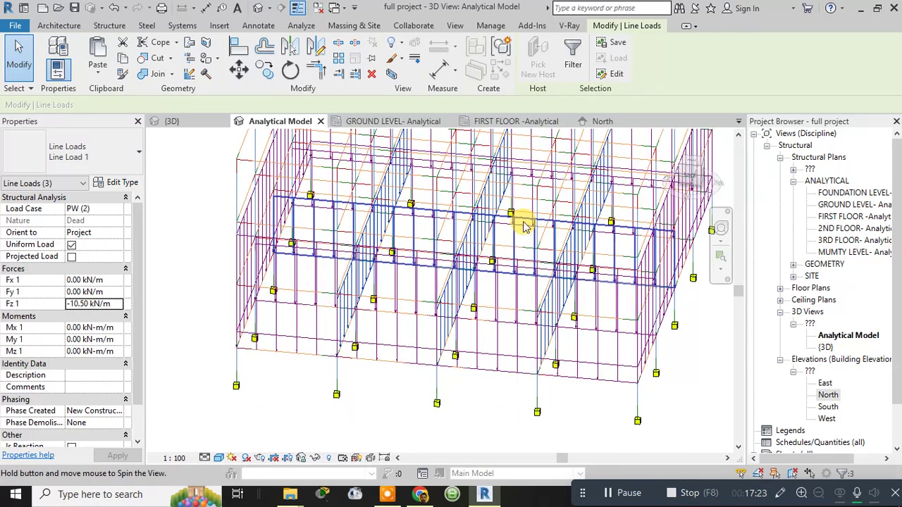
left_click(400, 123)
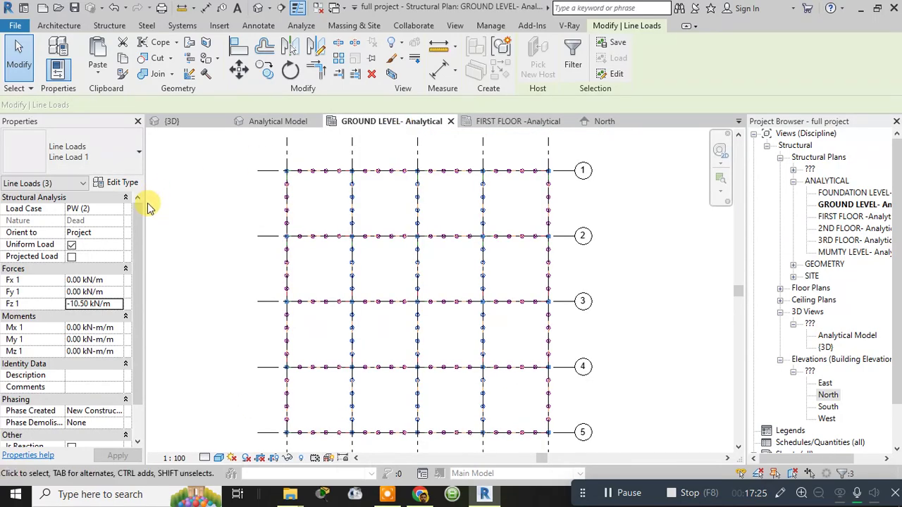
Assign load case DL1 (1) to the line loads on the three interior vertical gridlines and PW (2) to the FF area load
left_click(121, 209)
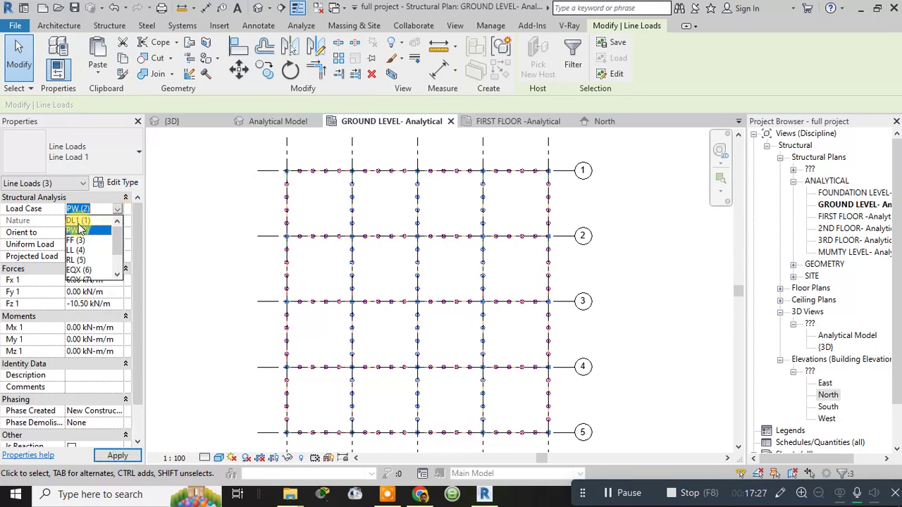
left_click(78, 221)
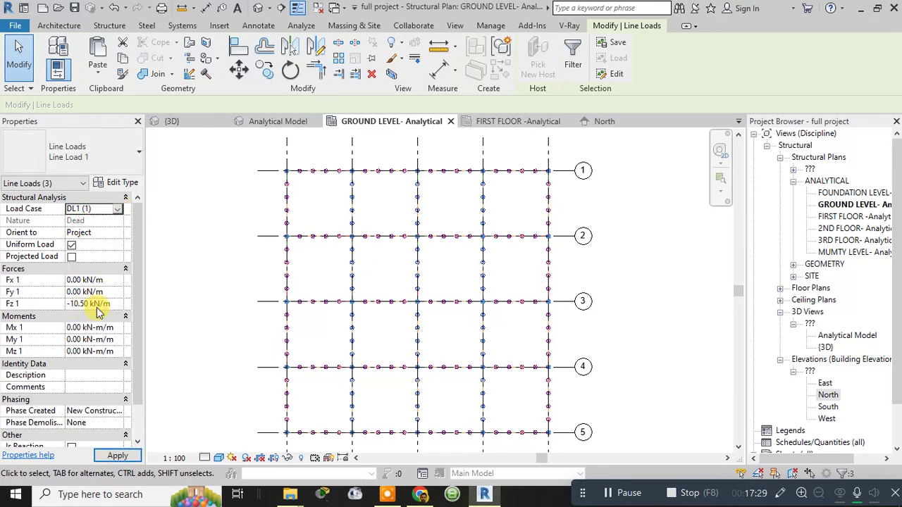
left_click(286, 201)
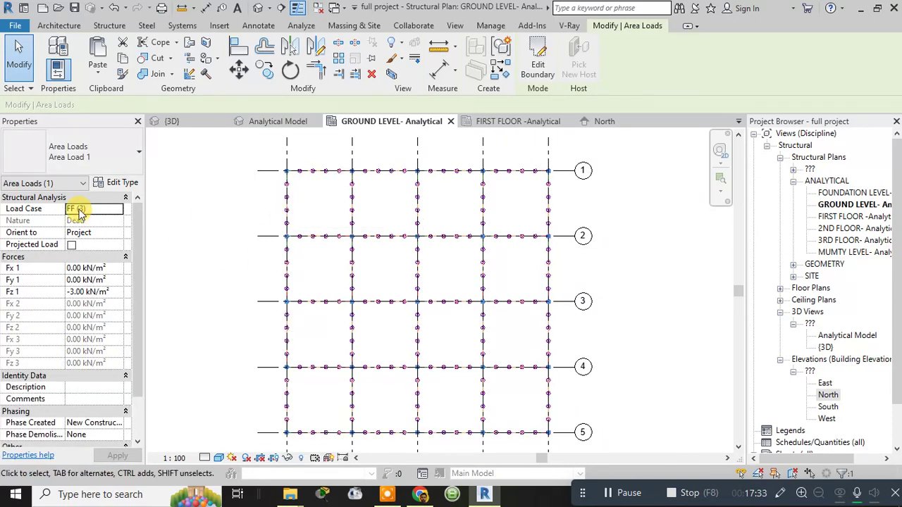
left_click(117, 209)
left_click(83, 234)
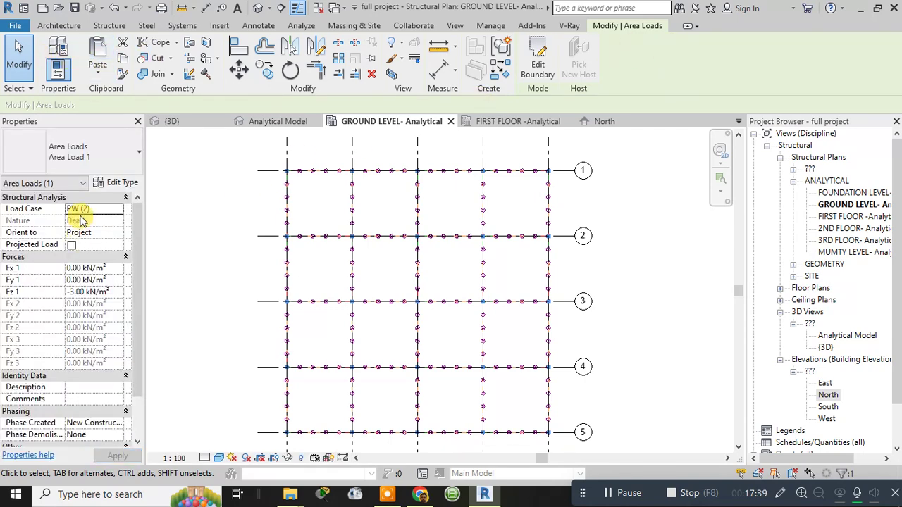
Assign load case DL1 (1) to the PW line load along grid 2 and clear the selection
left_click(365, 236)
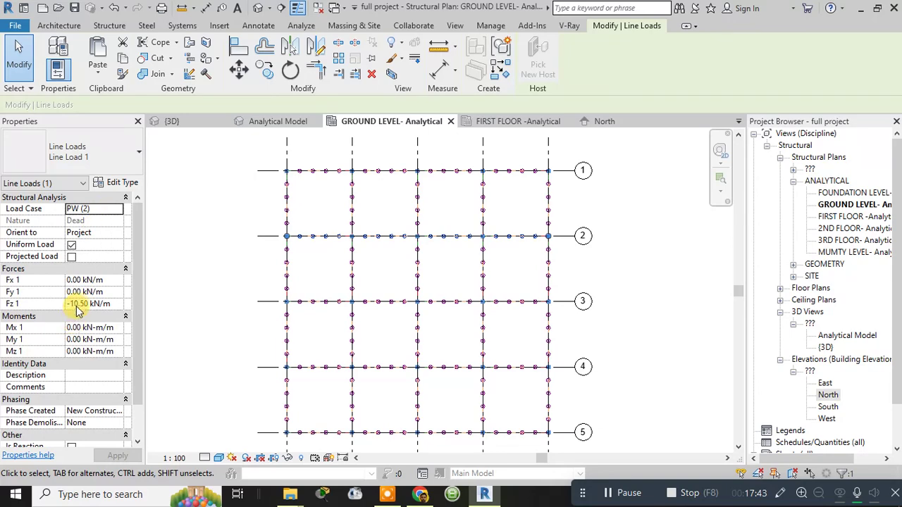
left_click(113, 209)
left_click(117, 208)
left_click(104, 221)
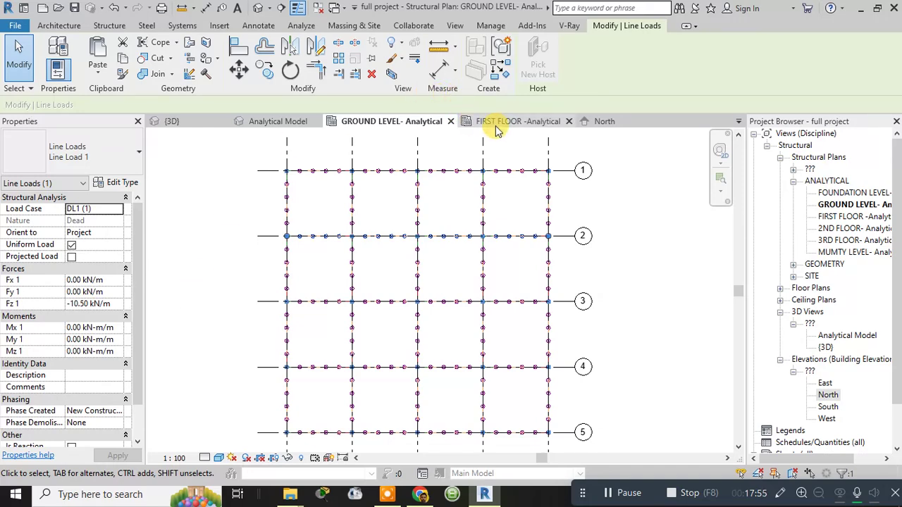
left_click(245, 213)
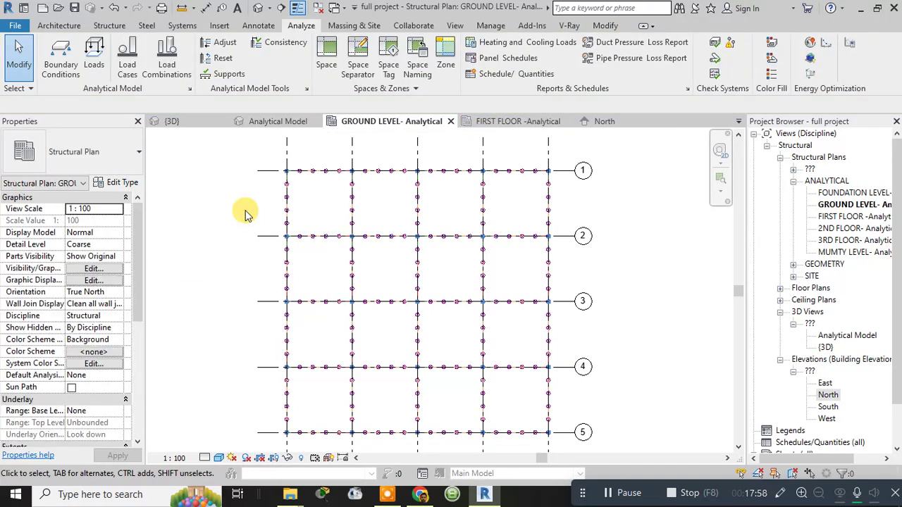
left_click(120, 210)
left_click(120, 210)
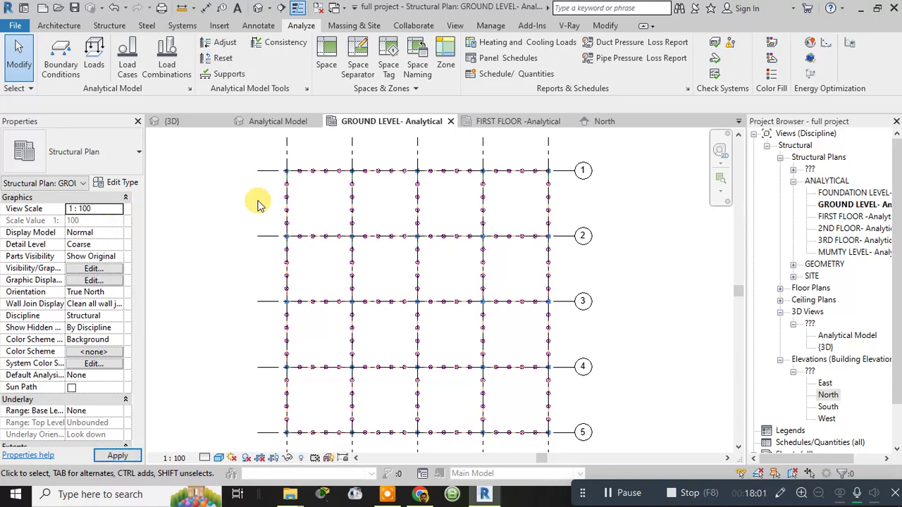
left_click(224, 193)
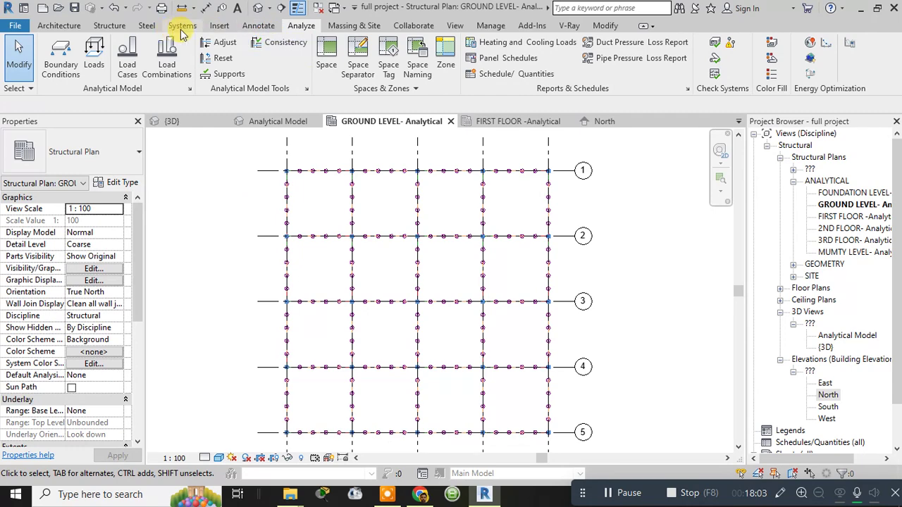
left_click(99, 63)
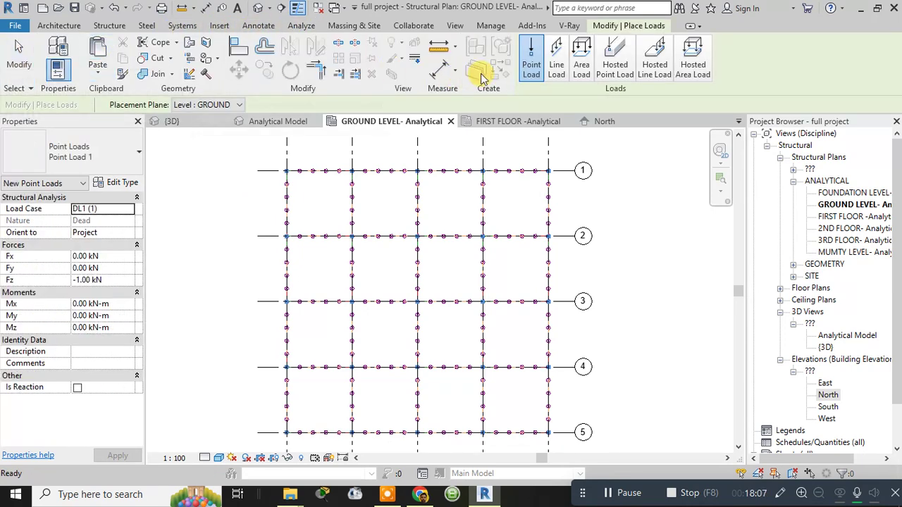
left_click(126, 208)
left_click(128, 209)
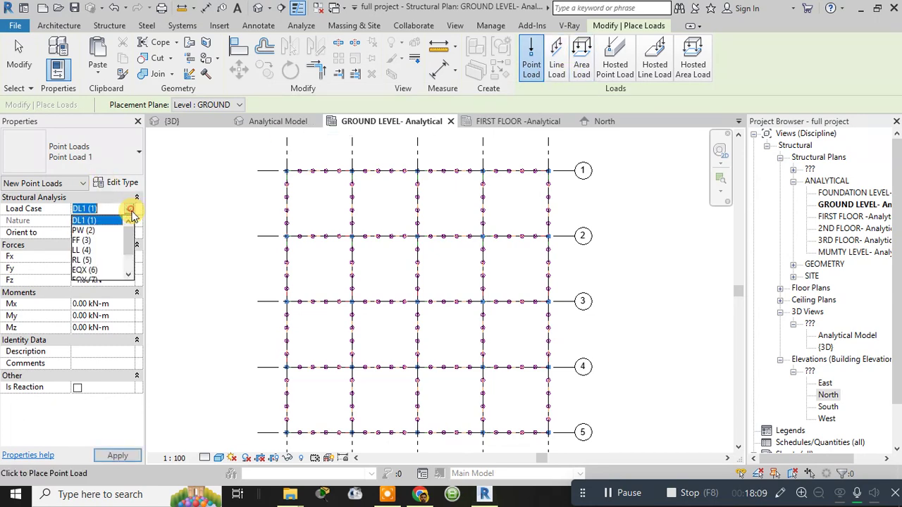
left_click(85, 251)
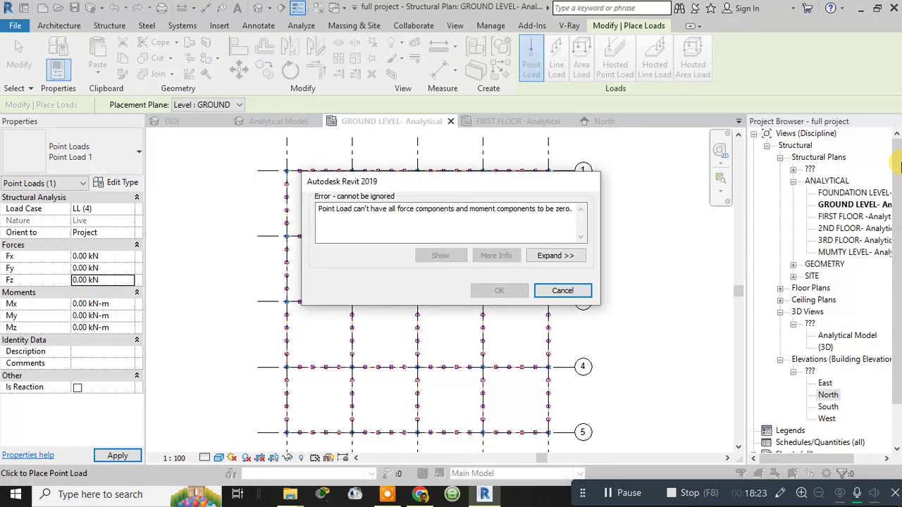
left_click(553, 292)
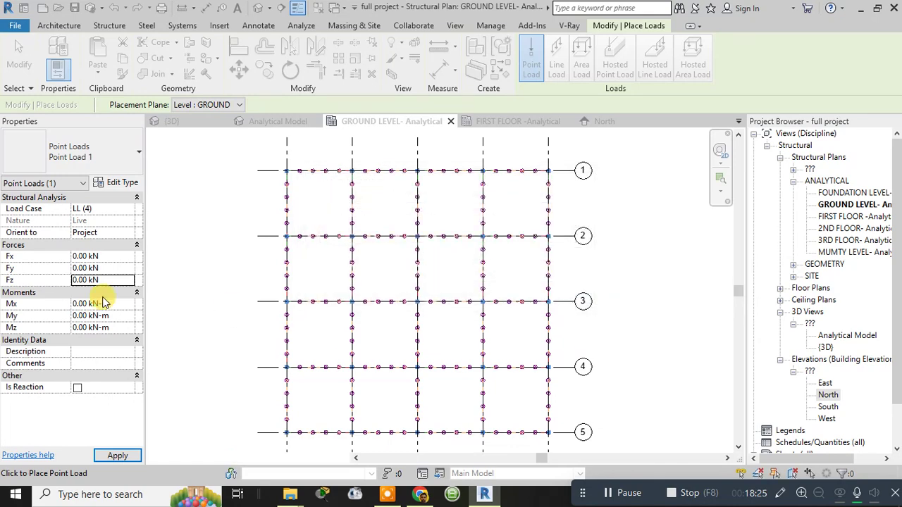
key("Escape")
key("Escape")
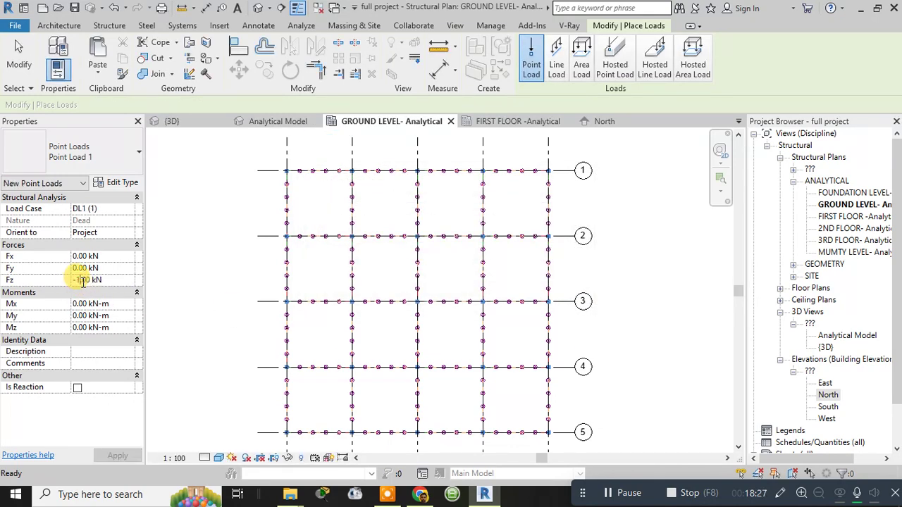
Set the Fz force for new point loads to -3.00 kN and apply it
left_click(82, 282)
key("BackSpace")
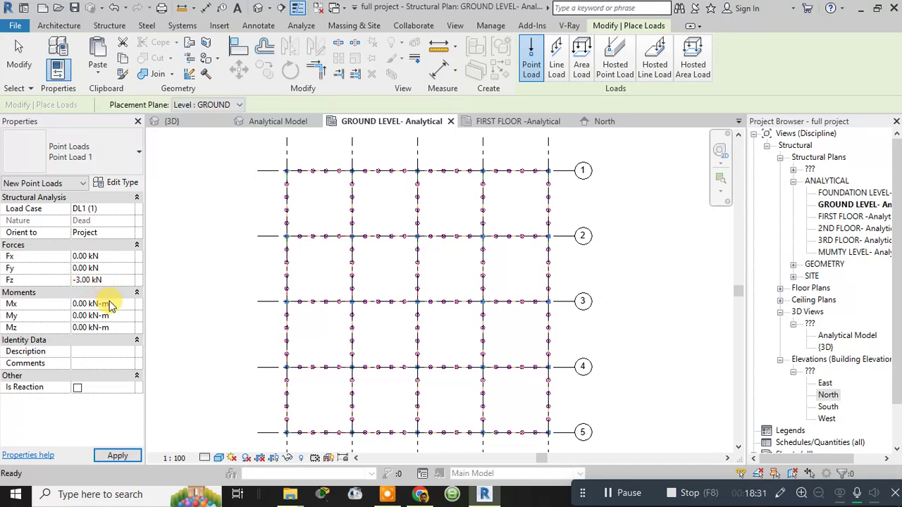
left_click(130, 457)
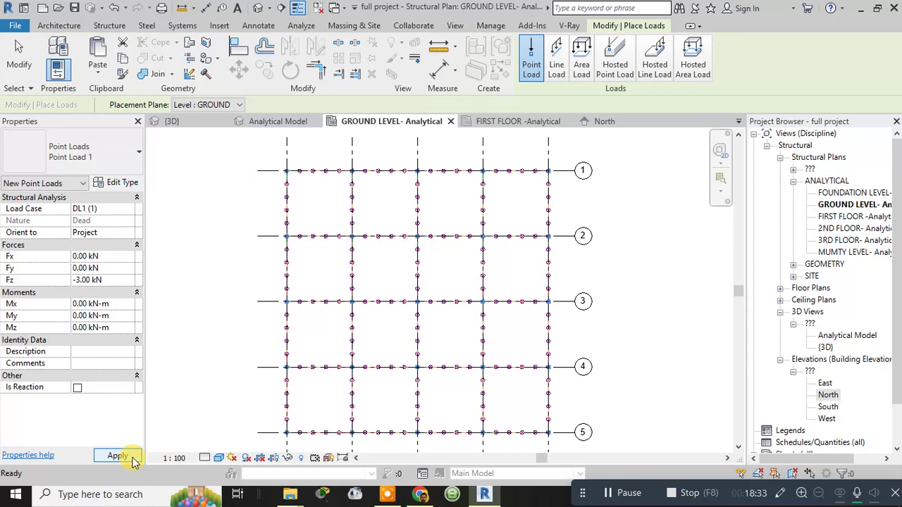
left_click(130, 210)
left_click(131, 209)
left_click(130, 209)
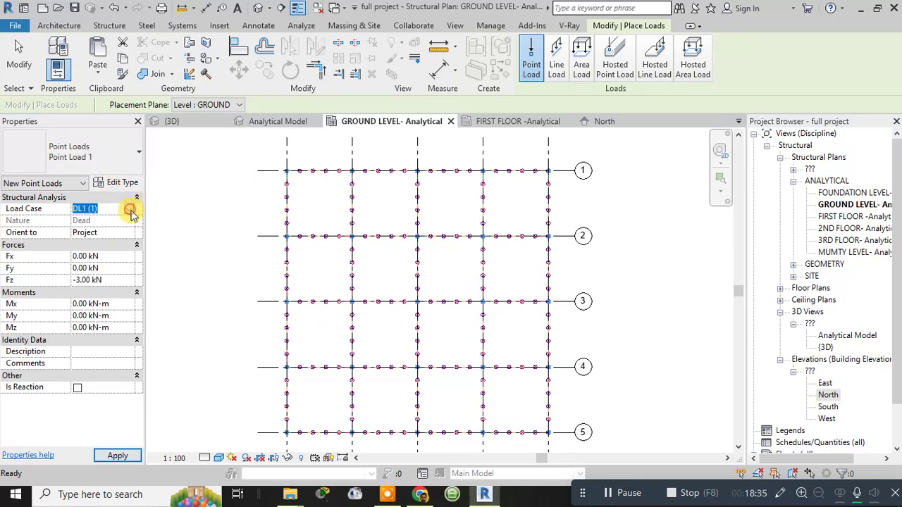
Start an area load with load case LL (4) and set its Fz 1 force to -4.00 kN/m²
left_click(582, 69)
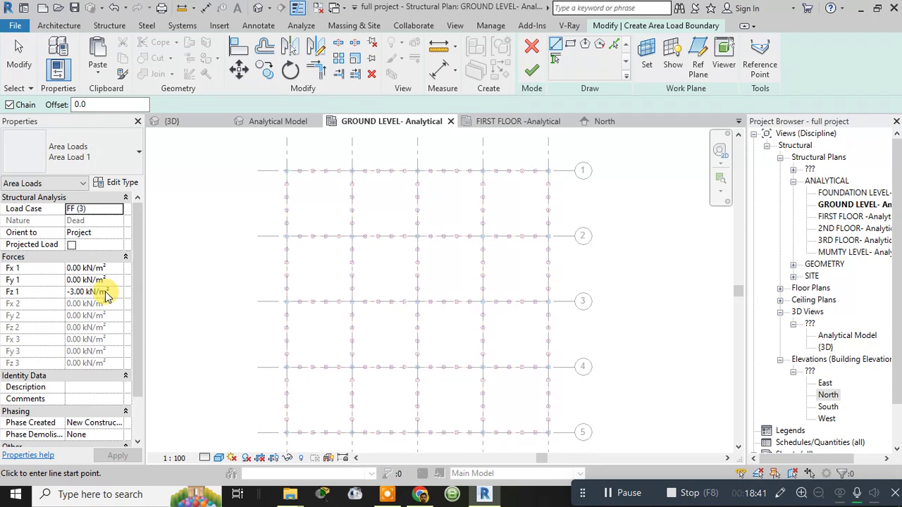
left_click(117, 209)
left_click(76, 248)
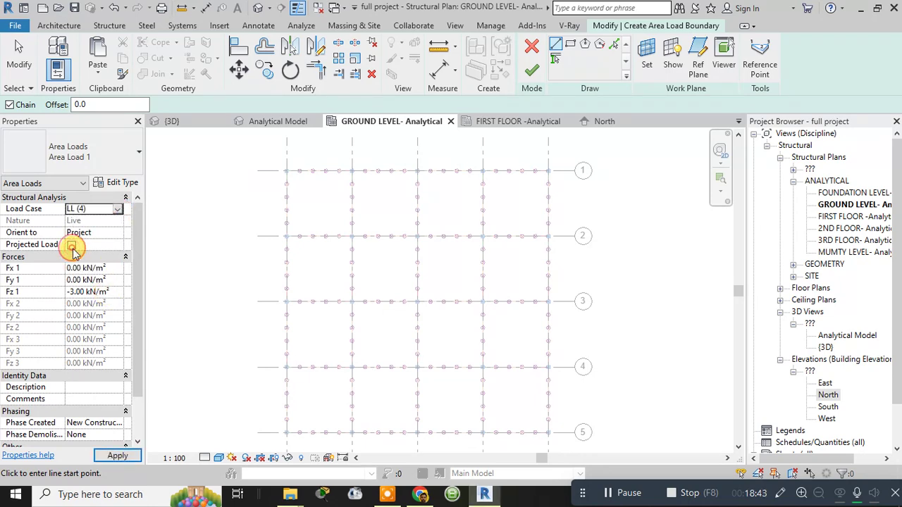
left_click(77, 293)
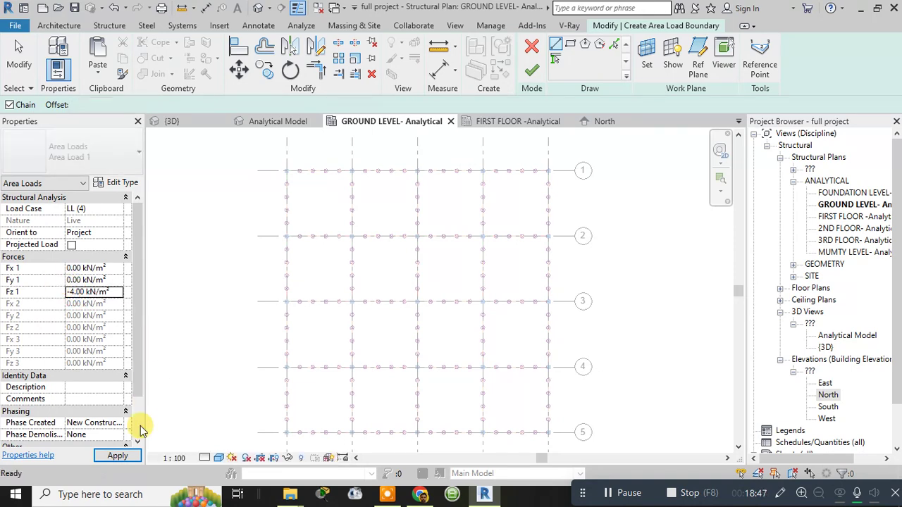
left_click(117, 458)
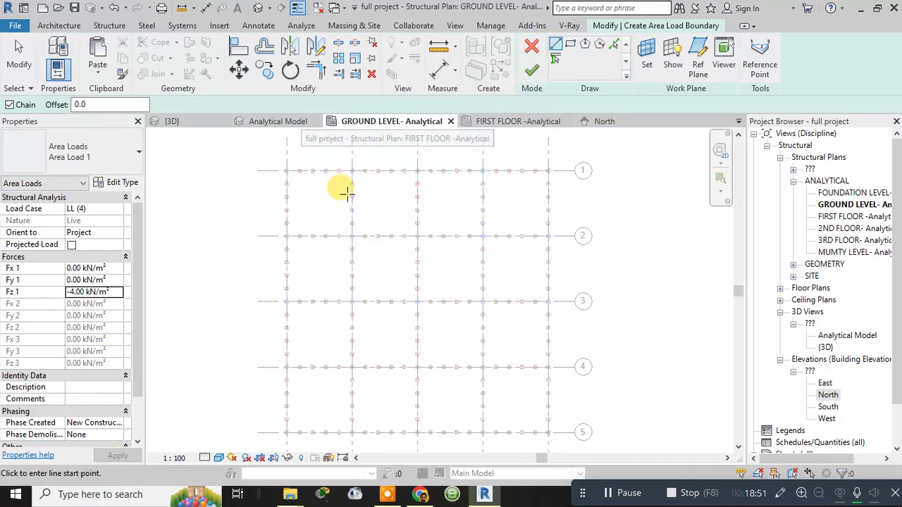
Sketch a rectangular area load boundary of about 20000 by 20000 mm around the whole grid from grid 1 to grid 5, and finish it
left_click(285, 169)
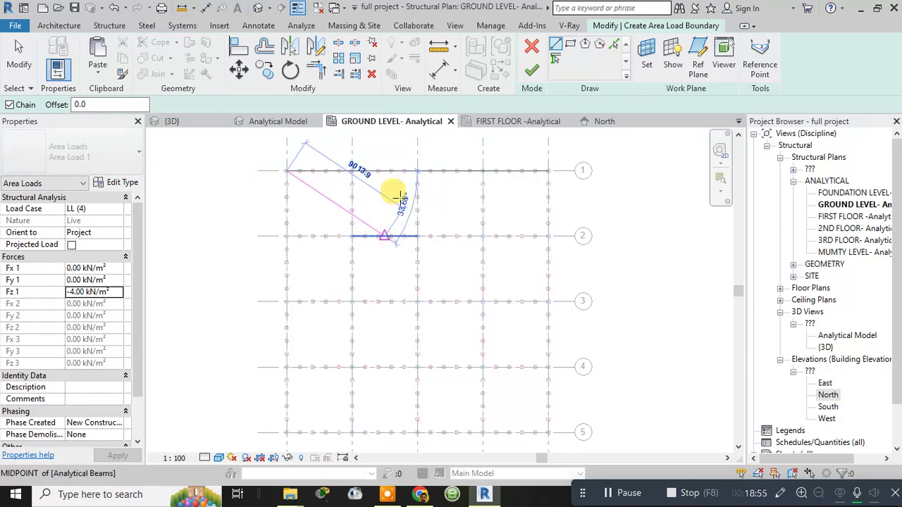
key("Escape")
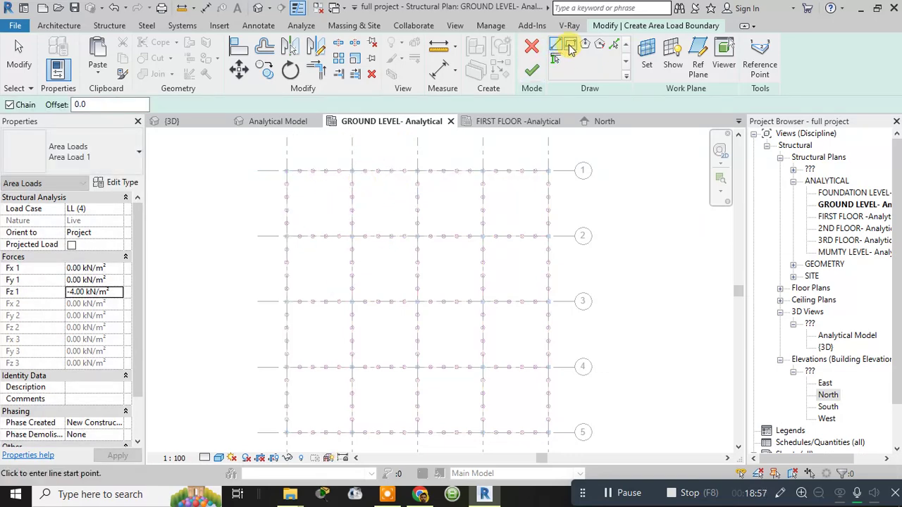
left_click(569, 45)
left_click(286, 170)
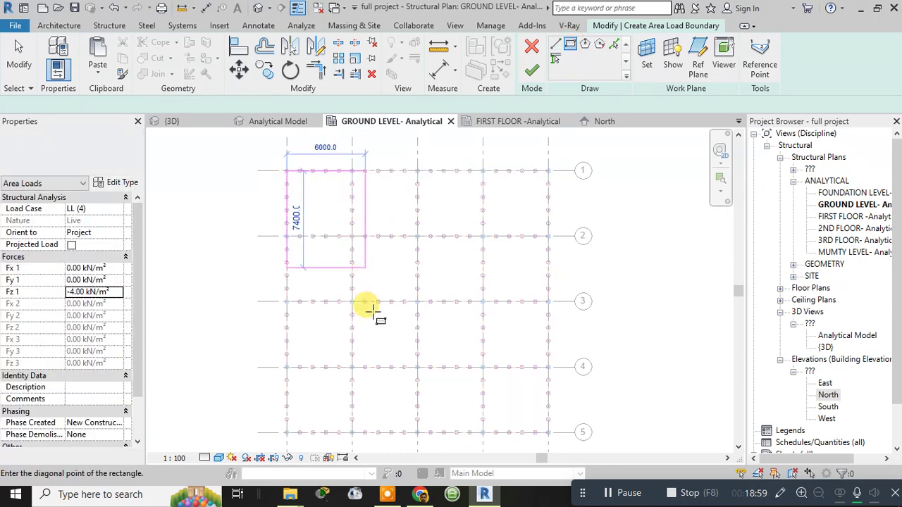
left_click(547, 431)
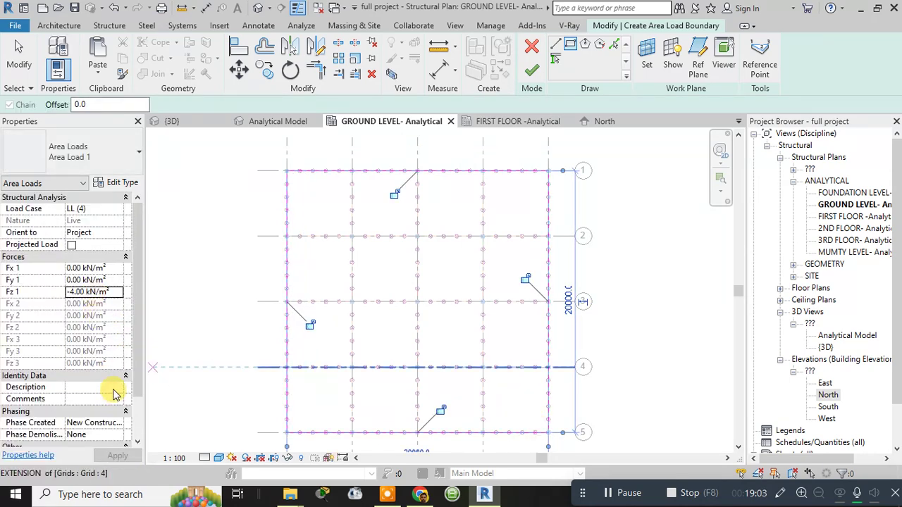
left_click(532, 70)
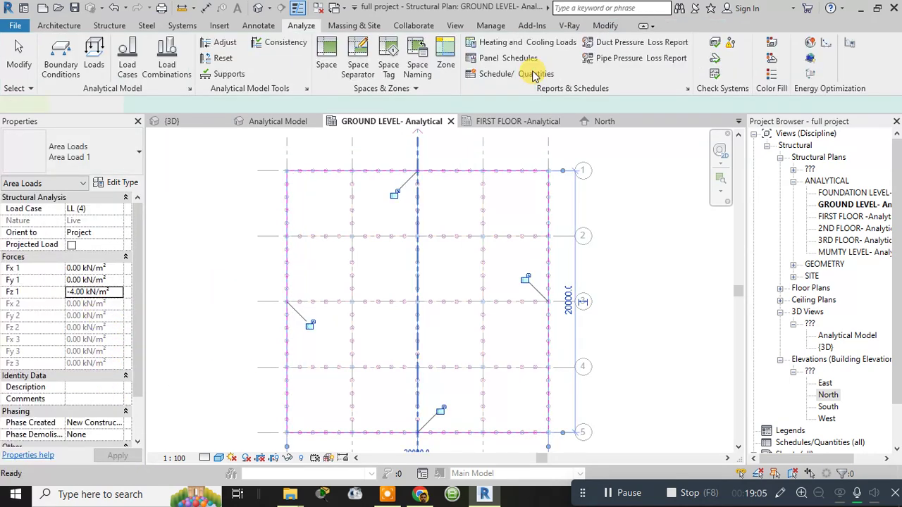
Start placing loads again and set the point load's load case to RL (5)
key("l")
key("d")
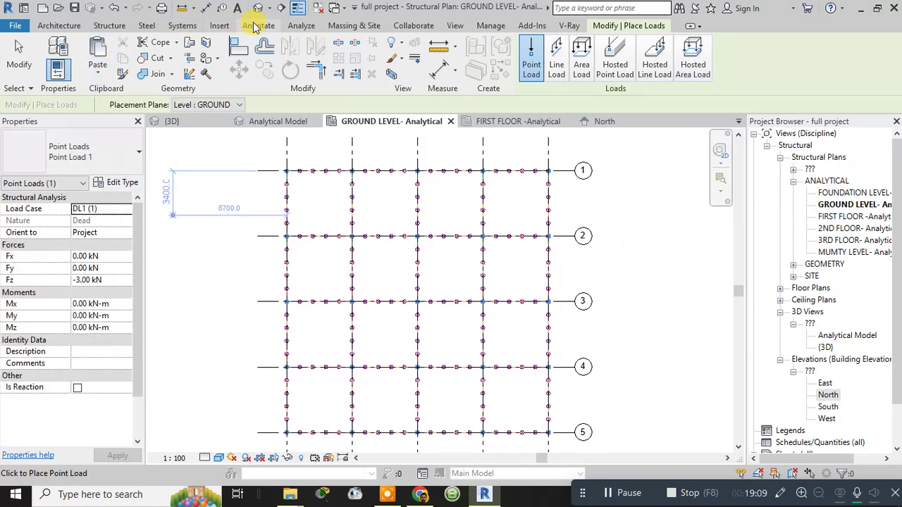
left_click(298, 26)
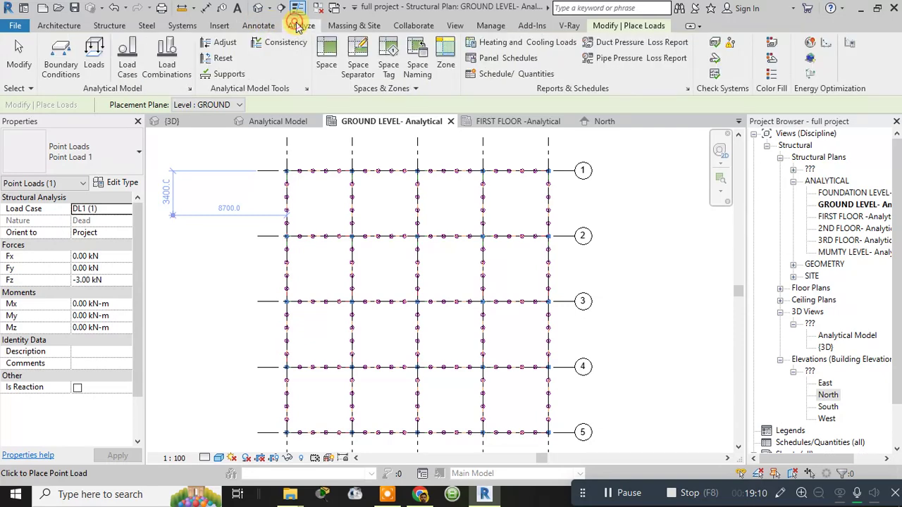
left_click(116, 212)
left_click(129, 209)
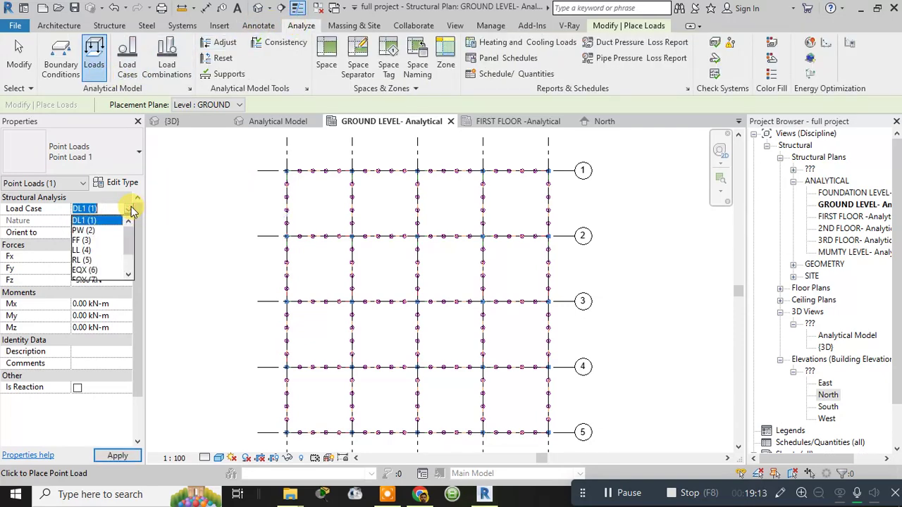
left_click(81, 261)
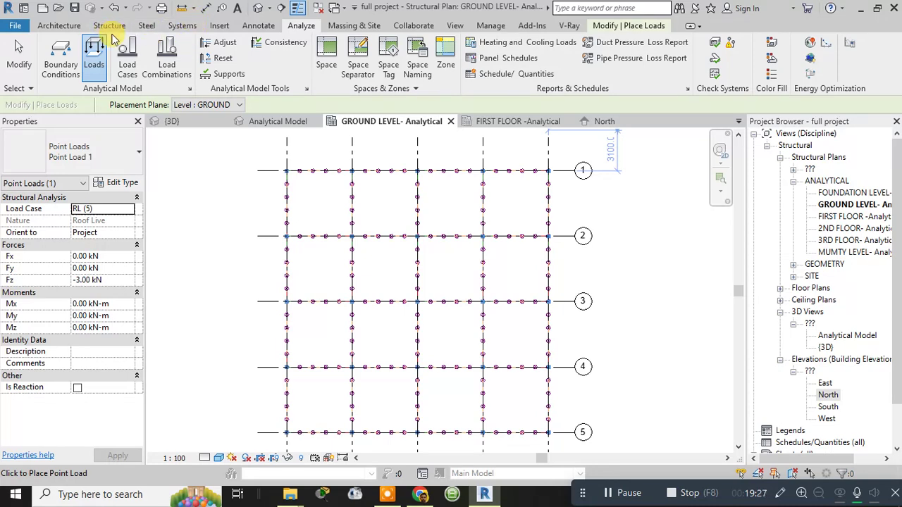
Place an RL (5) point load on the extension of grid 1, about 3200 mm outside the perimeter, and leave the command
left_click(96, 62)
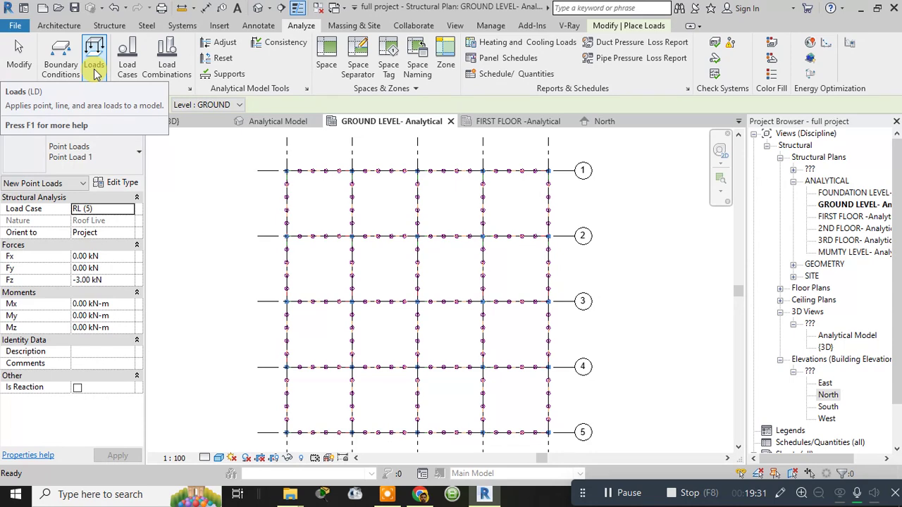
left_click(96, 65)
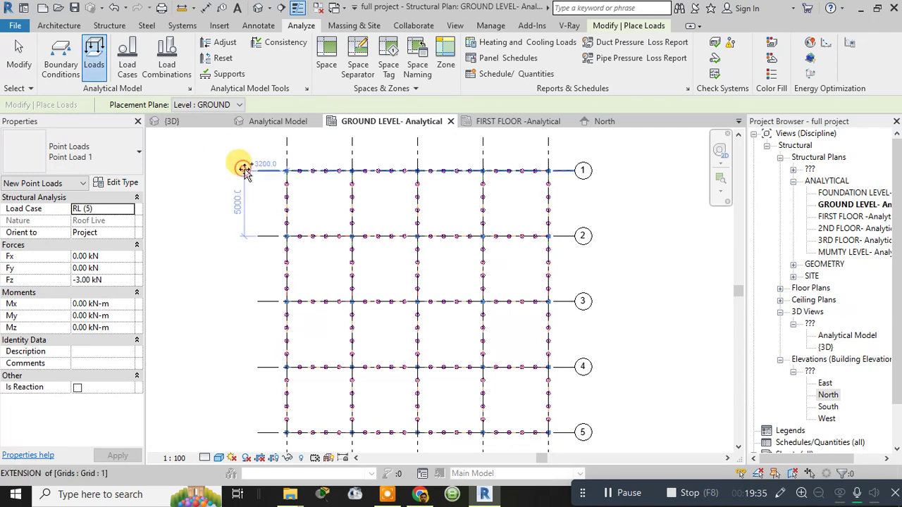
left_click(241, 176)
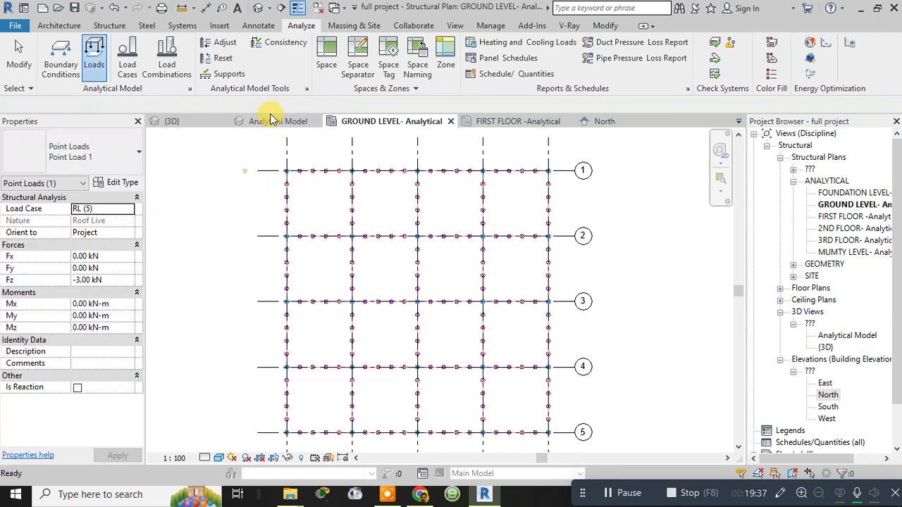
key("Escape")
key("Escape")
Start an area load with load case RL (5) and set its Fz 1 force to -2.25 kN/m²
left_click(95, 49)
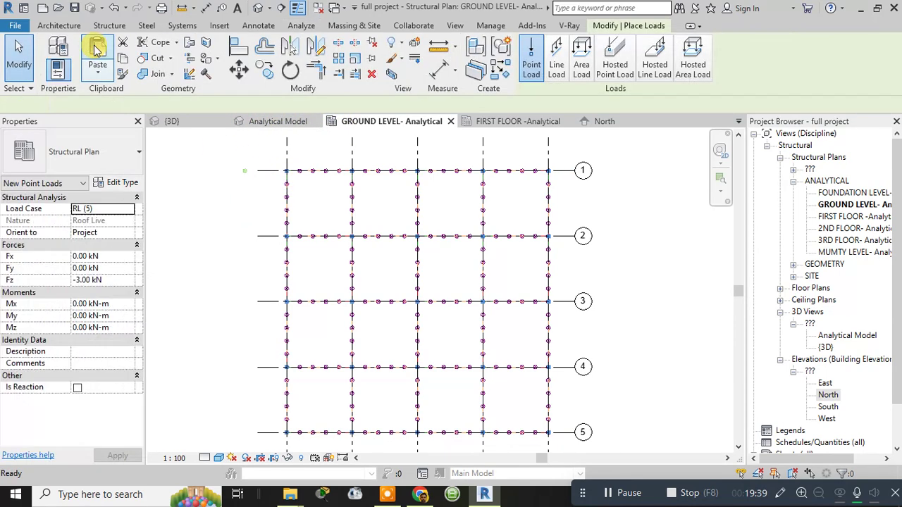
left_click(584, 70)
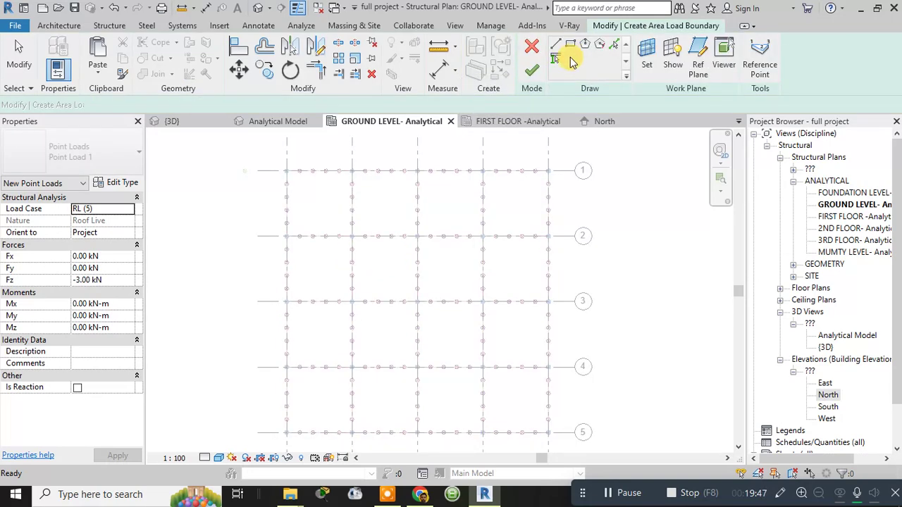
left_click(117, 208)
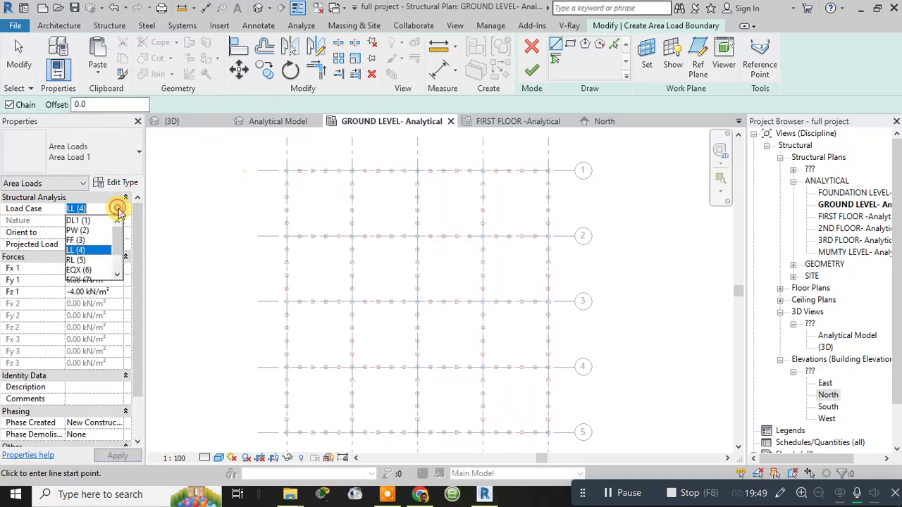
left_click(77, 260)
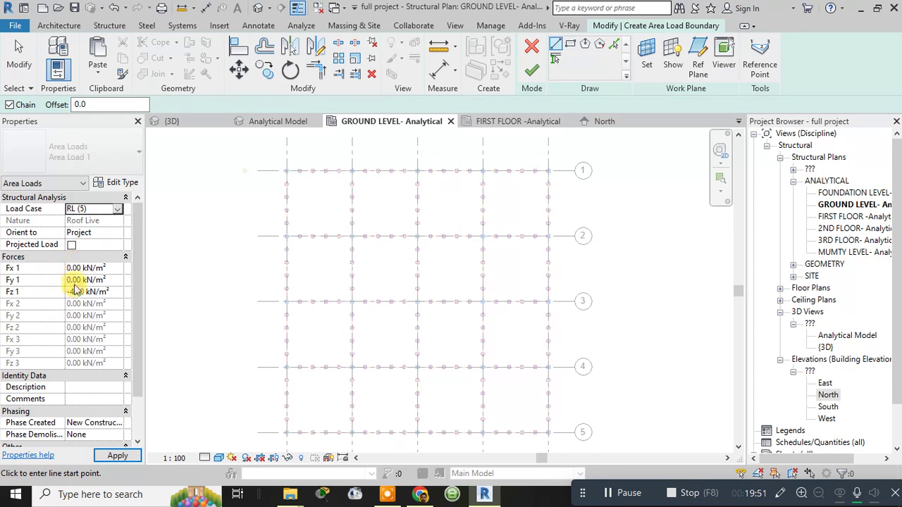
left_click(73, 292)
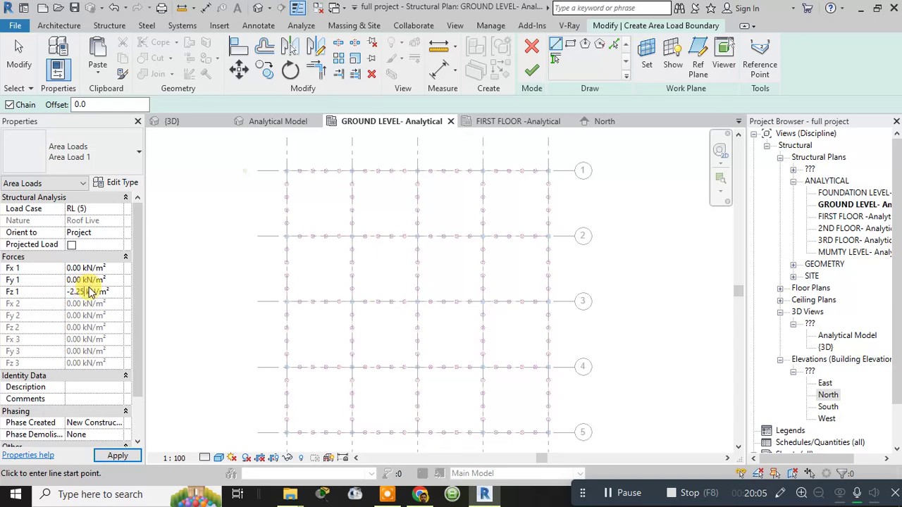
left_click(133, 458)
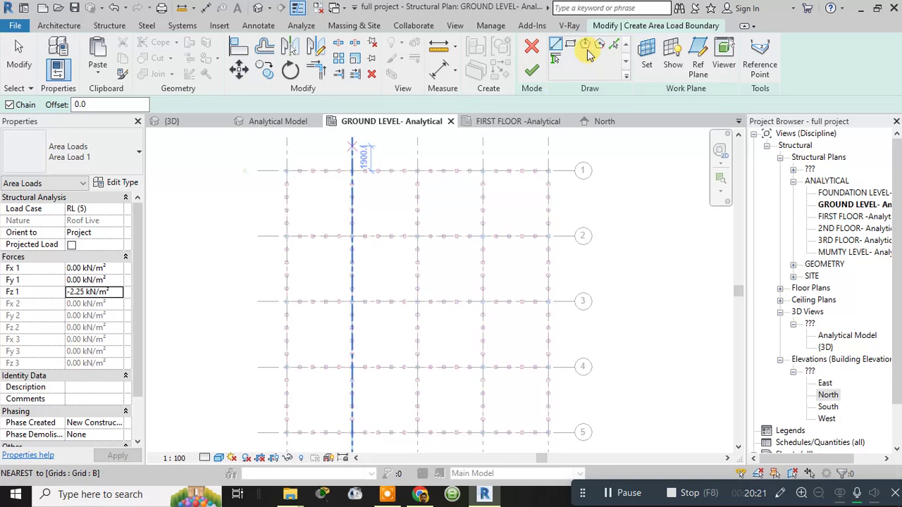
Sketch a 20000 by 20000 mm rectangular boundary for the RL (5) area load around the whole grid, and finish it
left_click(570, 44)
left_click(286, 170)
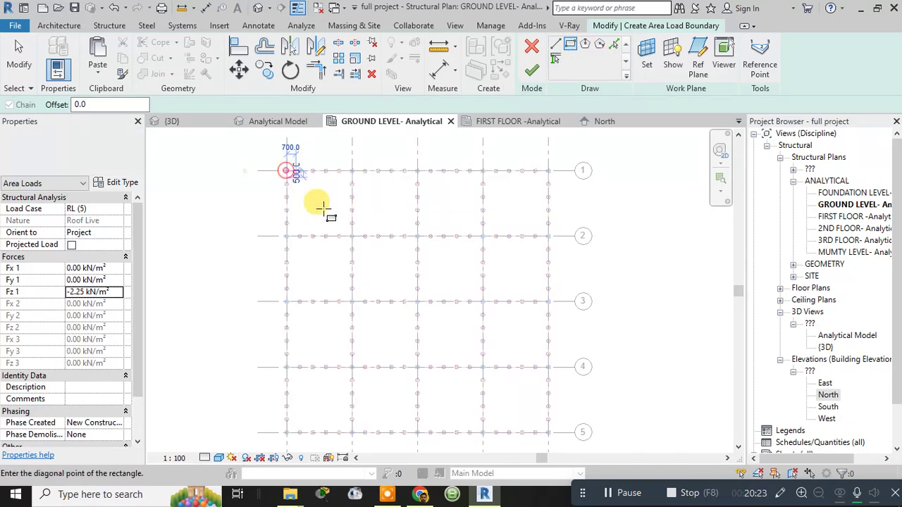
left_click(548, 432)
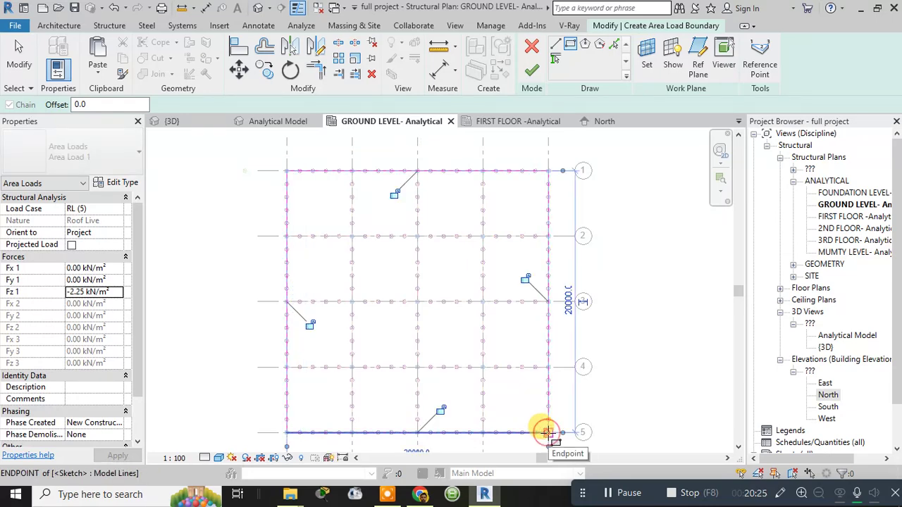
left_click(531, 69)
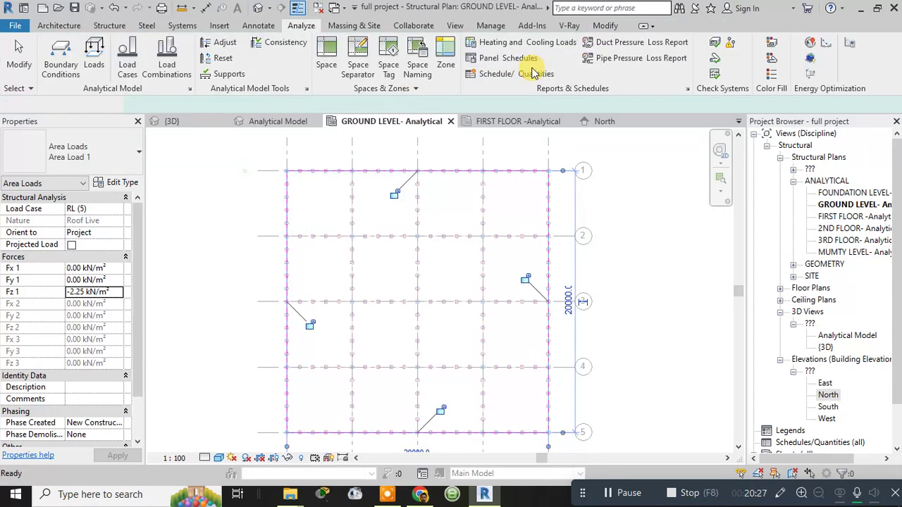
Try to set the point load to load case EQX (6) with a zero Fz force
left_click(133, 210)
left_click(130, 209)
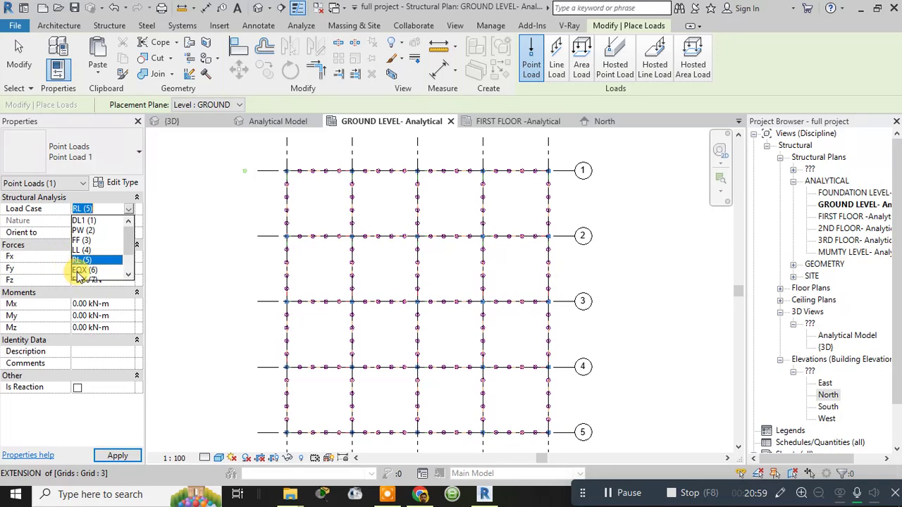
left_click(83, 269)
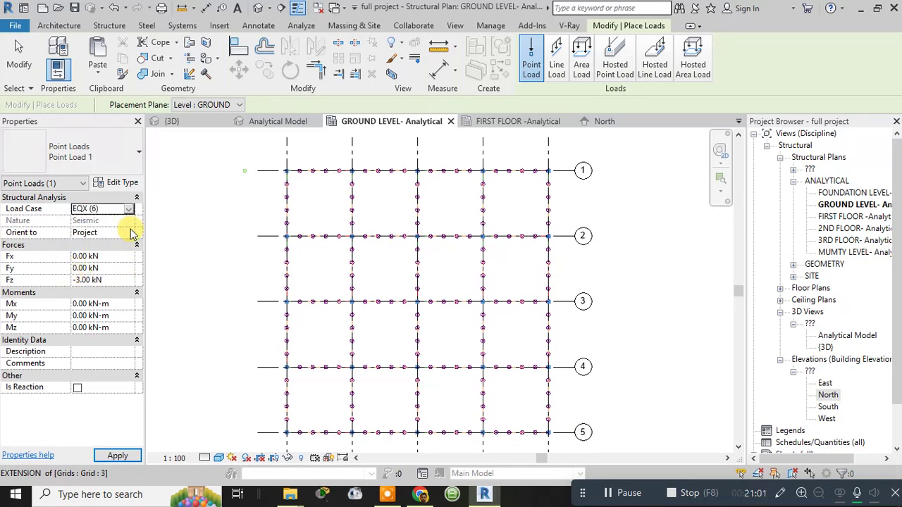
left_click(83, 281)
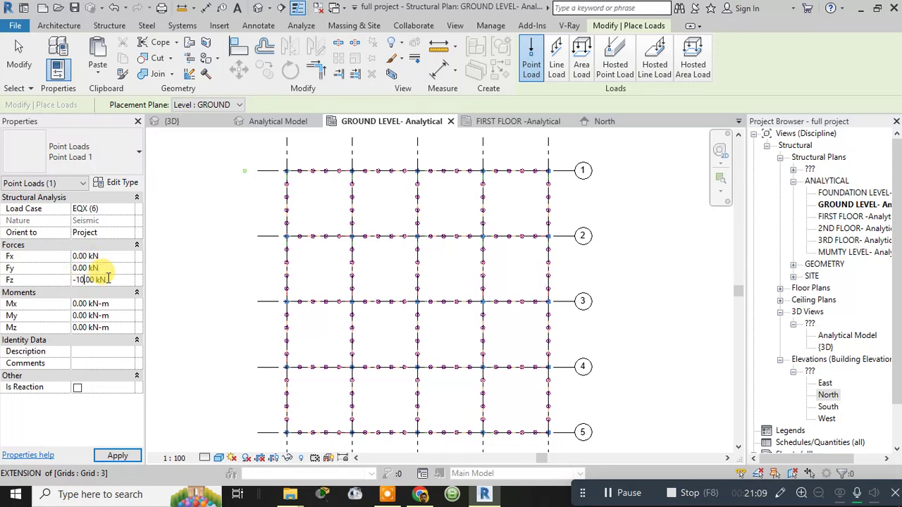
left_click(45, 281)
key("BackSpace")
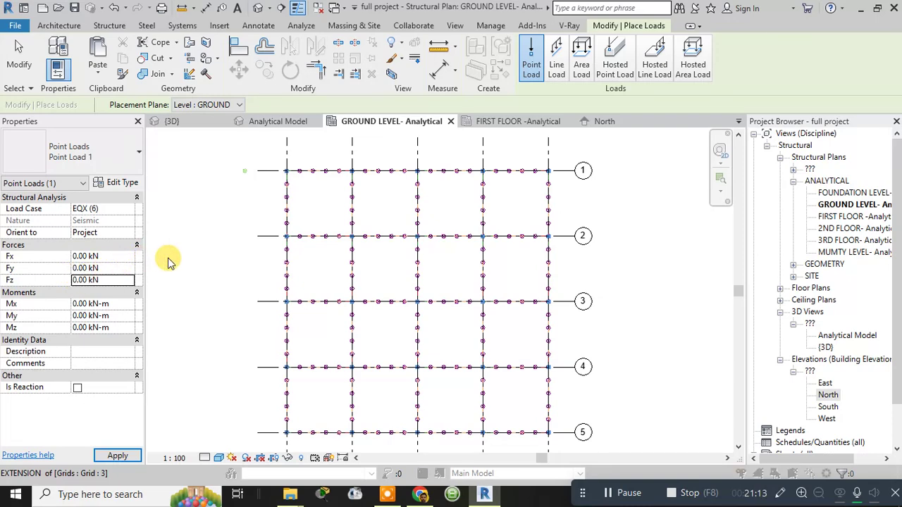
left_click(567, 291)
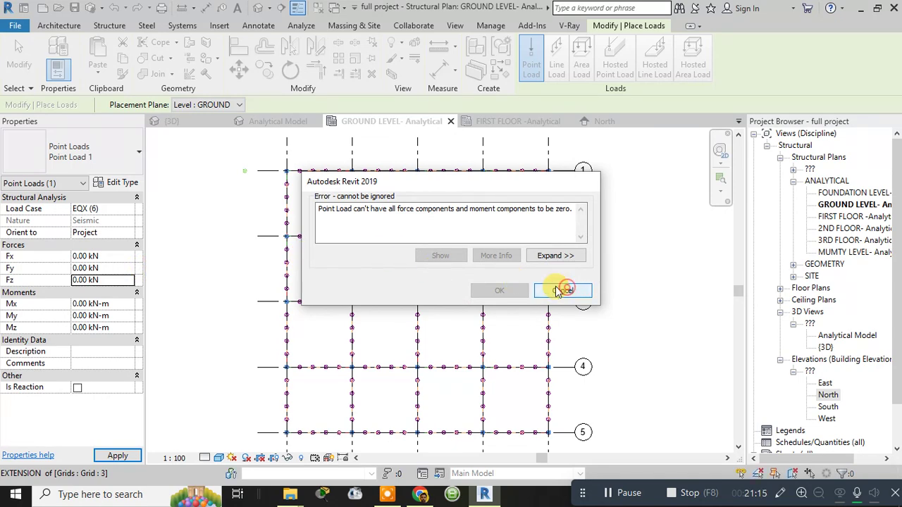
Set the new point load's Fz force to 0.00 kN and its Fx force to 10.00 kN
left_click(106, 282)
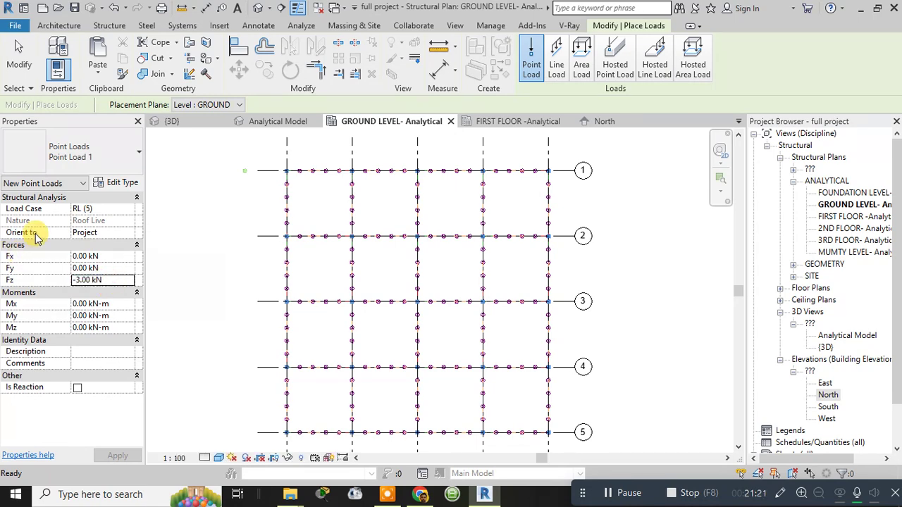
left_click(87, 281)
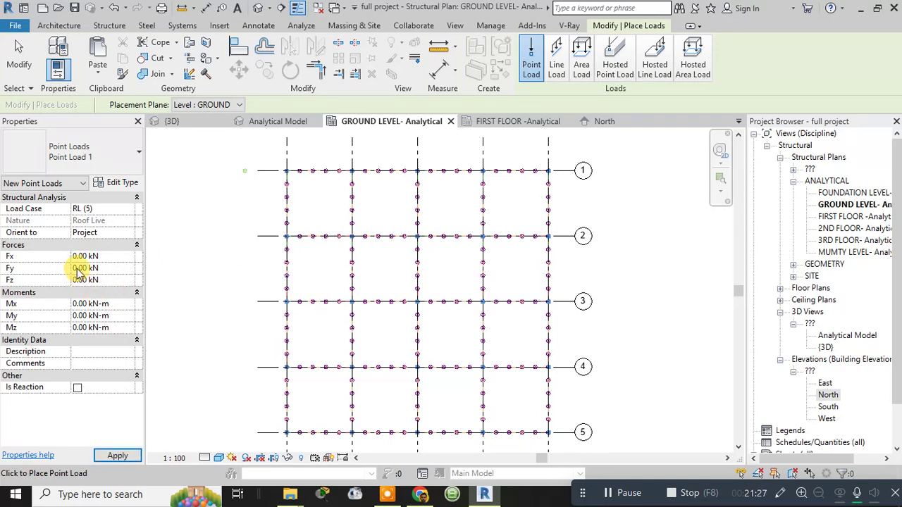
left_click(78, 253)
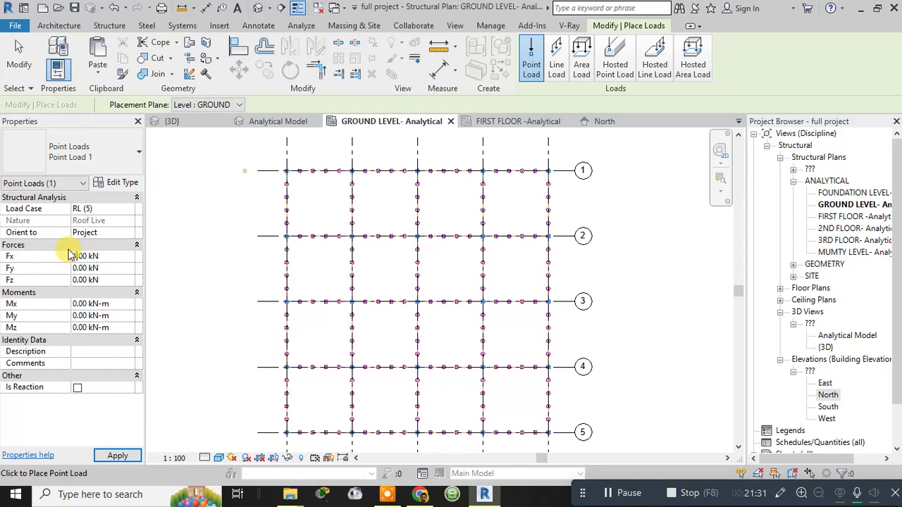
type("10")
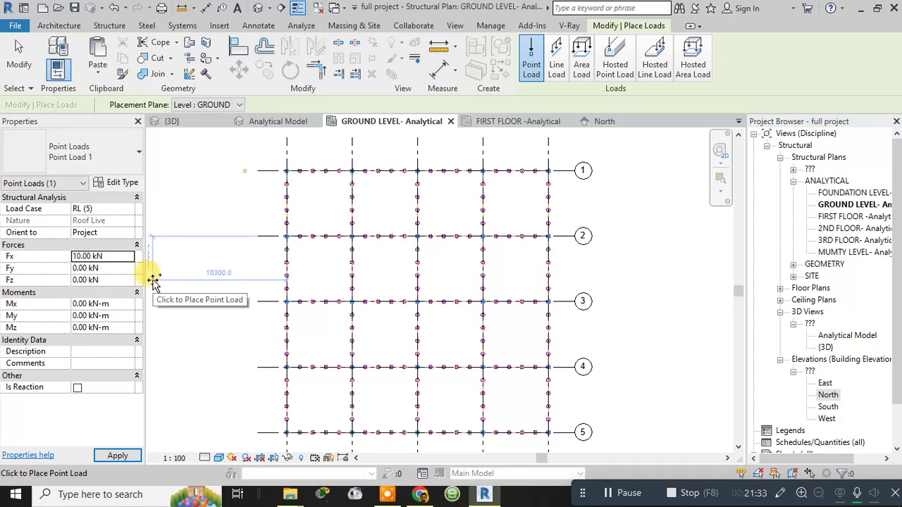
Place an EQX (6) line load with Fx 1 10.00 kN/m and Fz 1 zero along the building's left edge from grid 1 to grid 5
left_click(557, 57)
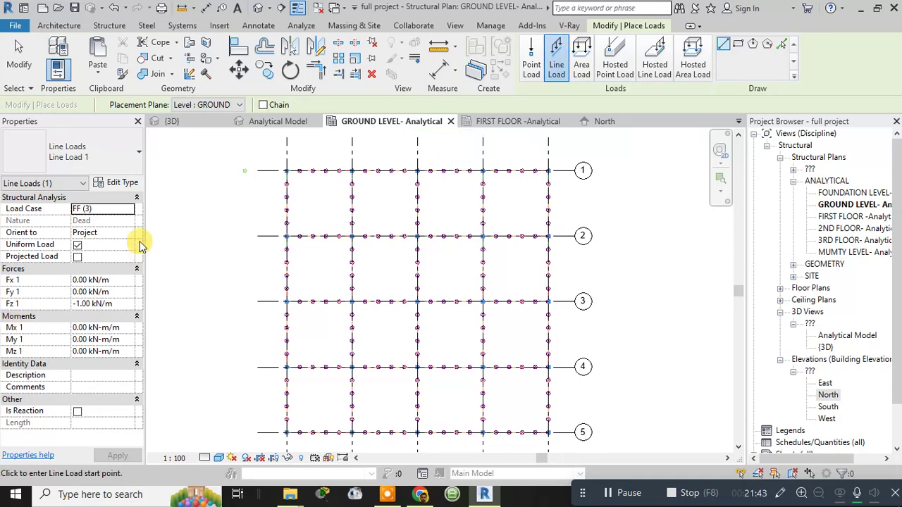
left_click(129, 209)
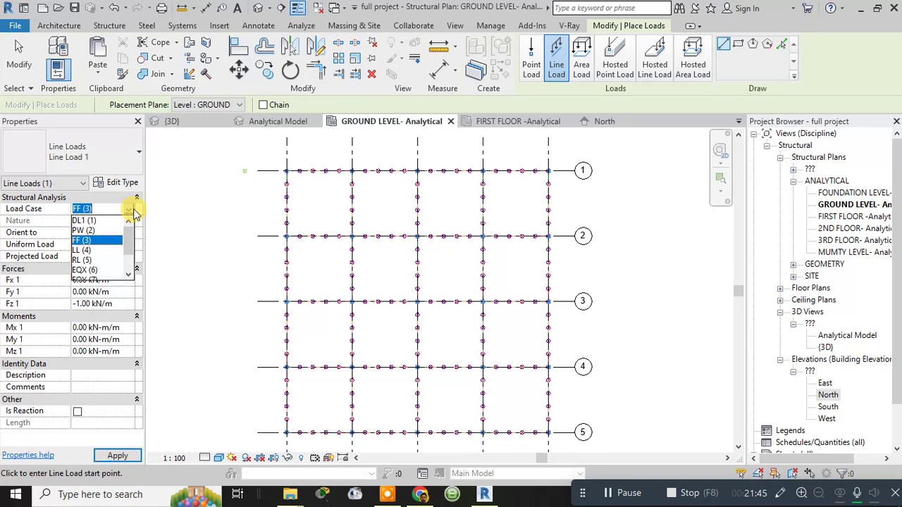
left_click(83, 270)
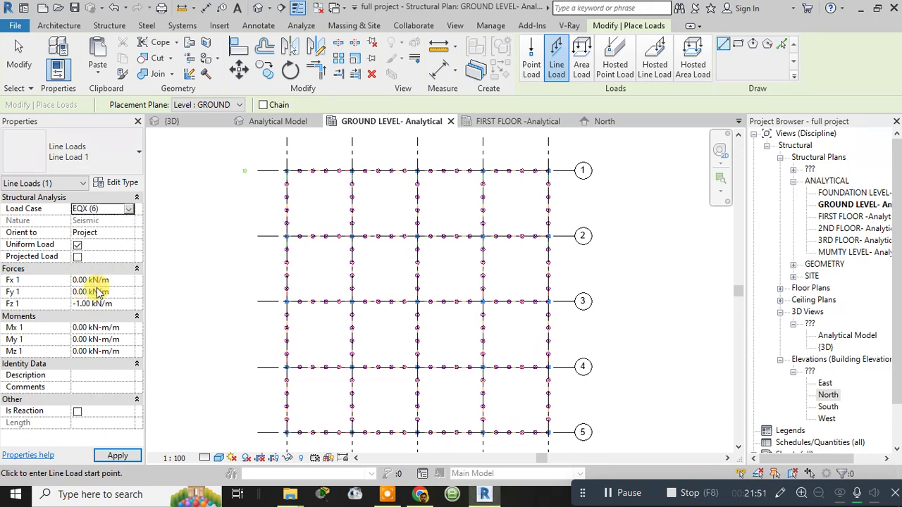
left_click(79, 305)
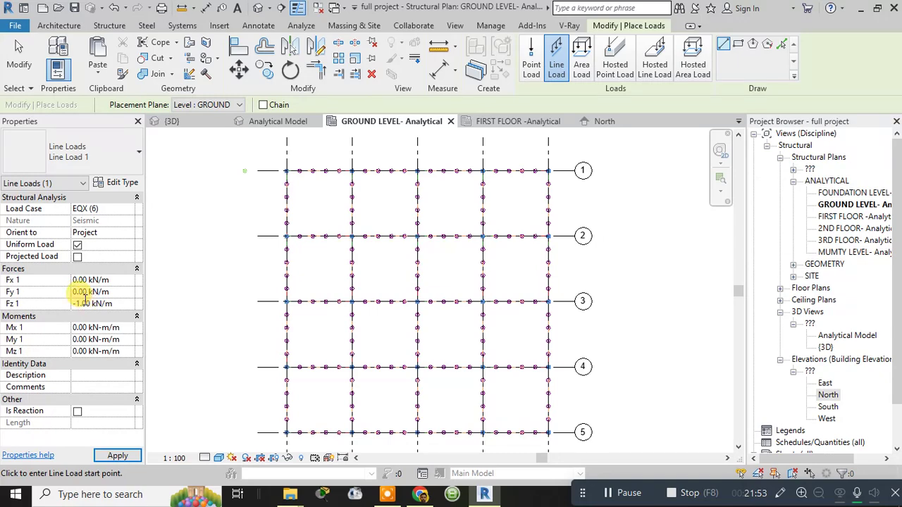
key("BackSpace")
type("0")
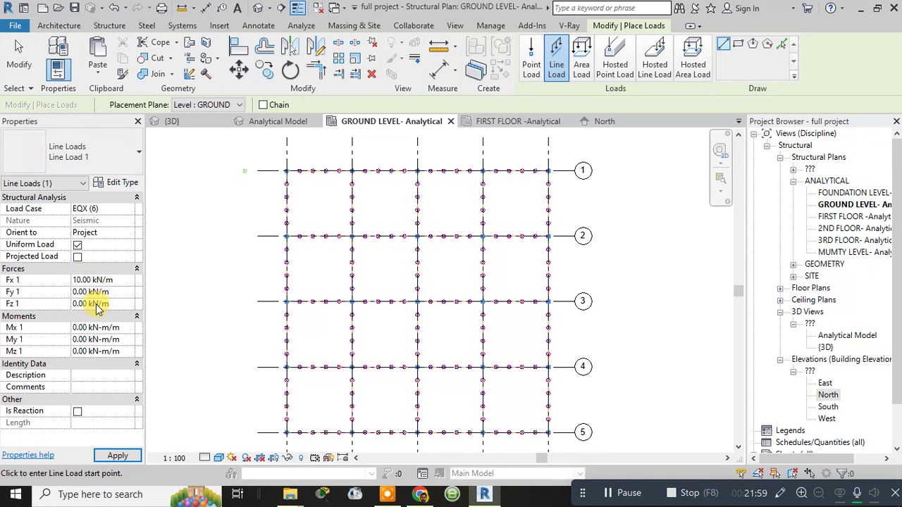
left_click(118, 456)
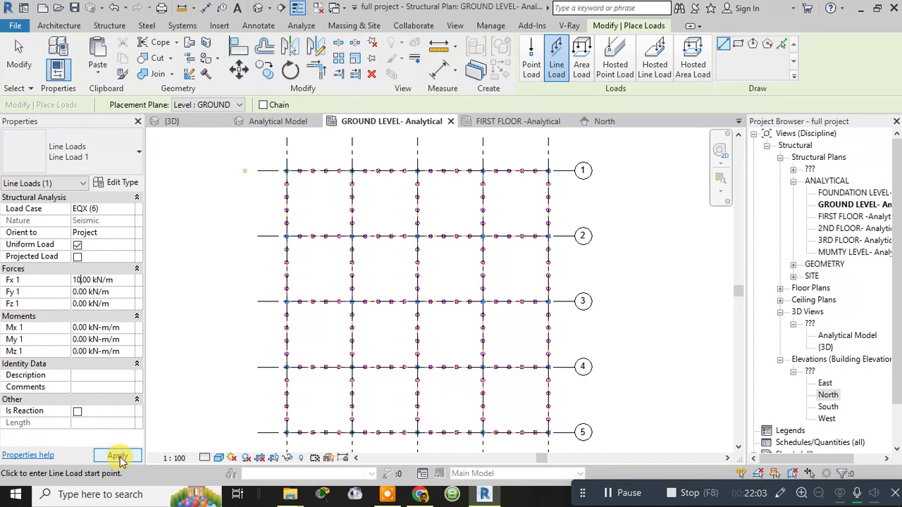
left_click(117, 456)
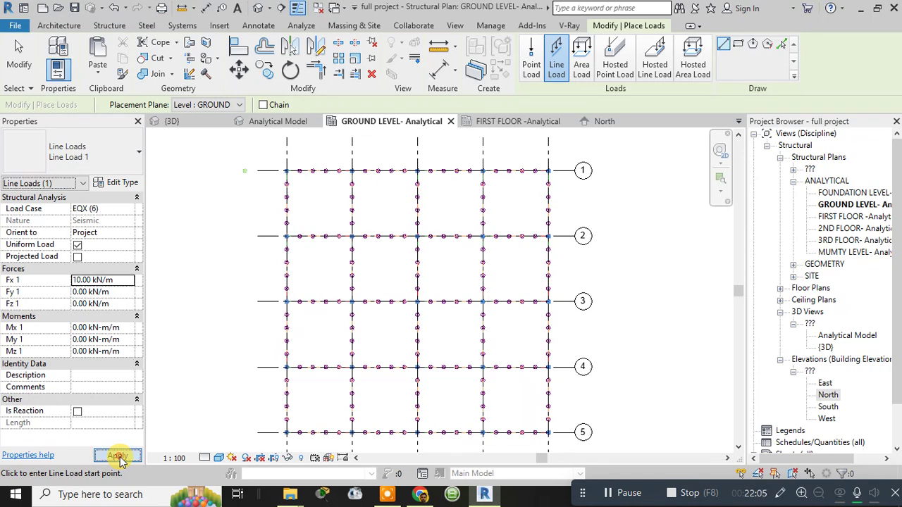
left_click(285, 170)
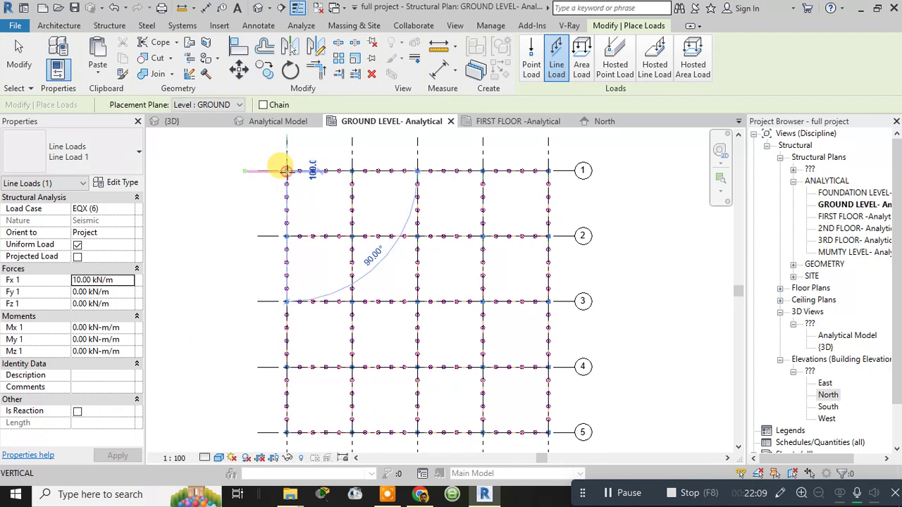
left_click(286, 421)
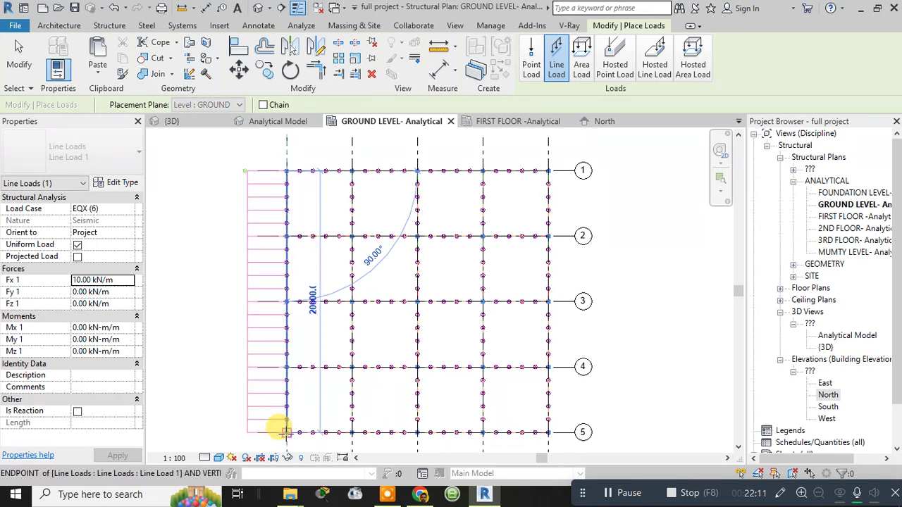
Set the Fx 1 force for the next EQX (6) line load to -10.00 kN/m
left_click(82, 281)
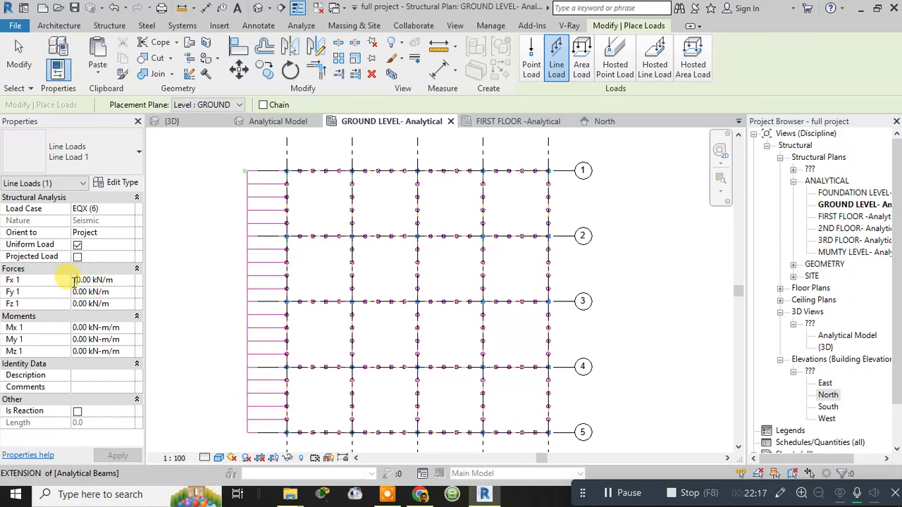
left_click(74, 280)
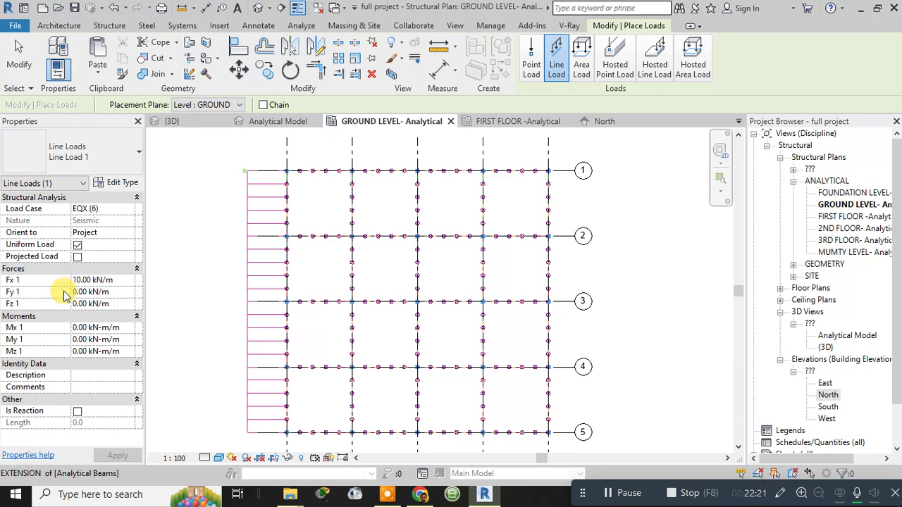
double_click(94, 280)
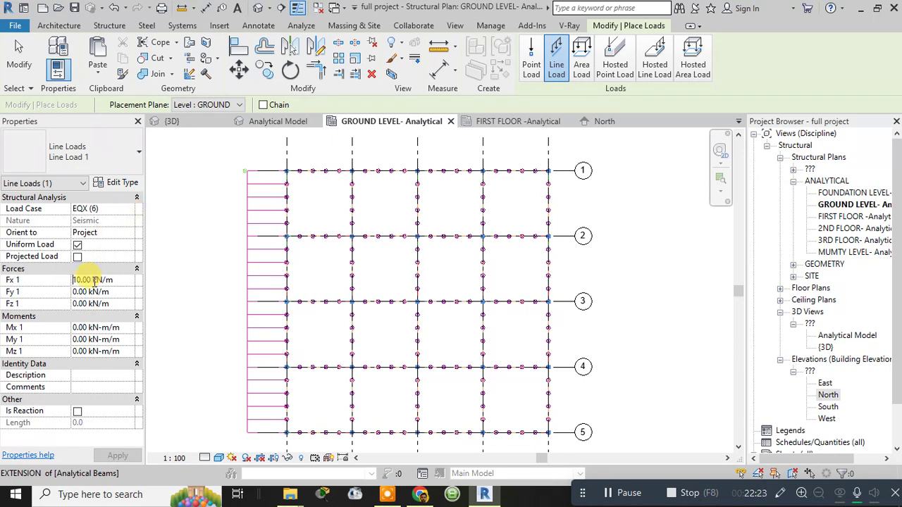
type("-")
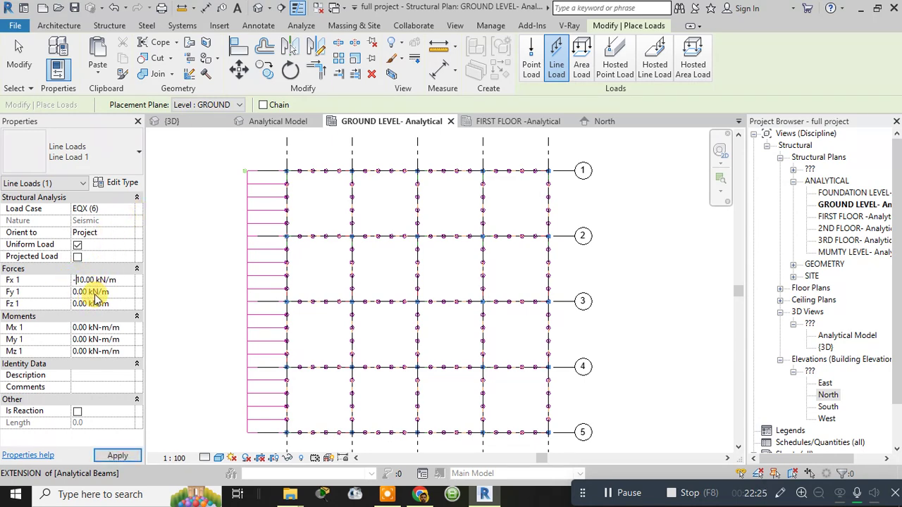
left_click(117, 456)
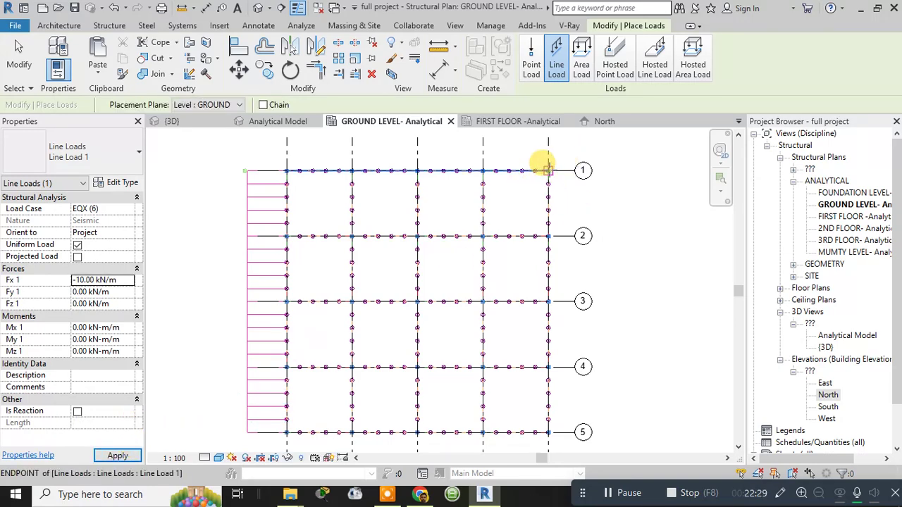
Place the EQX (6) line load along the building's right edge from grid 1 to grid 5
left_click(548, 170)
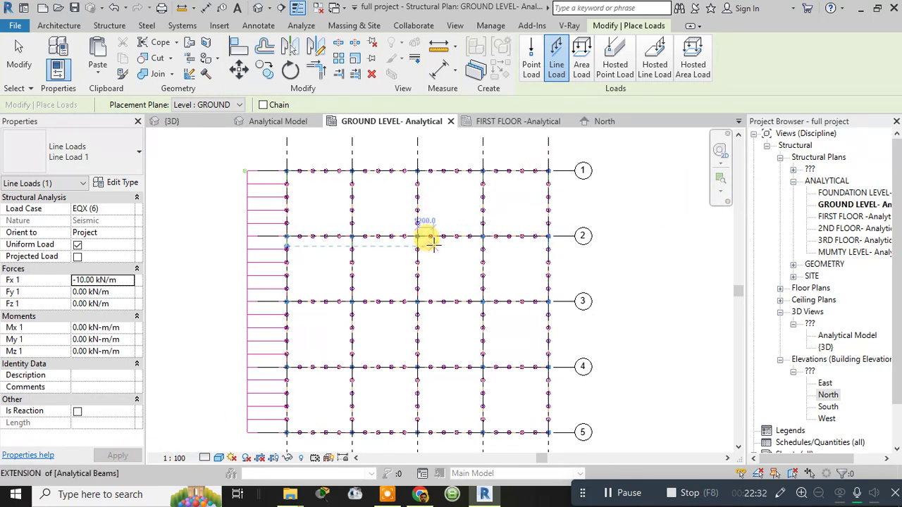
left_click(548, 169)
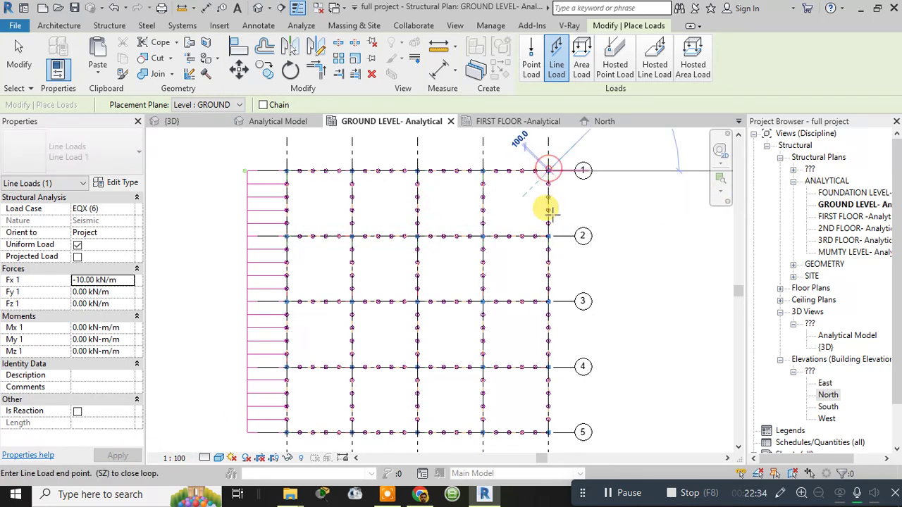
left_click(548, 432)
left_click(548, 432)
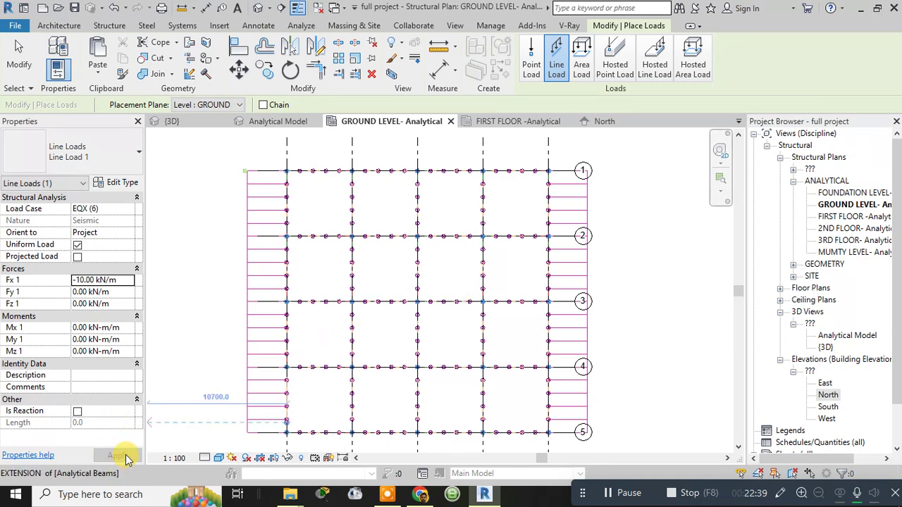
Set the next line load to load case EQY (7) with Fx 1 0.00 kN/m and Fy 1 10.00 kN/m
left_click(129, 210)
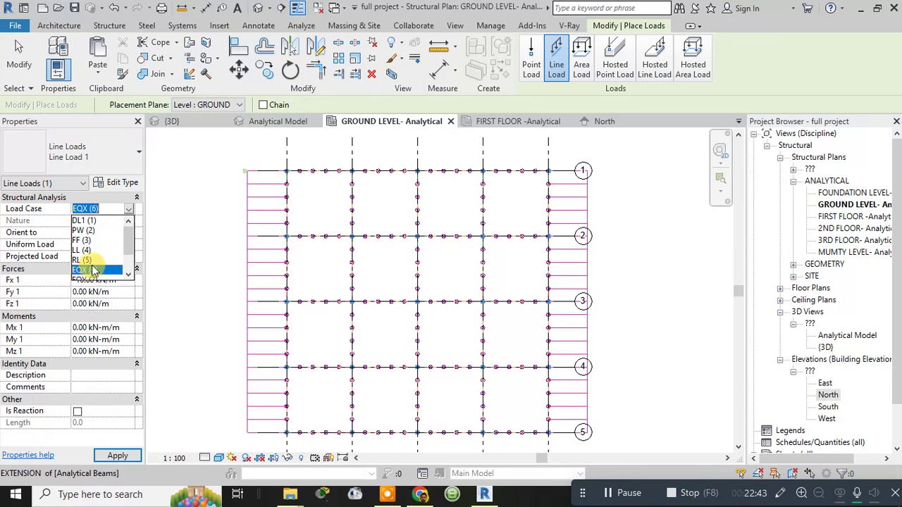
scroll(84, 253, "down", 2)
left_click(90, 254)
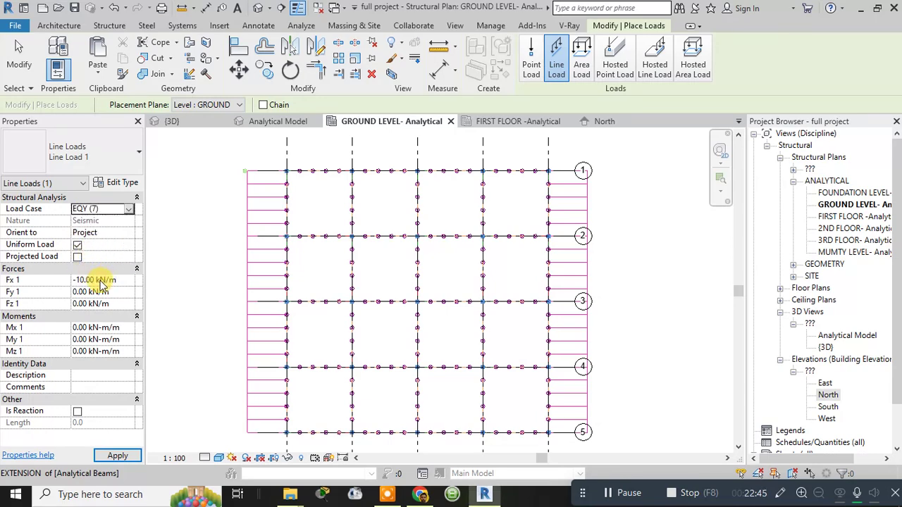
left_click(101, 281)
mouse_move(83, 280)
left_mouse_down()
mouse_move(35, 281)
mouse_move(71, 273)
left_mouse_up()
left_click(76, 292)
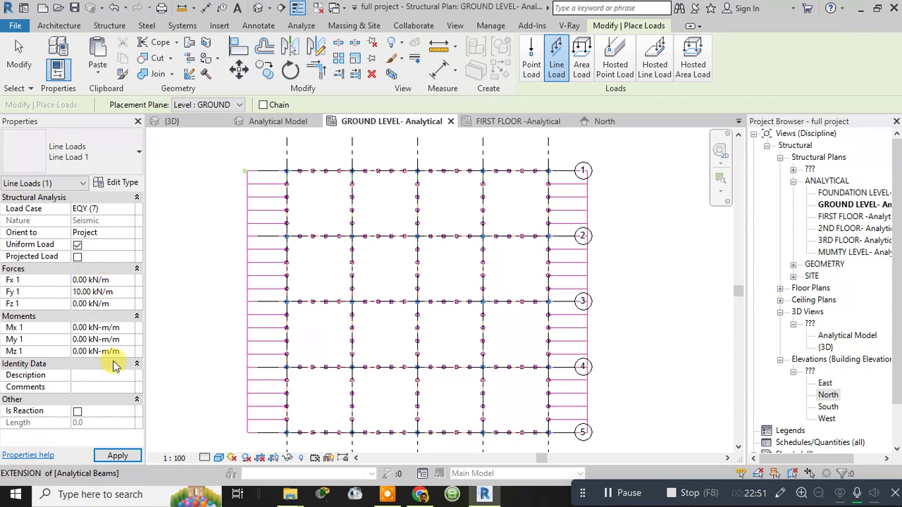
left_click(117, 455)
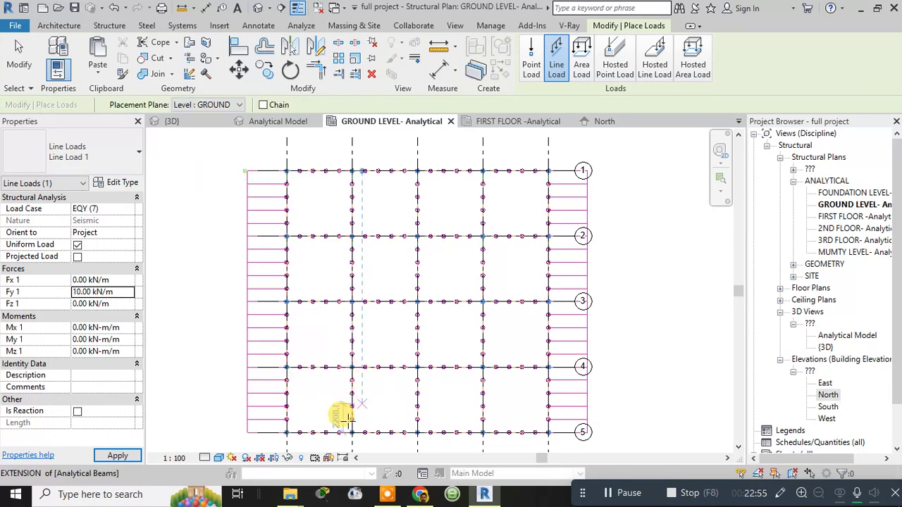
Place the EQY (7) line load along grid 5 from grid A to grid E
scroll(383, 391, "down", 3)
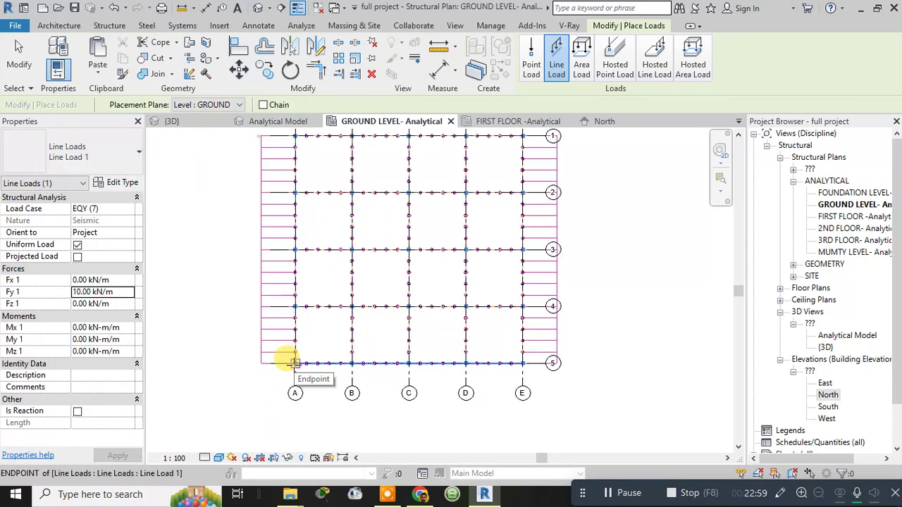
left_click(295, 362)
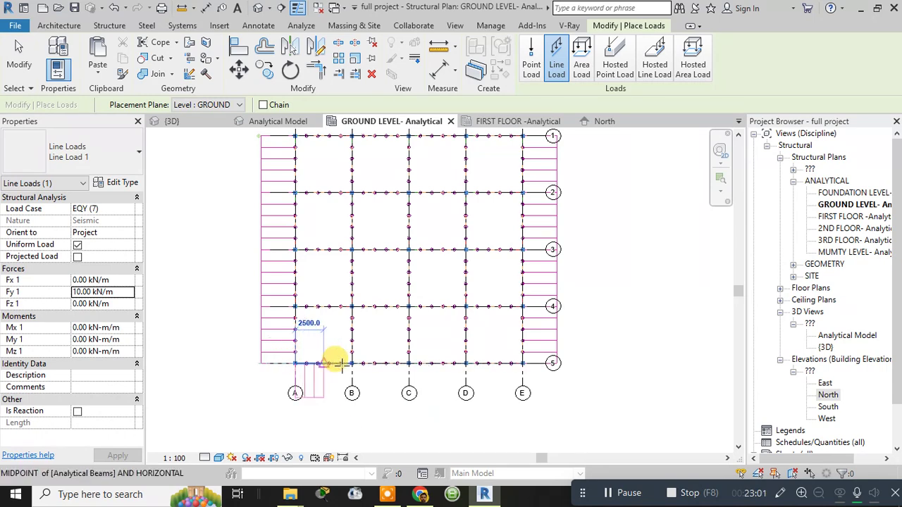
left_click(520, 362)
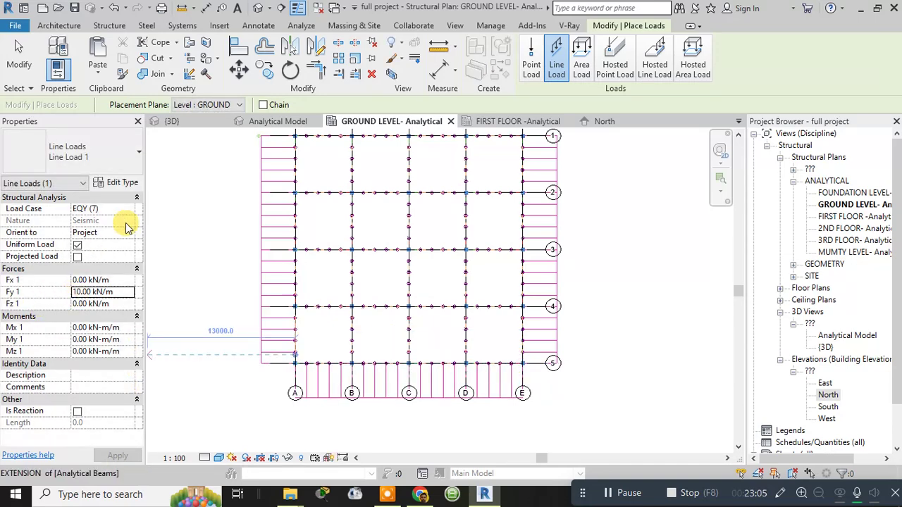
Set the Fy 1 force for the next EQY (7) line load to -10.00 kN/m
left_click(74, 292)
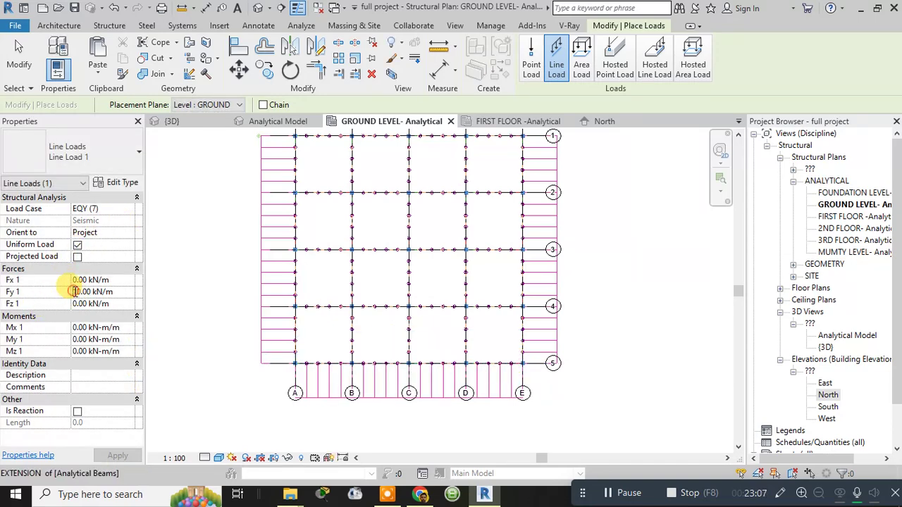
type("1")
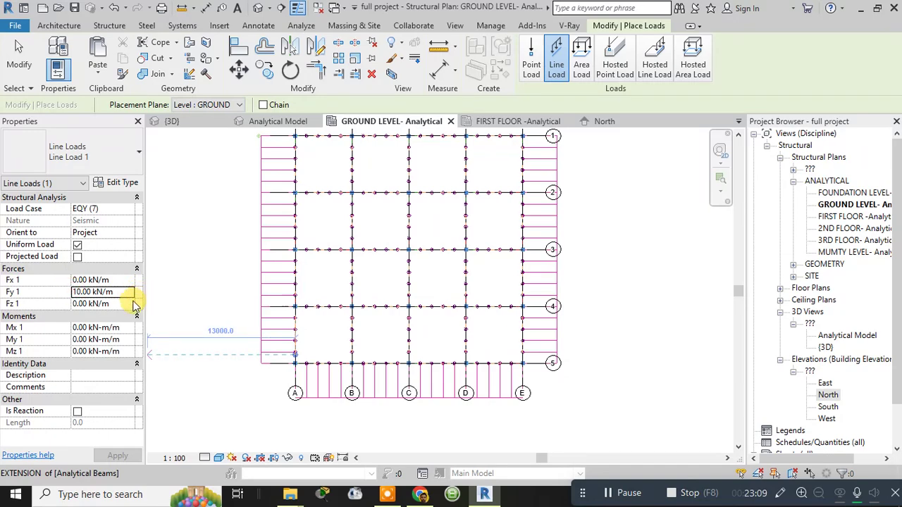
left_click(73, 291)
type("-")
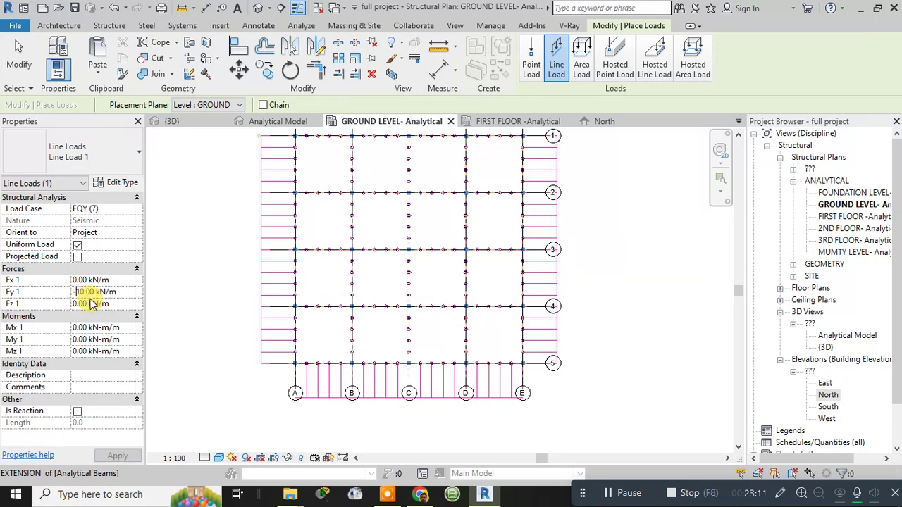
Place the EQY (7) line load along grid 1 from grid A to grid E
middle_click_drag(445, 224, 439, 311)
scroll(403, 313, "down", 1)
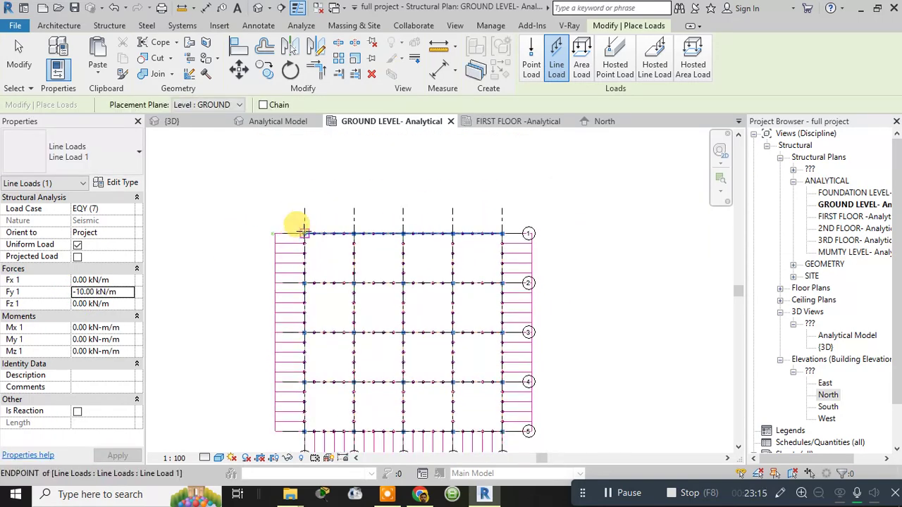
left_click(303, 231)
left_click(502, 233)
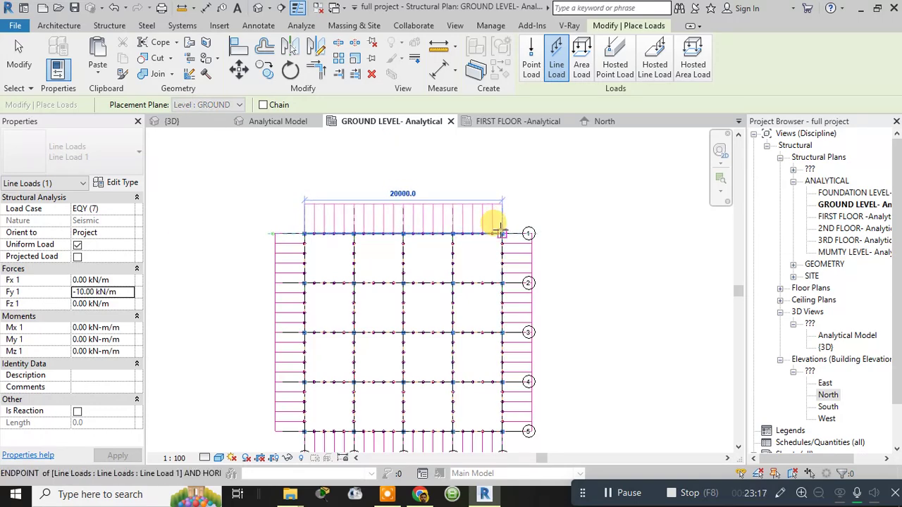
scroll(586, 175, "down", 1)
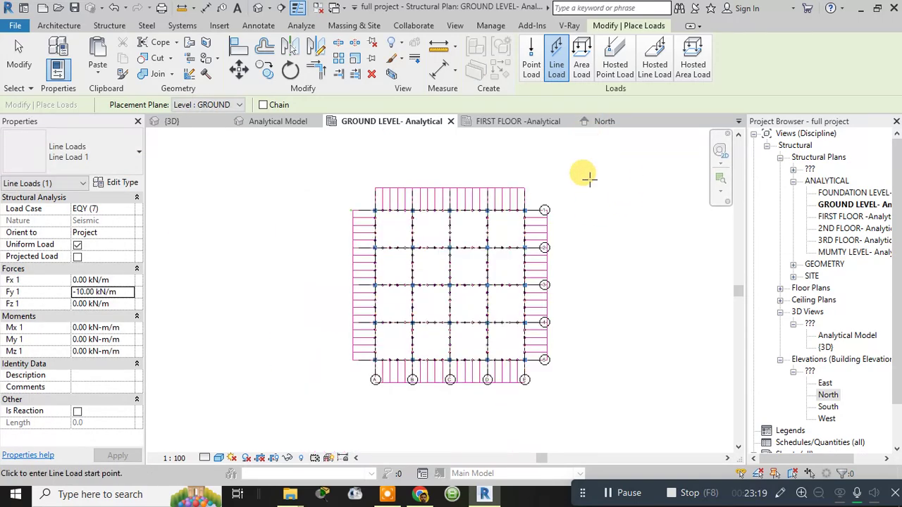
Examine the seismic line loads around the building's base in the Analytical Model 3D view
left_click(284, 121)
middle_click_drag(550, 344, 365, 314, "shift")
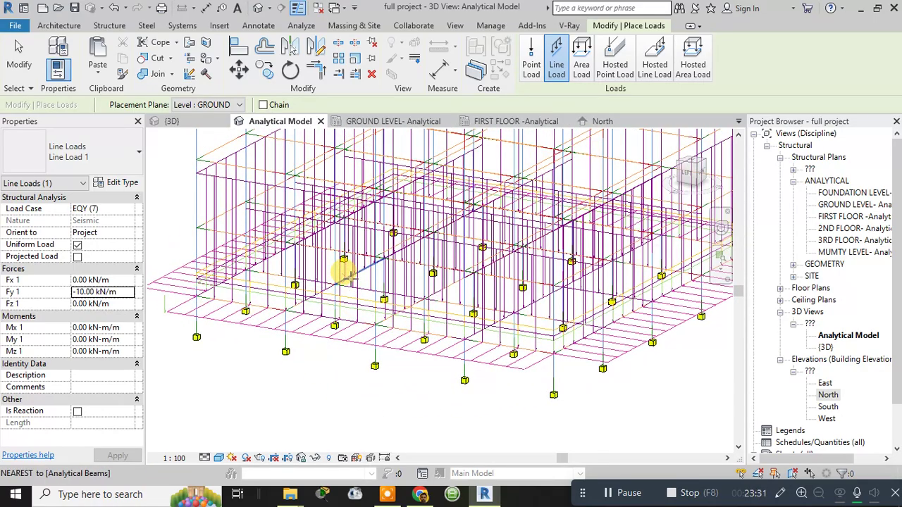
scroll(343, 271, "down", 4)
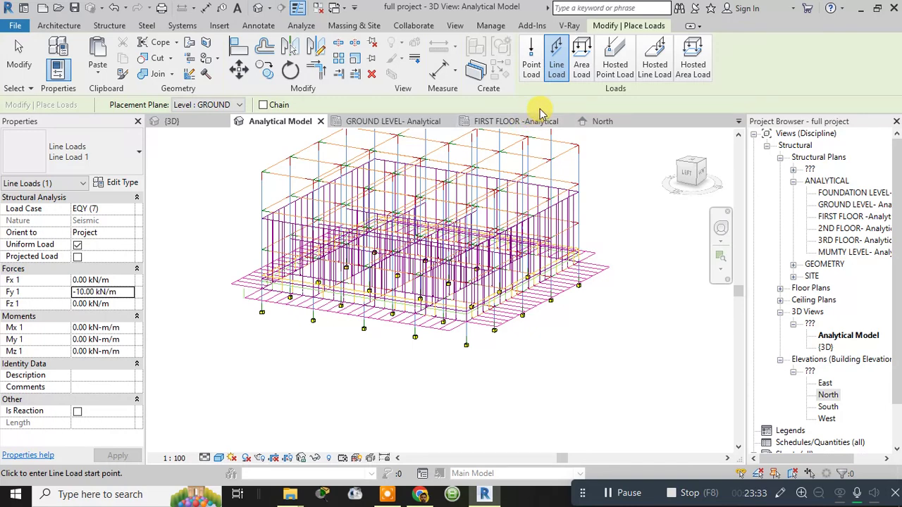
left_click(127, 208)
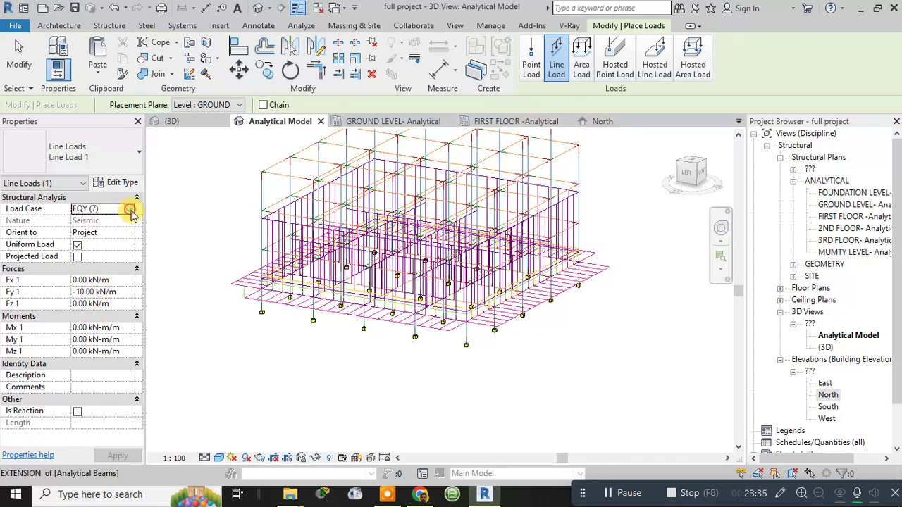
left_click(130, 209)
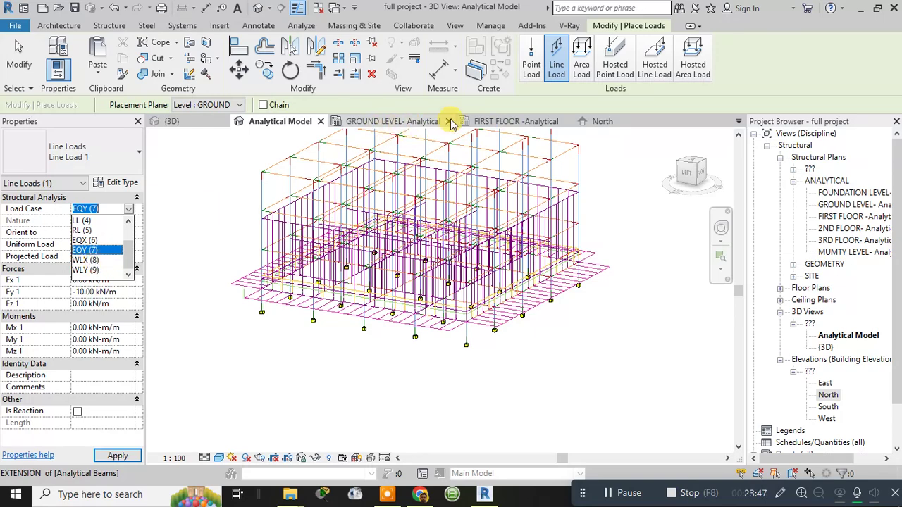
left_click(410, 123)
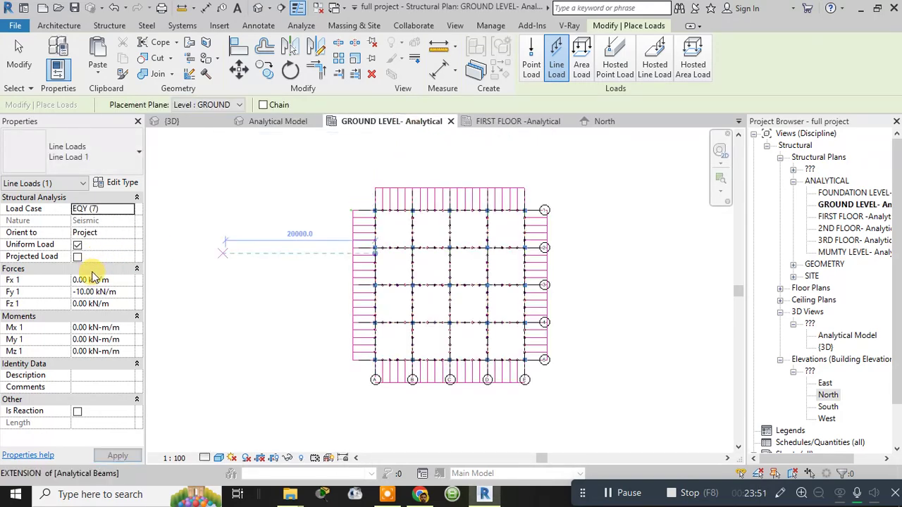
left_click(80, 291)
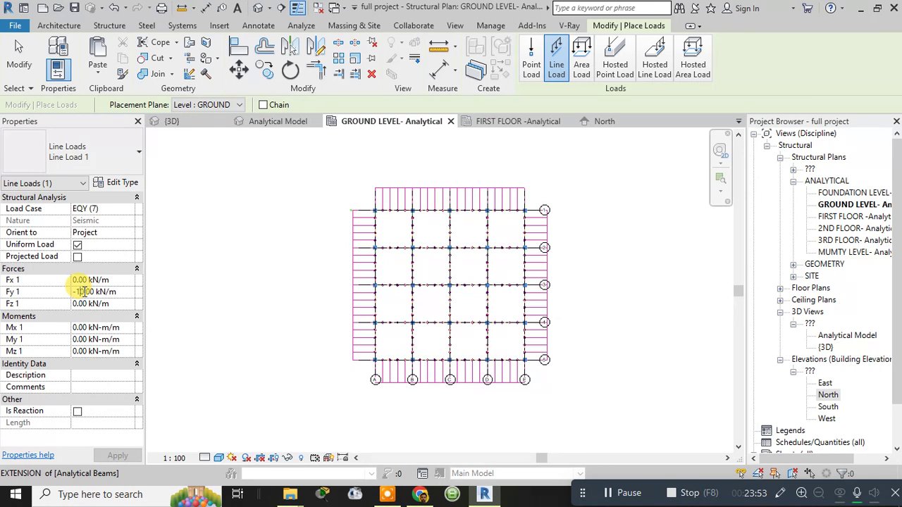
left_click(132, 210)
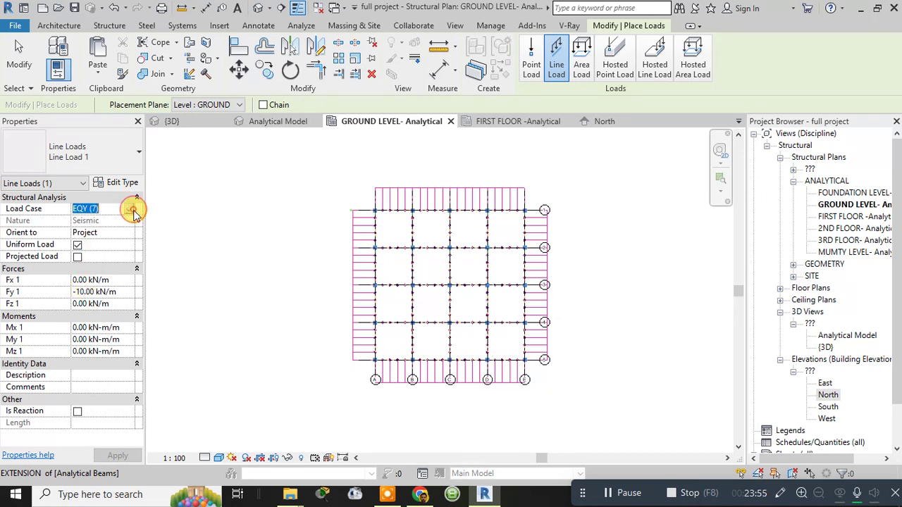
left_click(130, 210)
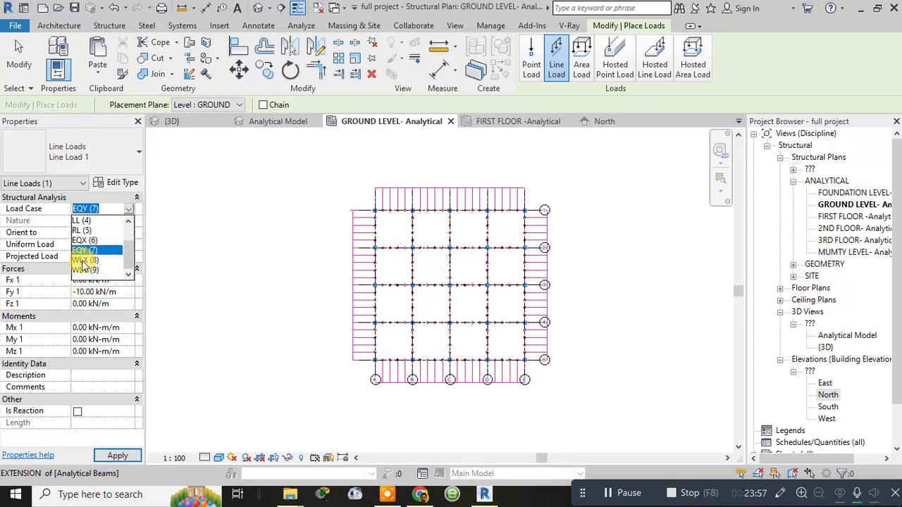
left_click(84, 260)
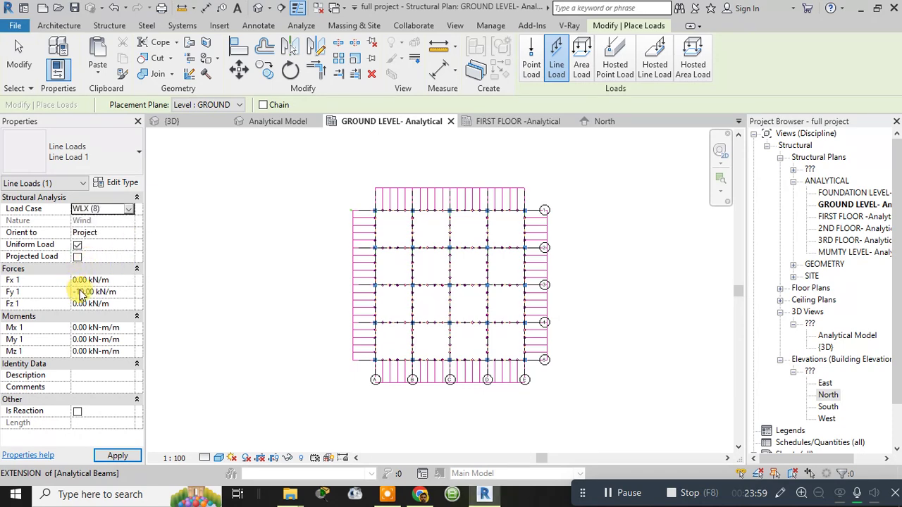
double_click(81, 293)
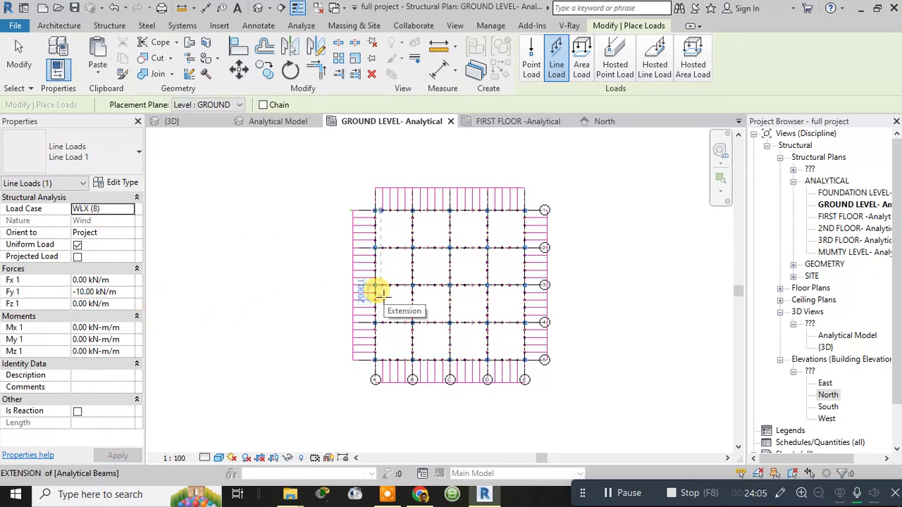
key("Escape")
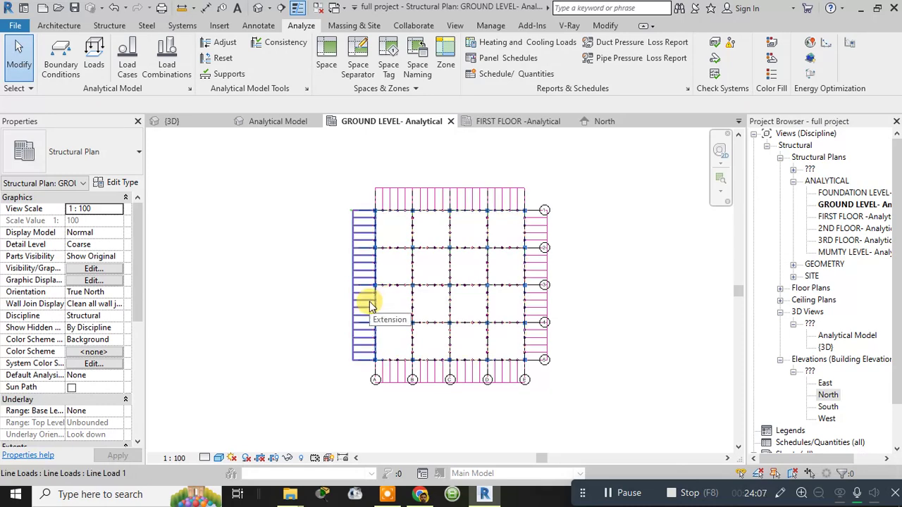
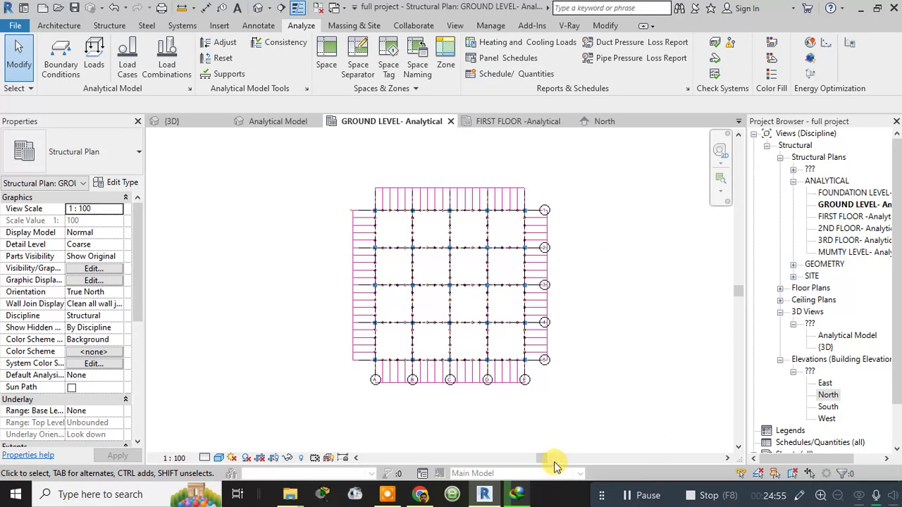
Check the progress of the Autodesk Robot Structural Analysis download
left_click(517, 495)
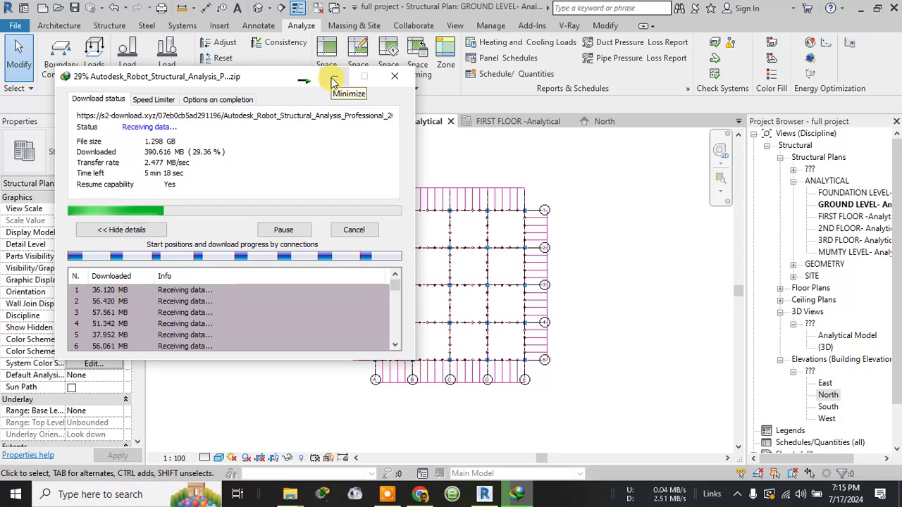
left_click(332, 79)
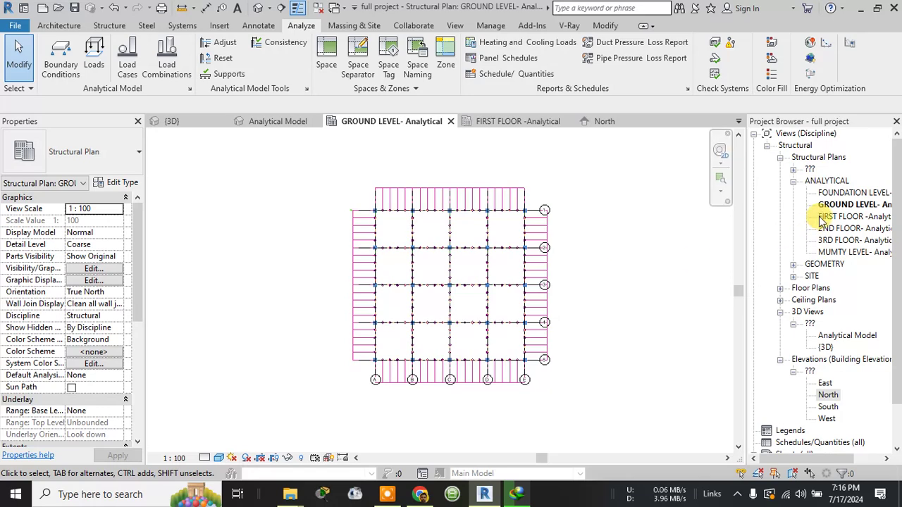
Review the first floor analytical plan and the loads and supports in the Analytical Model 3D view
left_click(849, 207)
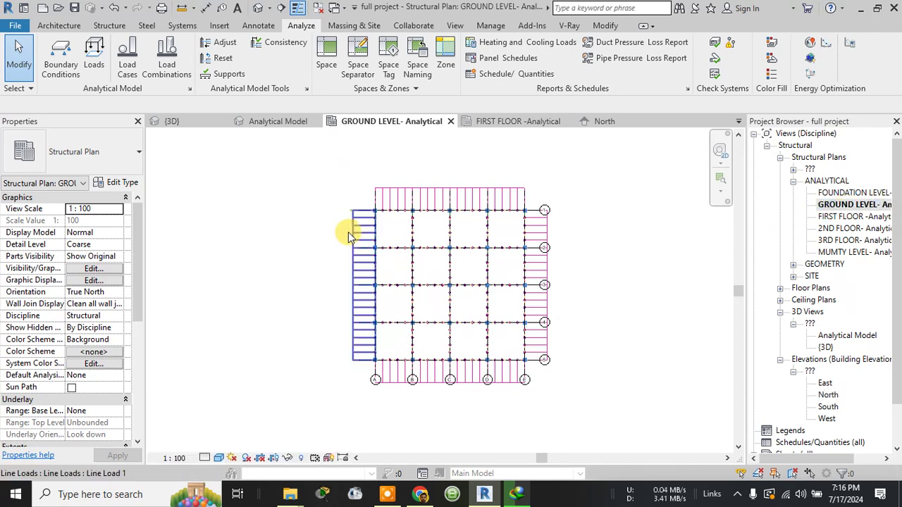
left_click(491, 122)
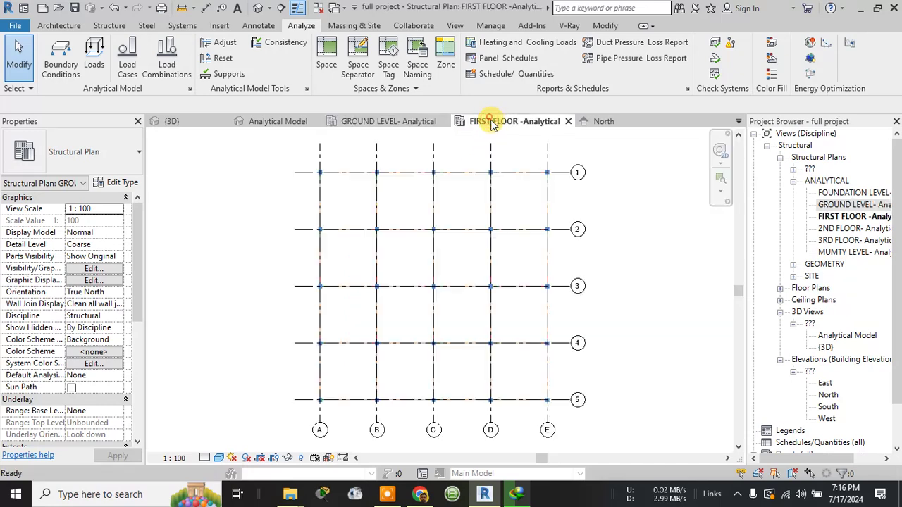
left_click(279, 122)
scroll(326, 322, "up", 5)
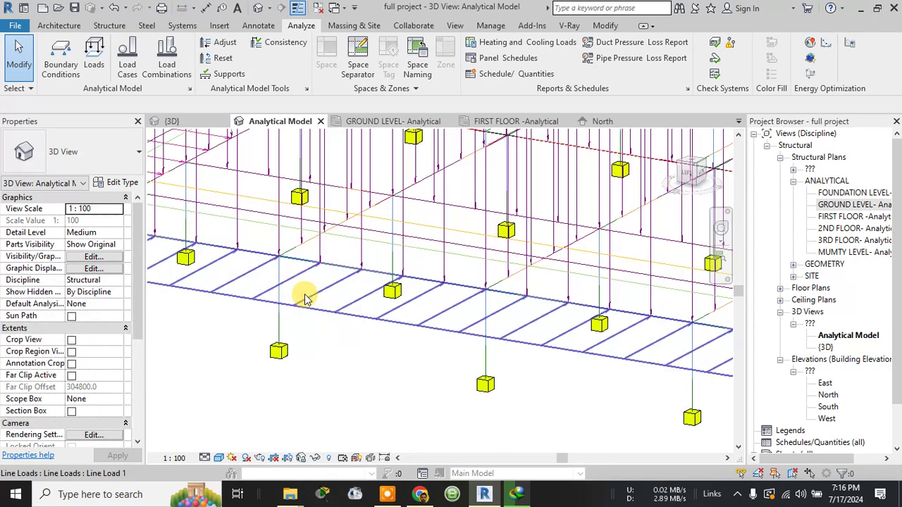
scroll(317, 296, "down", 3)
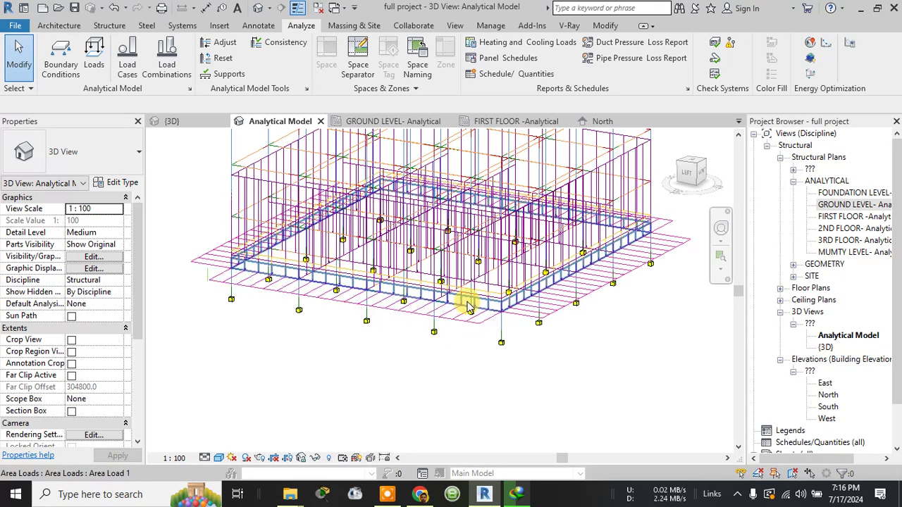
left_click(405, 317)
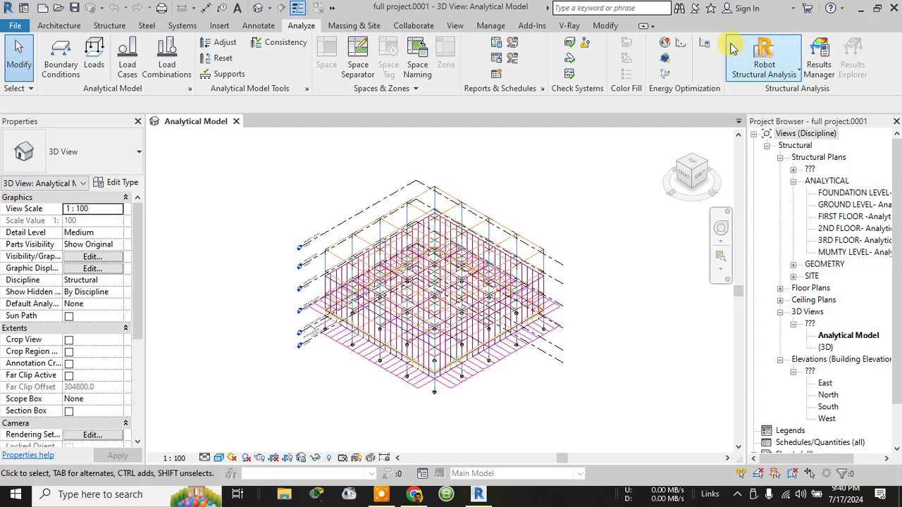
Locate the Robot Structural Analysis link, examine the Structural Analysis Toolkit 2019 download page in the browser, and return to Revit
left_click(782, 75)
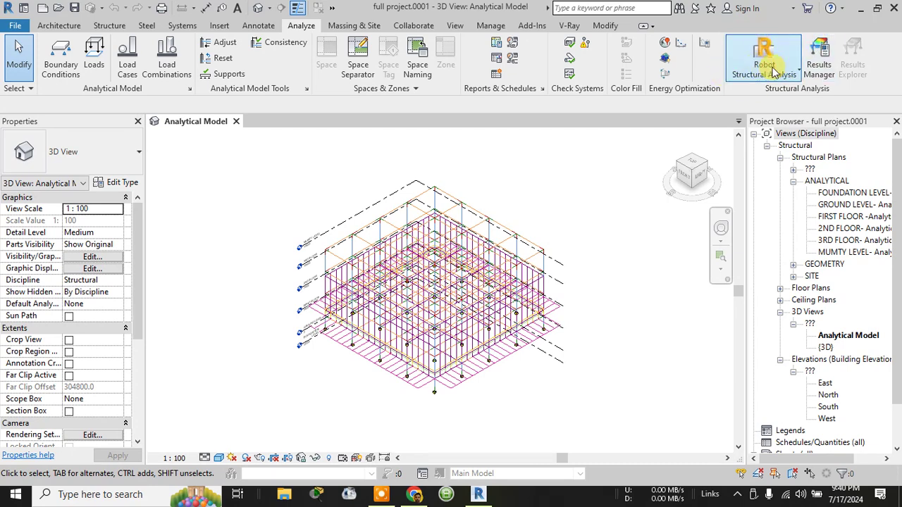
left_click(417, 498)
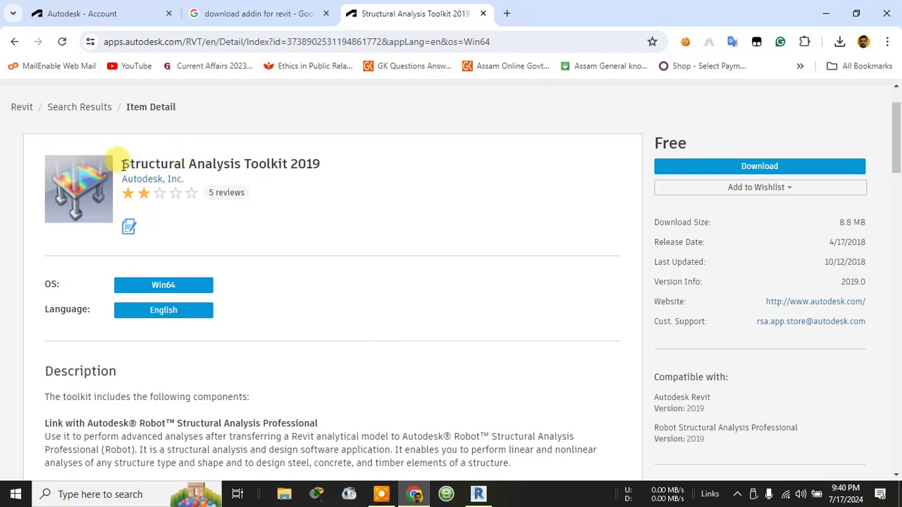
left_click_drag(124, 163, 326, 167)
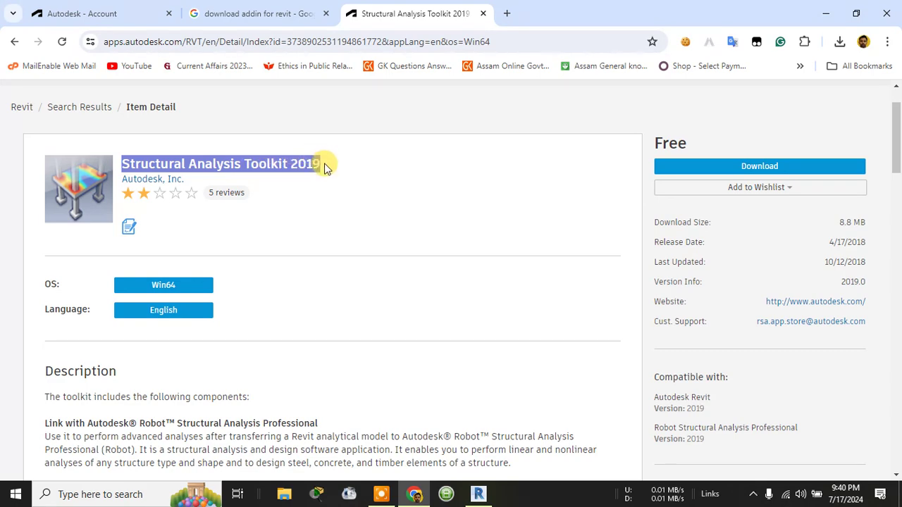
left_click(276, 16)
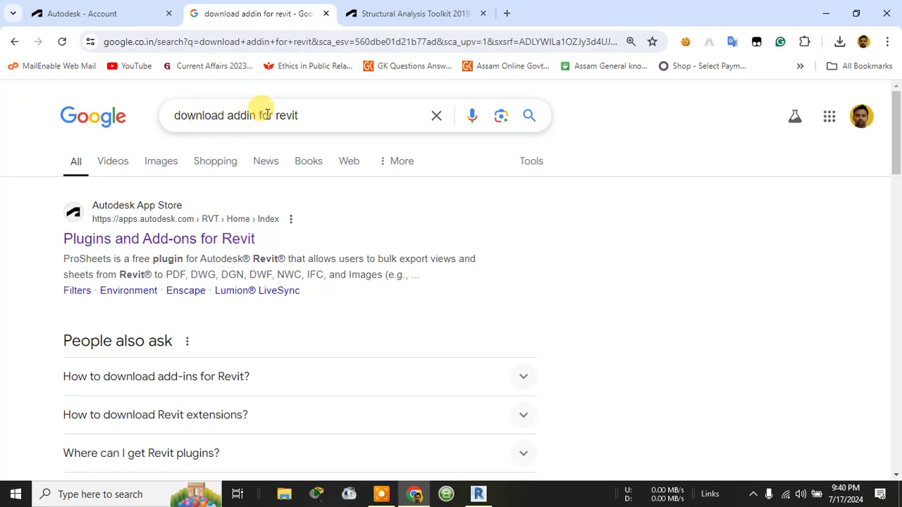
left_click(403, 13)
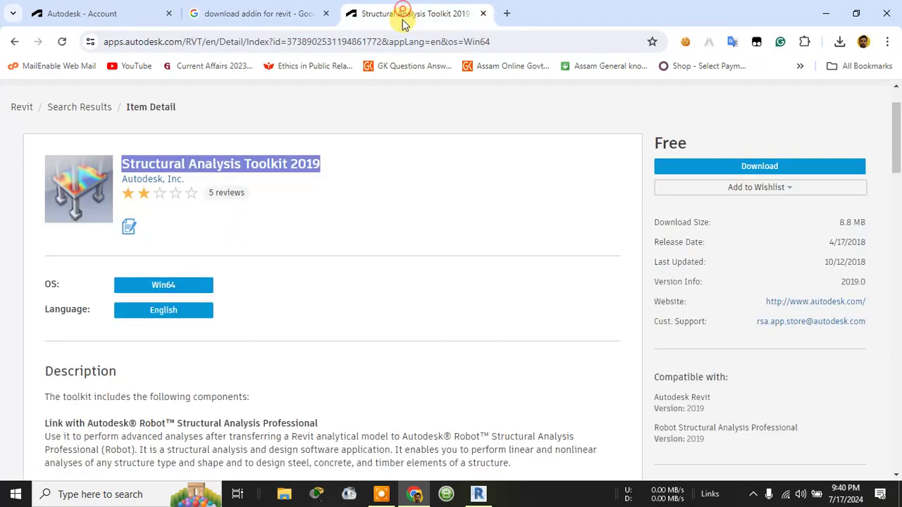
left_click(828, 16)
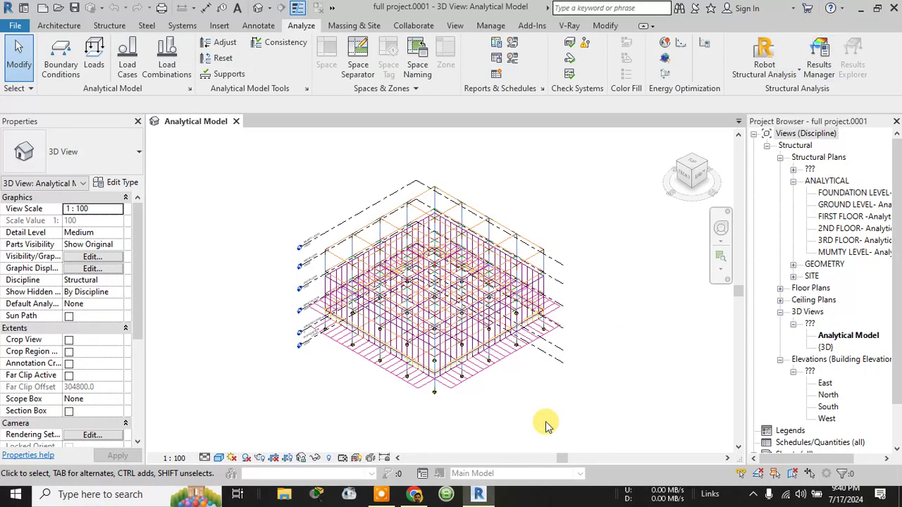